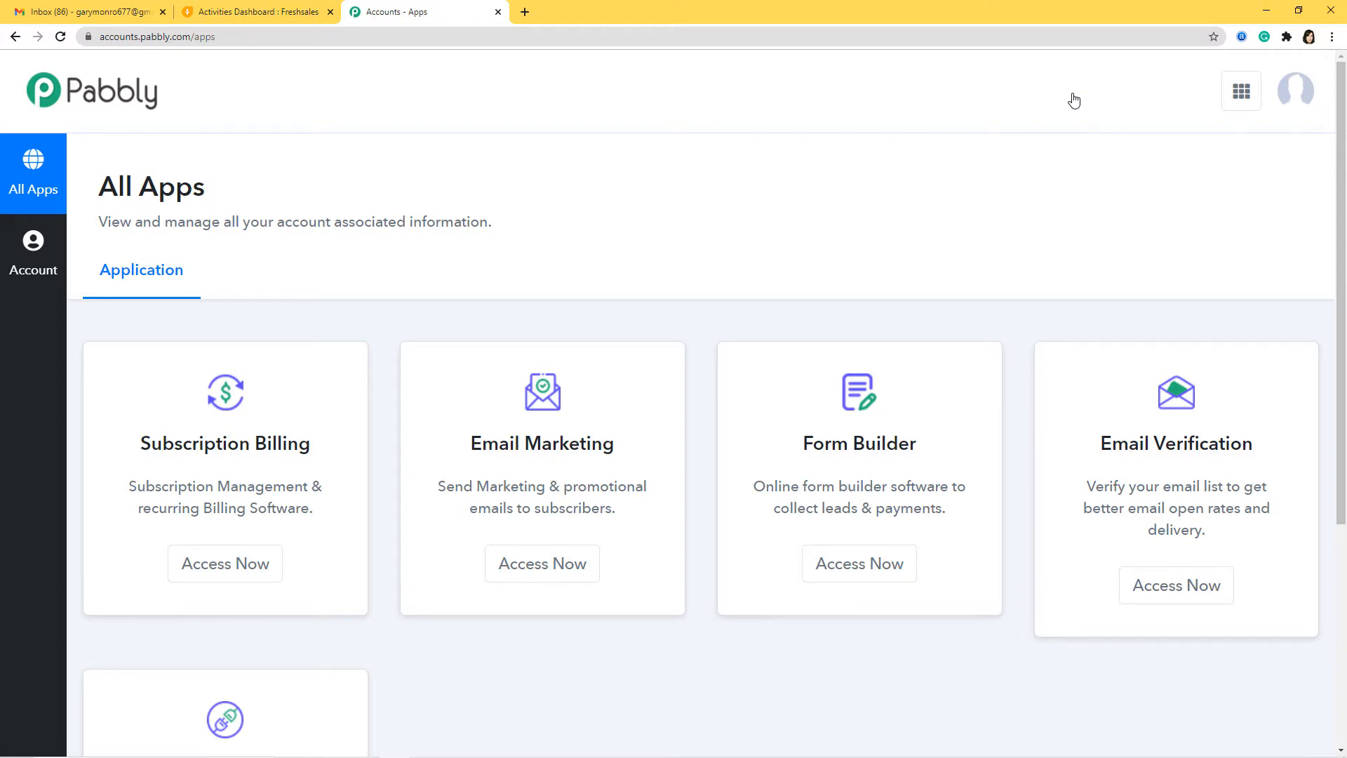
Open the Connect app's dashboard from the Pabbly All Apps page using Access Now.
scroll(1006, 172, "down", 3)
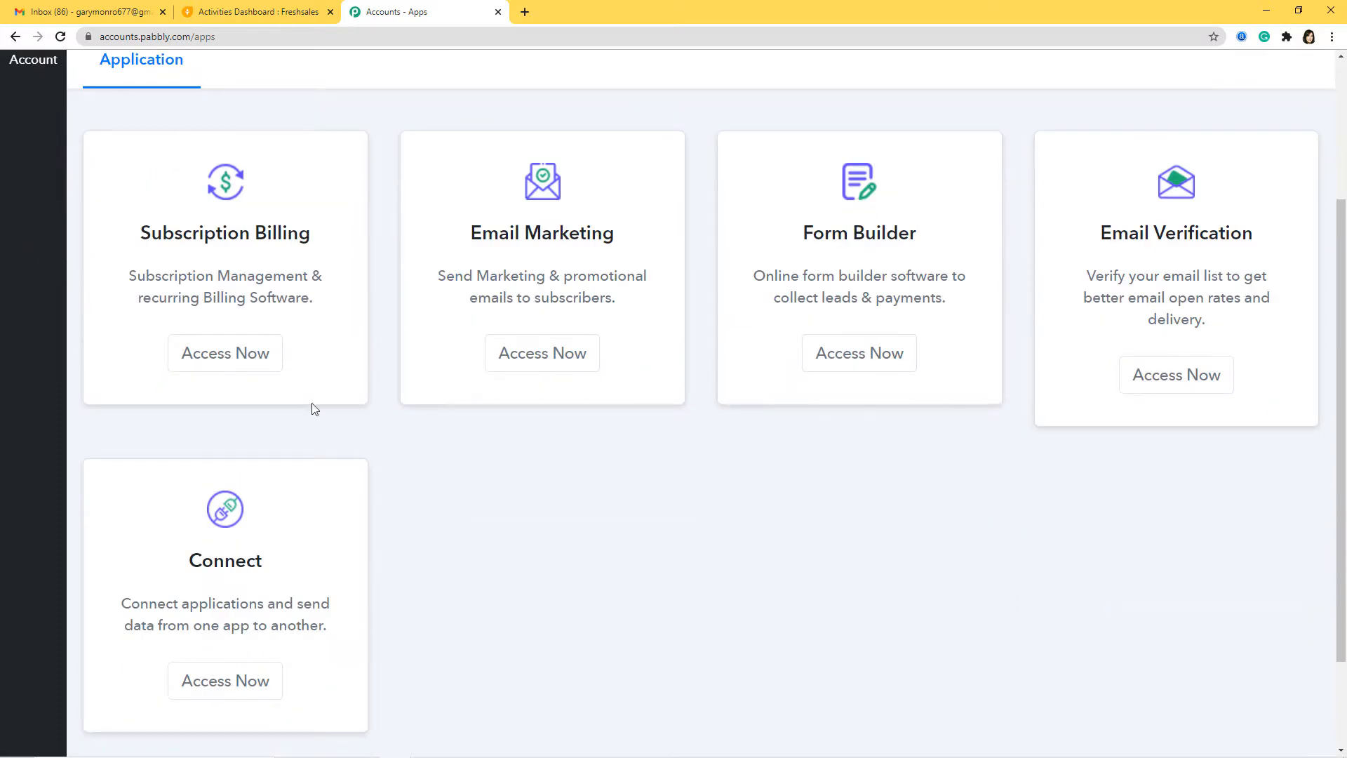
left_click(248, 685)
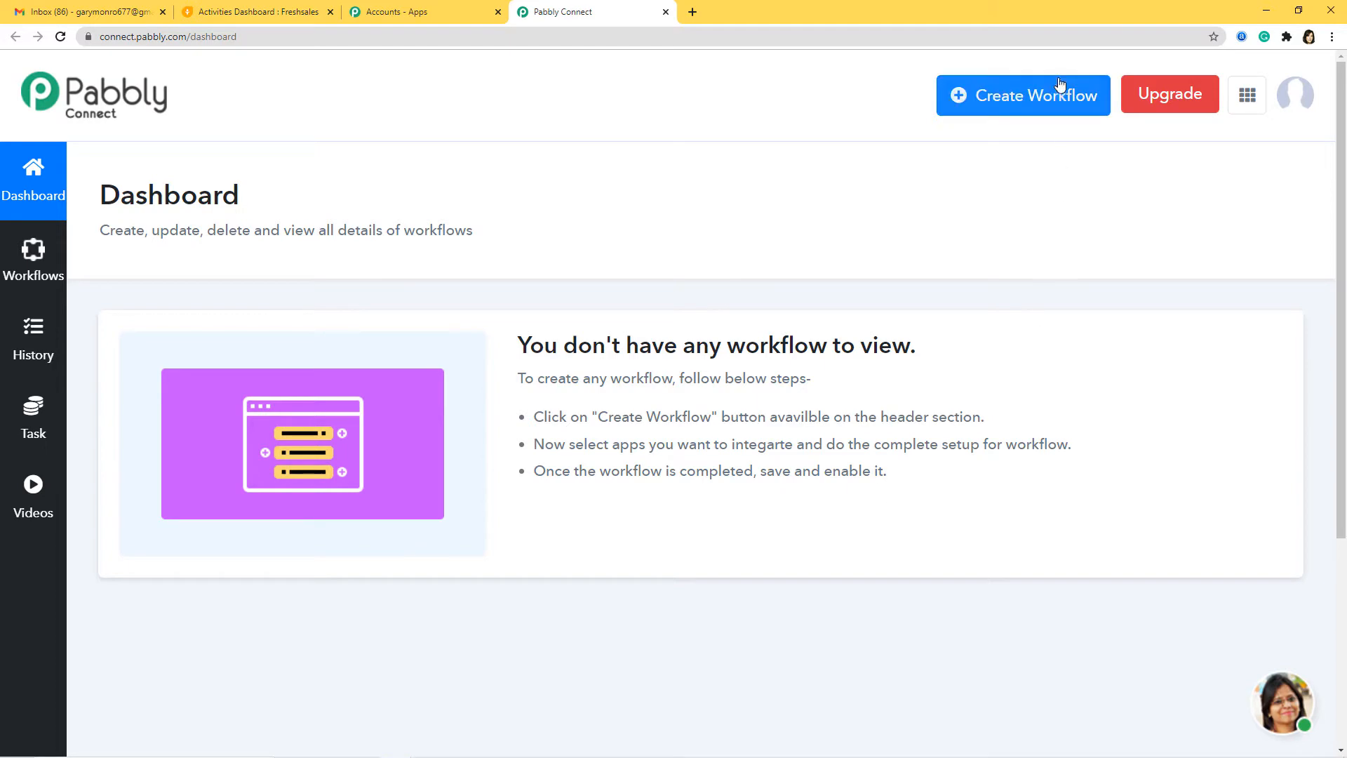
Create a workflow named 'Google Sheets to Freshsales'.
left_click(1007, 109)
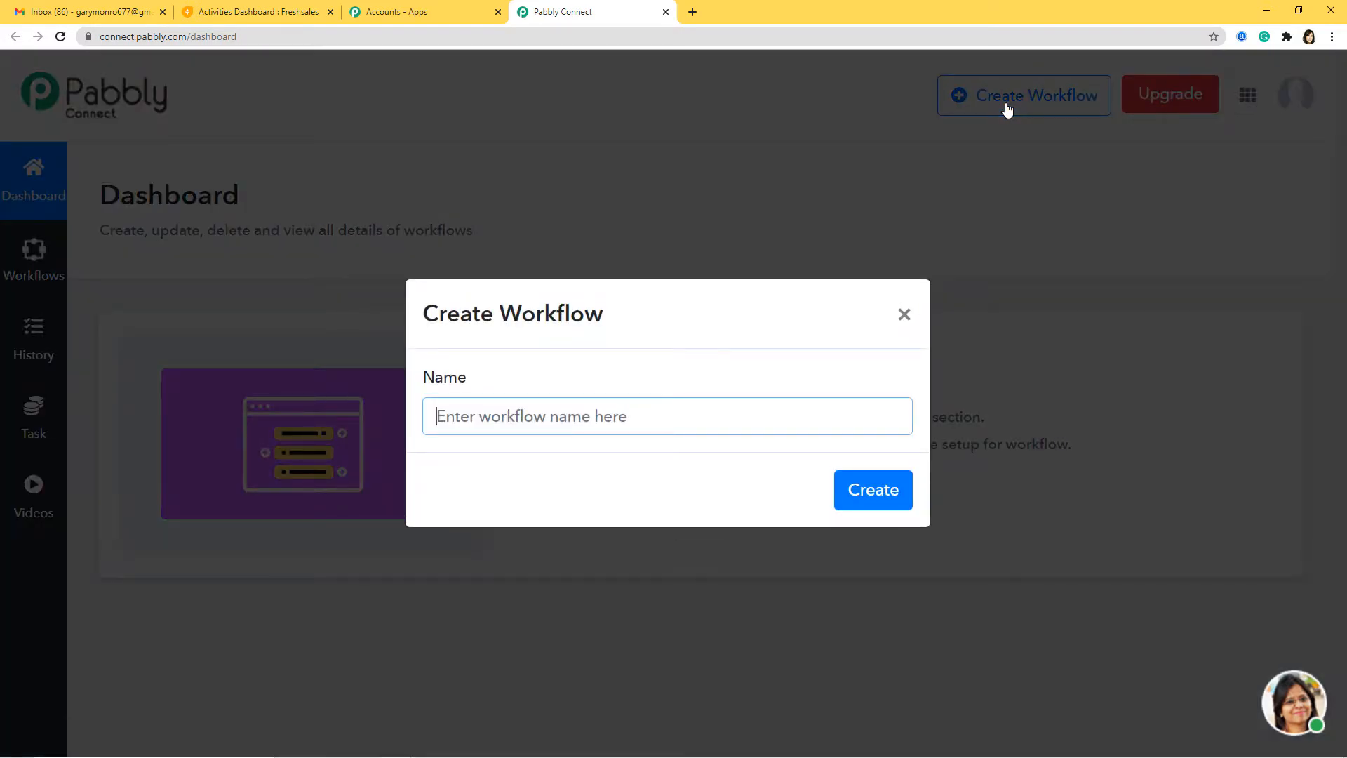
type("Go")
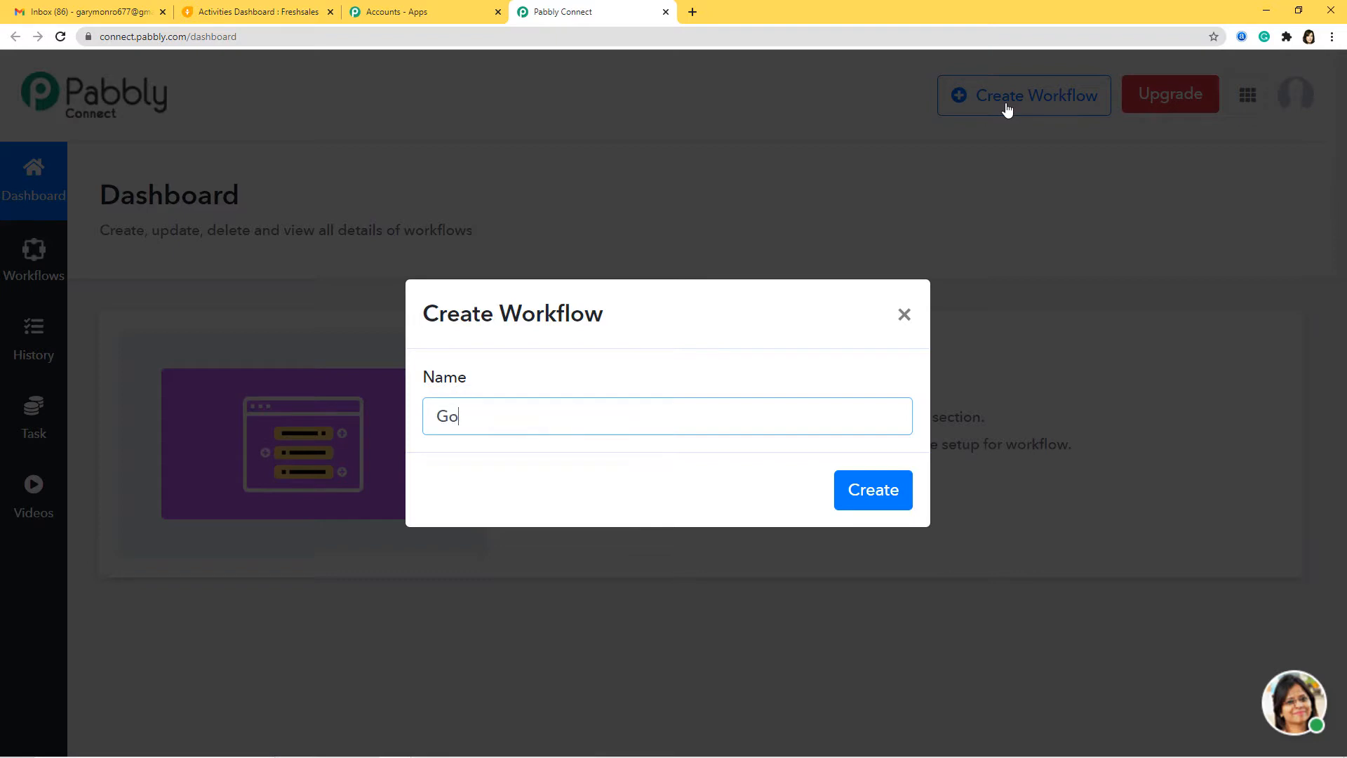
type("ogle Sheets to Freshs")
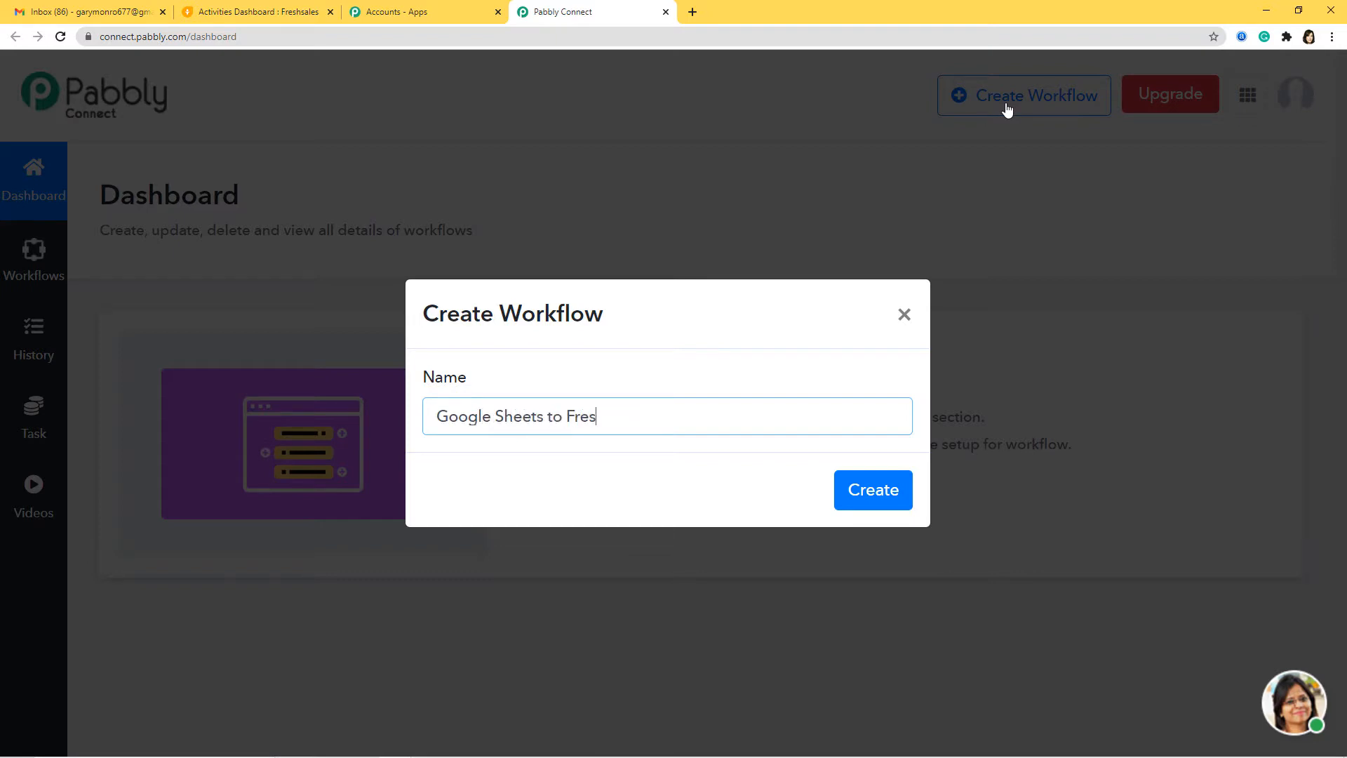
type("ales")
left_click(868, 503)
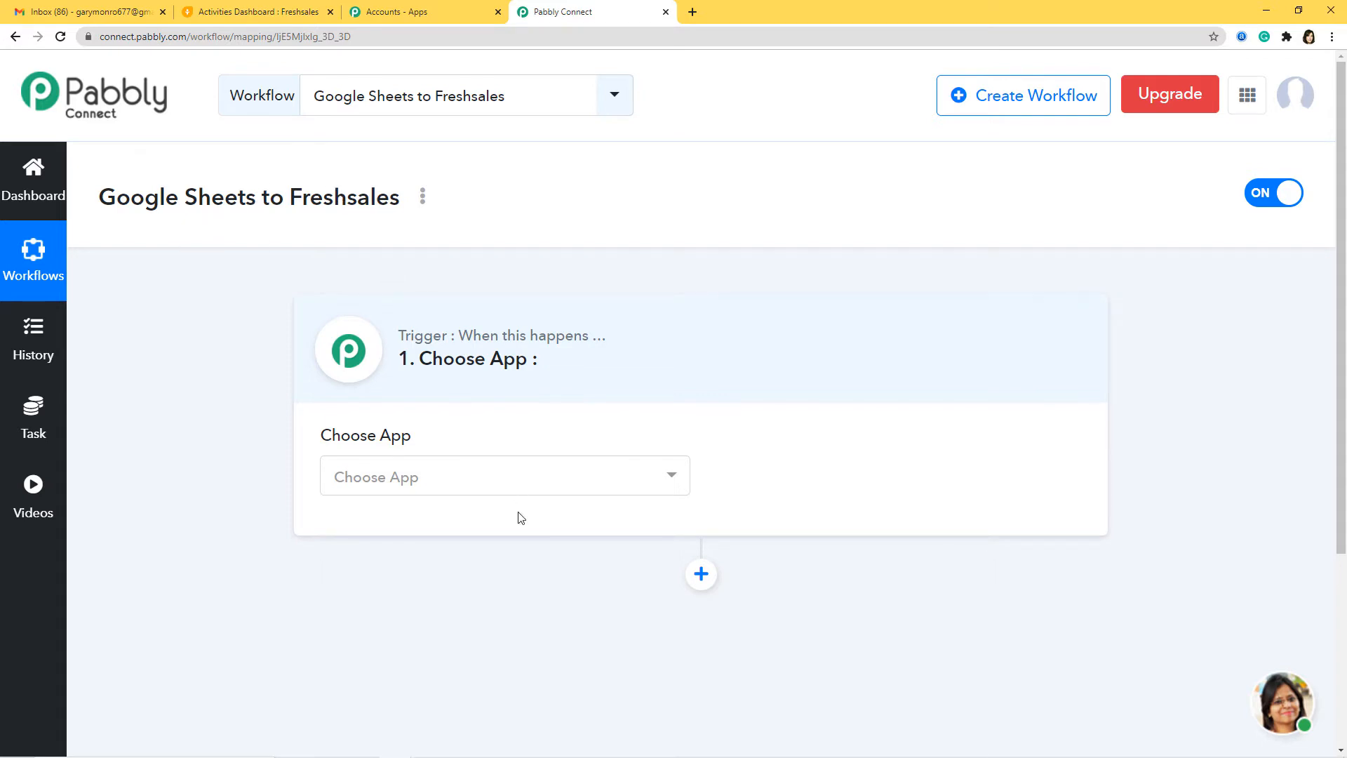
Set the trigger app to Google Sheets with the New Spreadsheet Row method.
left_click(520, 494)
type("goo")
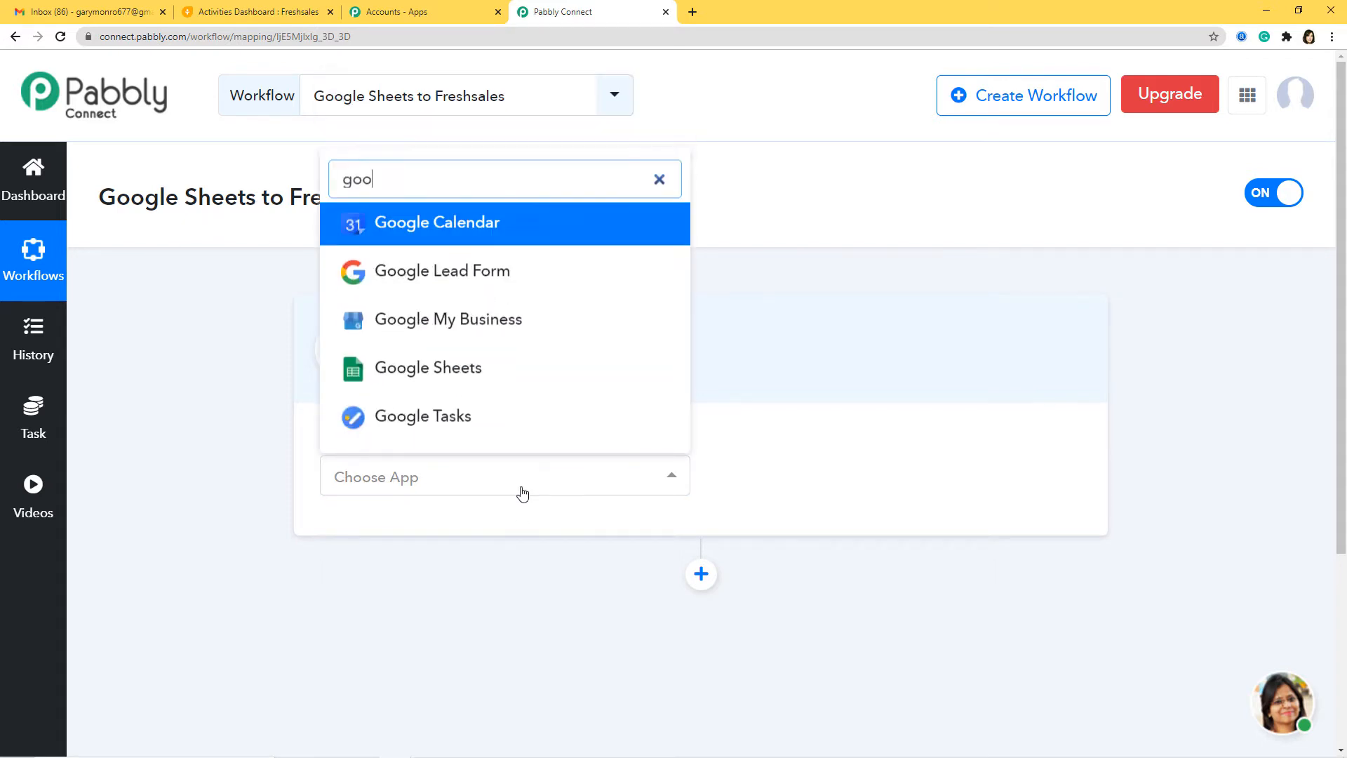
type("gl")
left_click(484, 369)
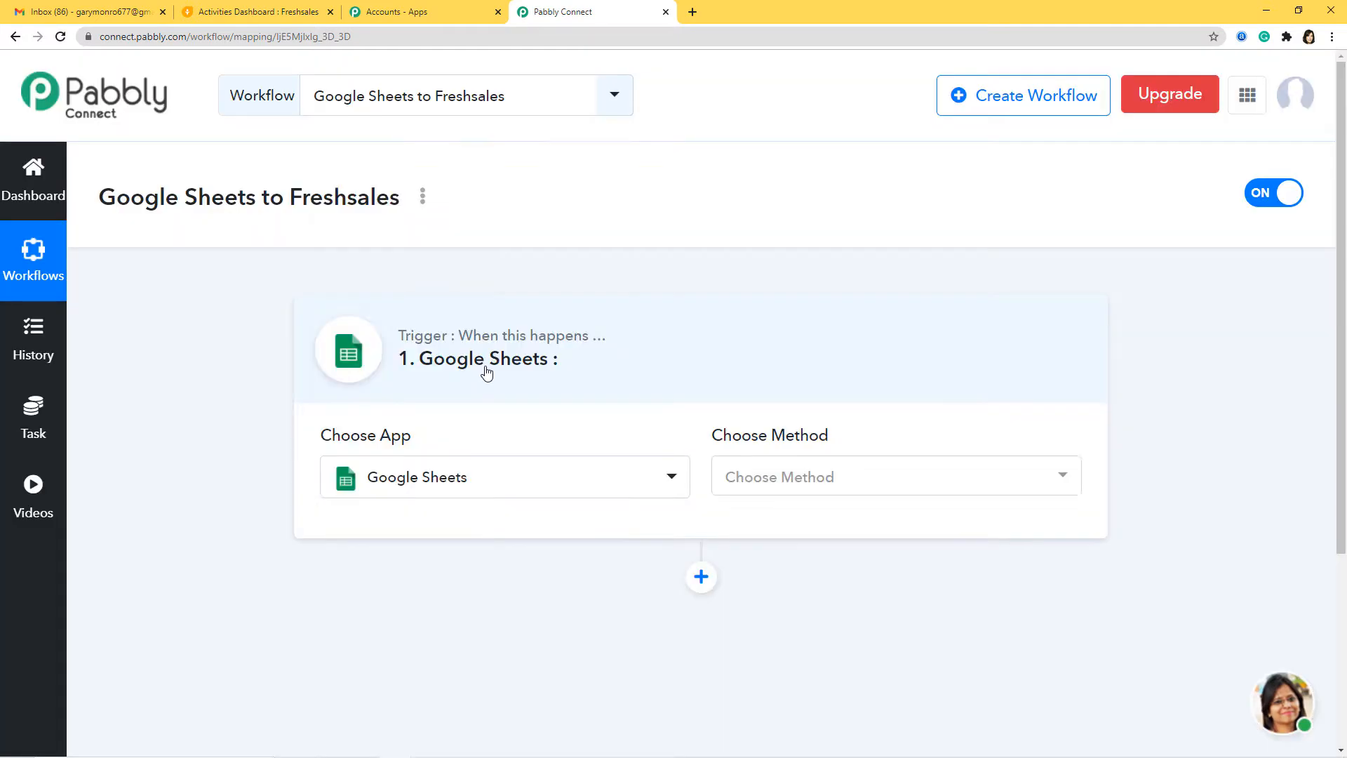
left_click(864, 479)
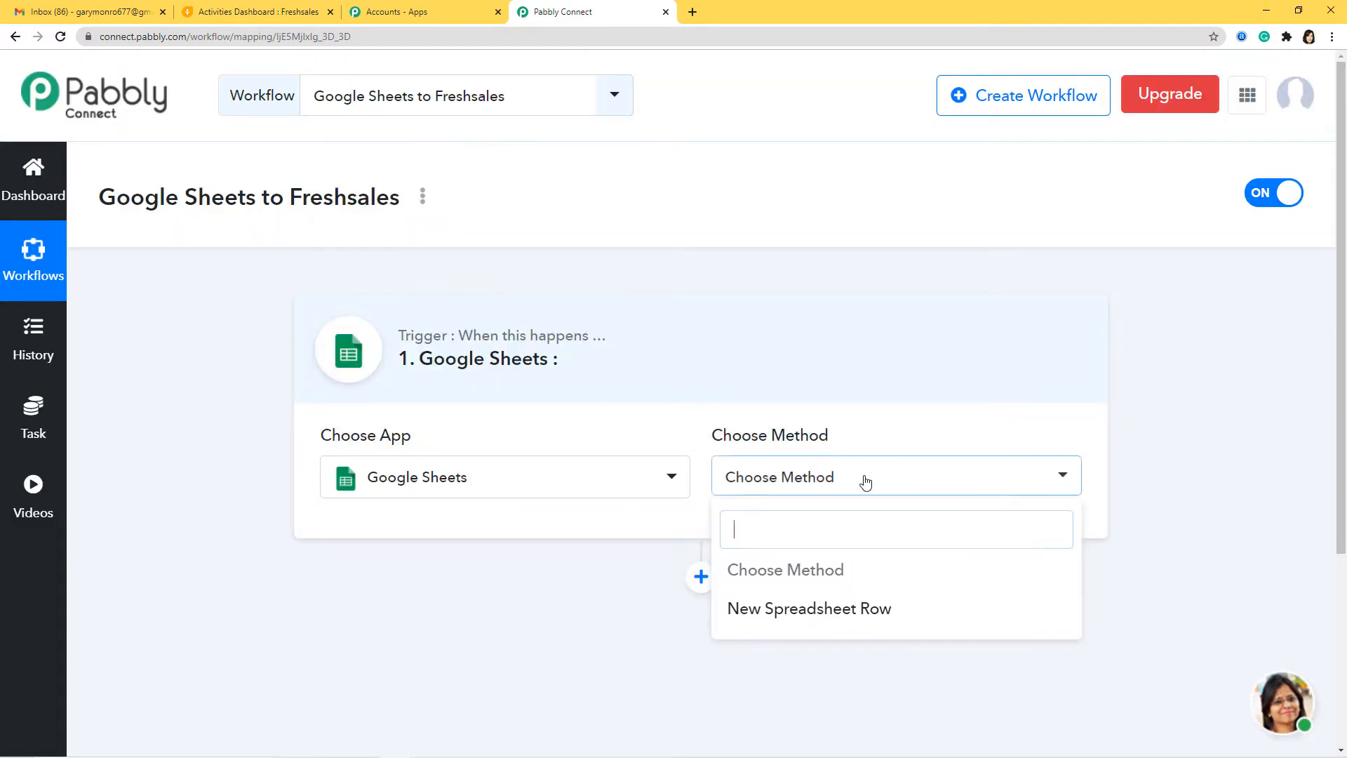
left_click(861, 621)
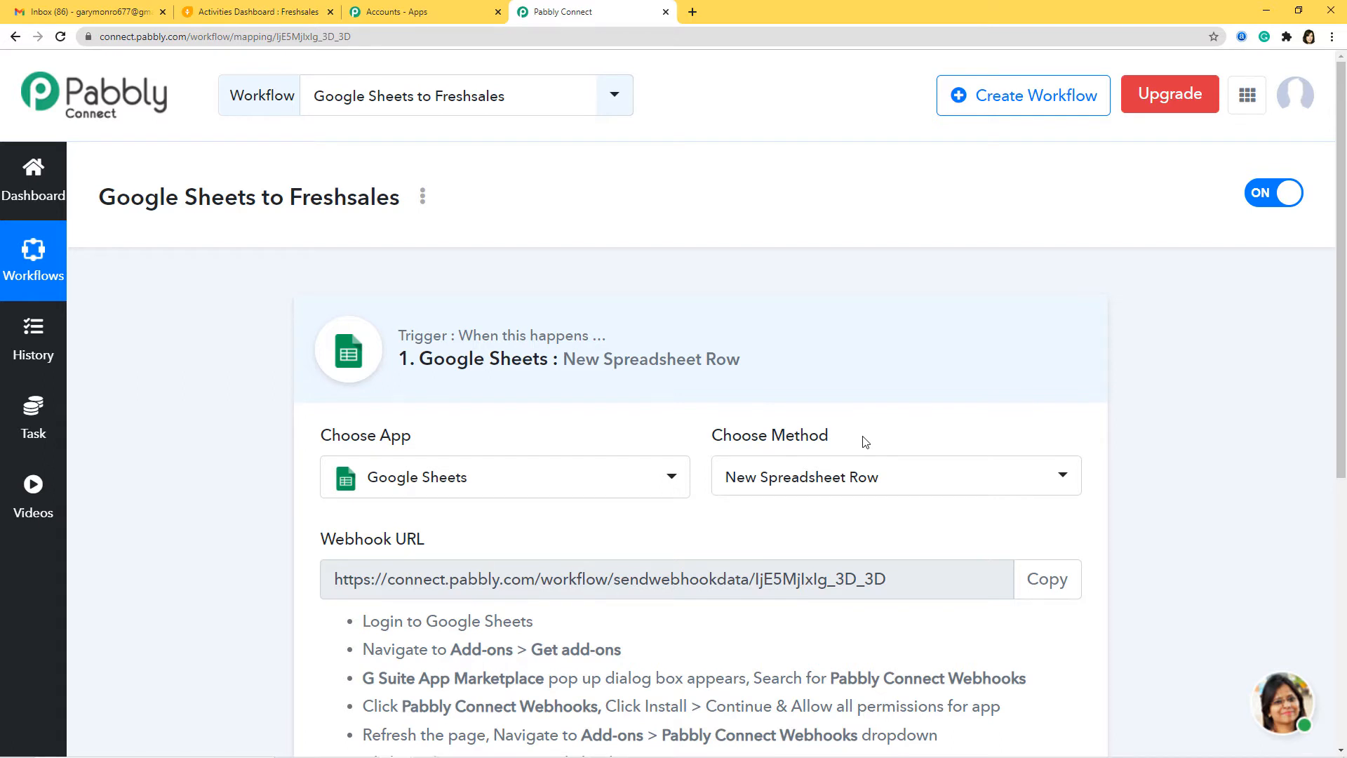
Copy the trigger's webhook URL for use in the spreadsheet.
scroll(865, 441, "down", 2)
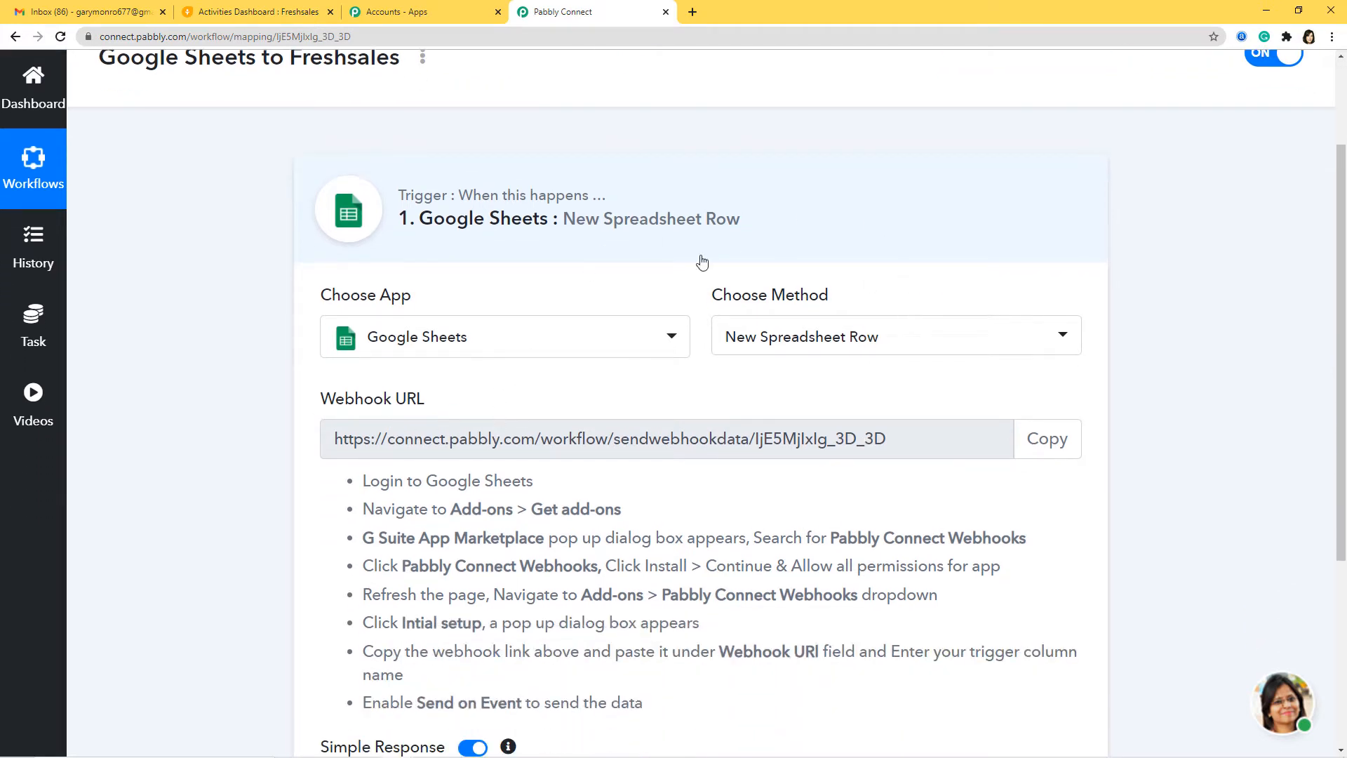
left_click(1052, 440)
left_click(1028, 457)
left_click(1045, 455)
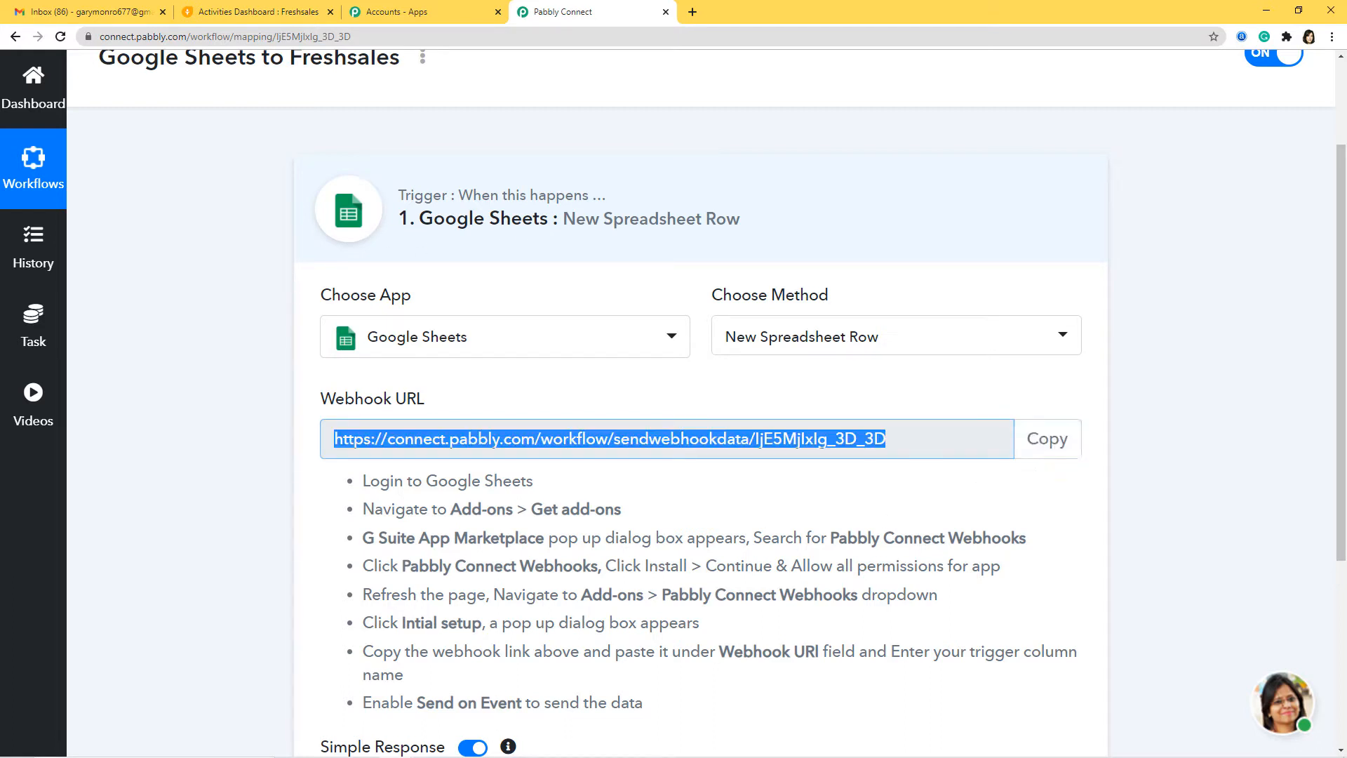
left_click(397, 744)
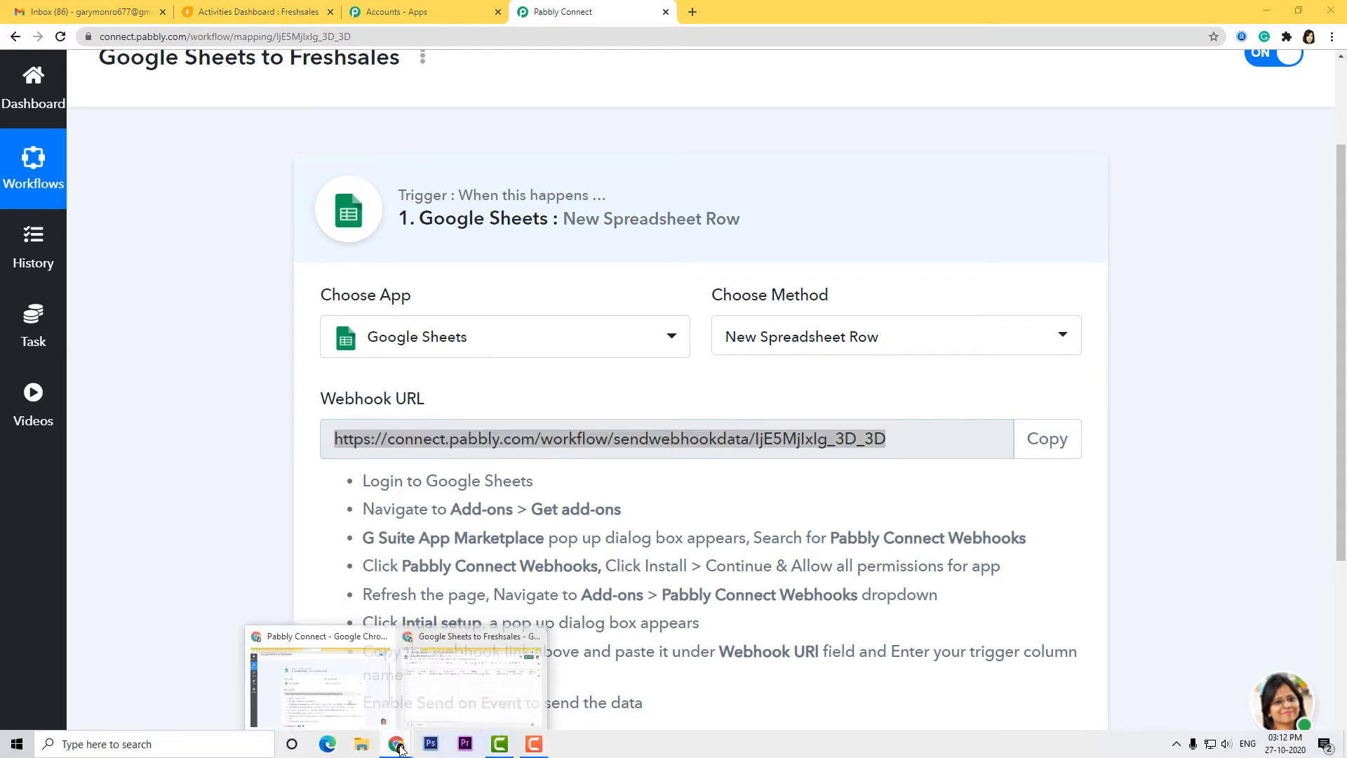
In the Google Sheets to Freshsales spreadsheet, start Add-ons > Pabbly Connect Webhooks > Initial Setup.
left_click(454, 701)
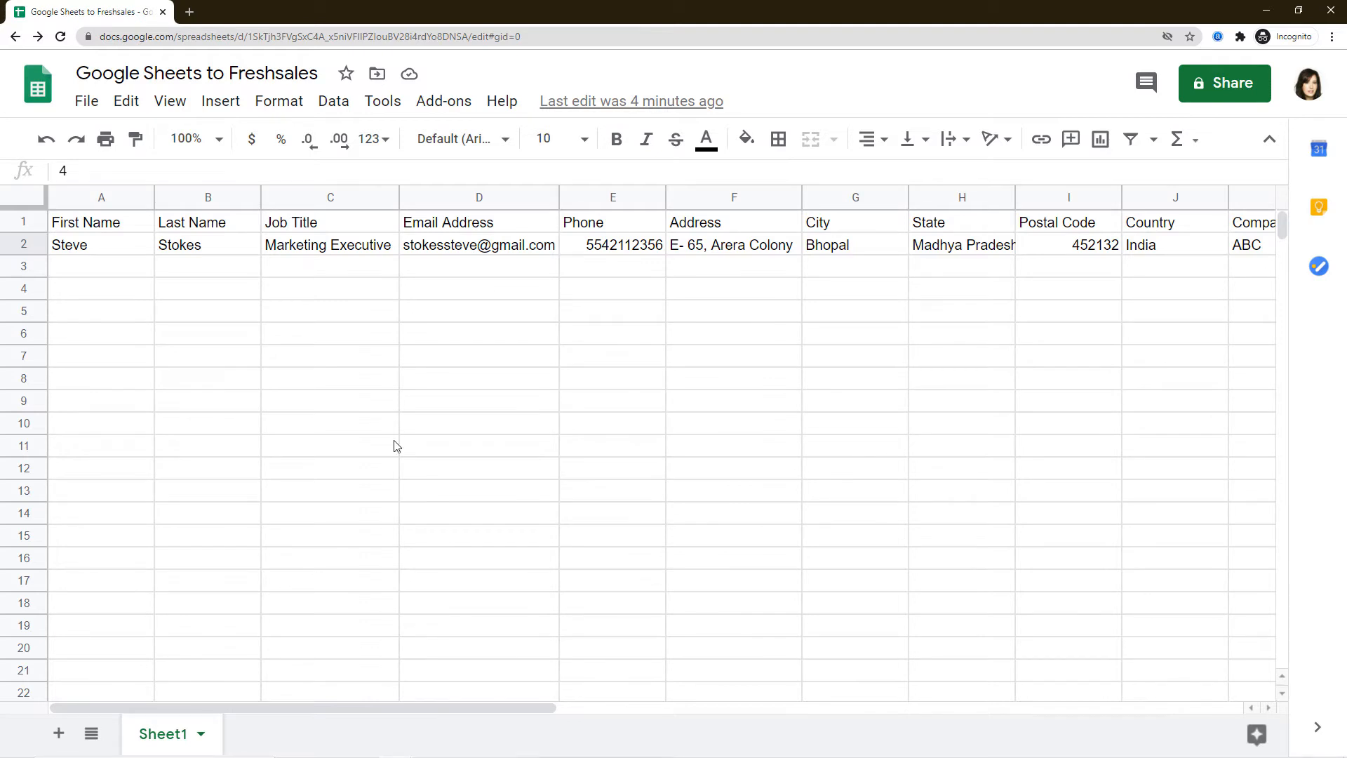
left_click(437, 101)
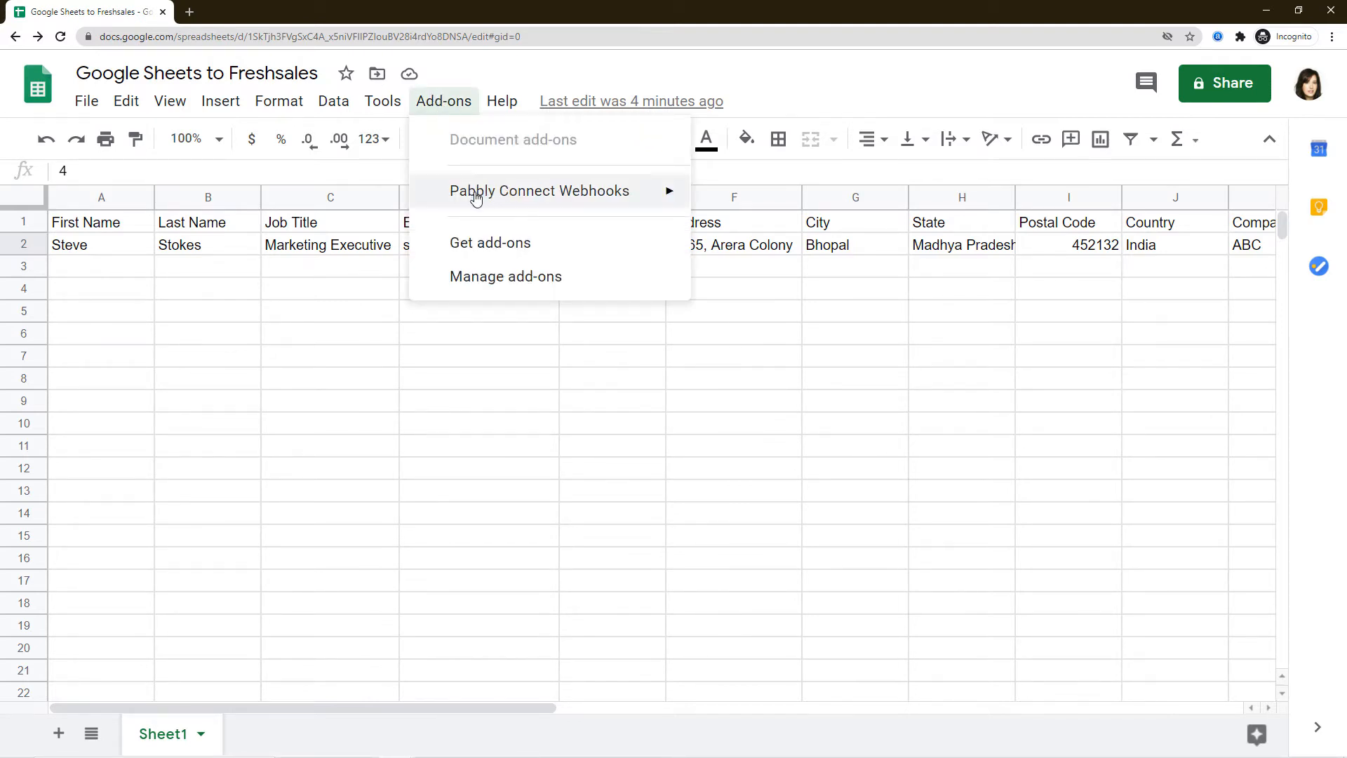
mouse_move(531, 199)
mouse_move(483, 201)
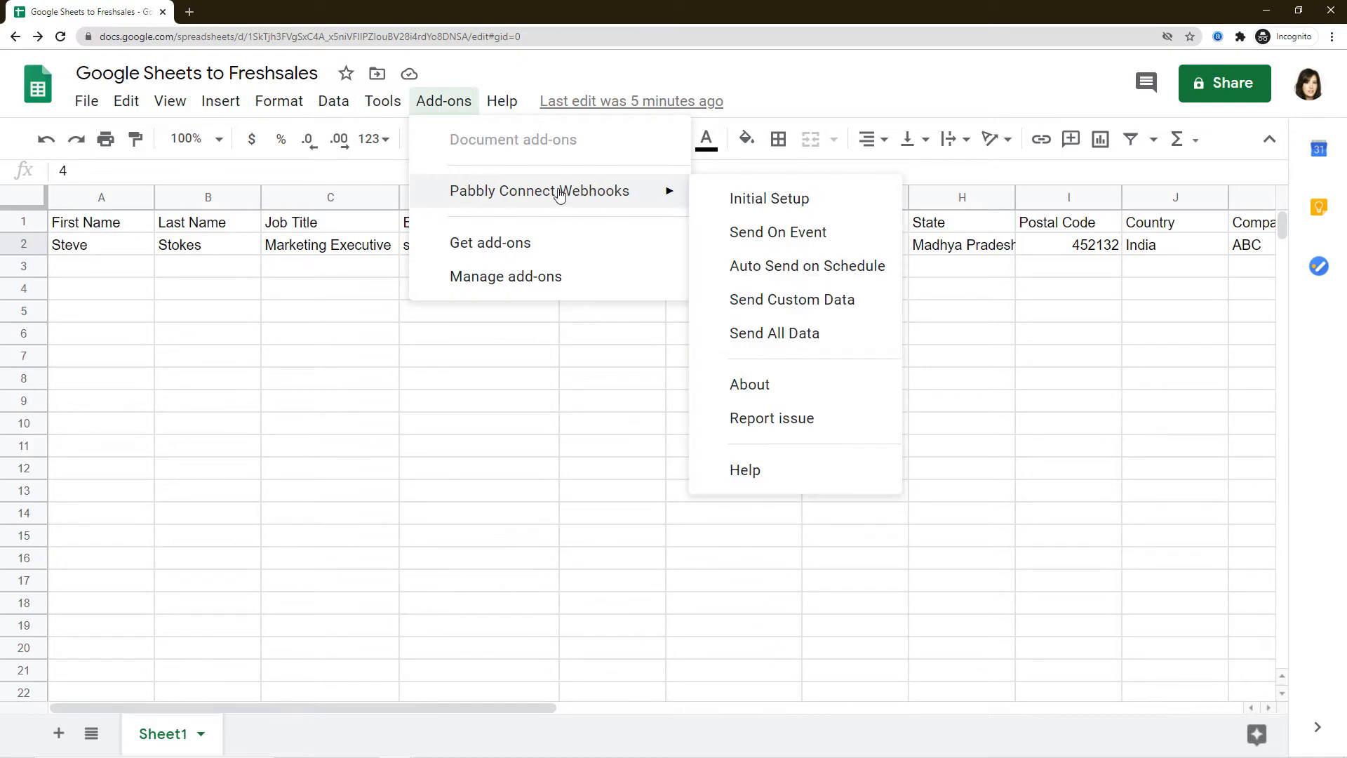
left_click(777, 199)
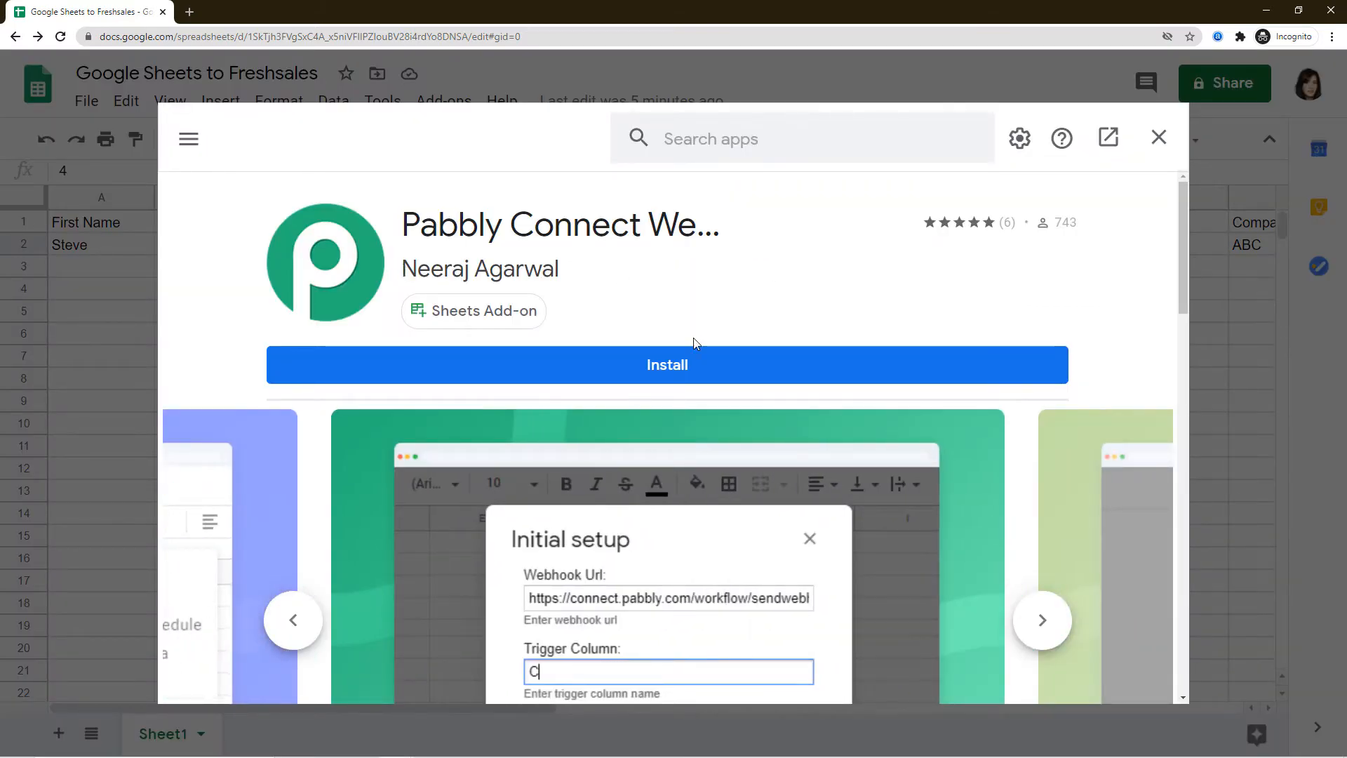
Install the Pabbly Connect Webhooks add-on, granting access with the Google account, and close the add-on page.
left_click(668, 367)
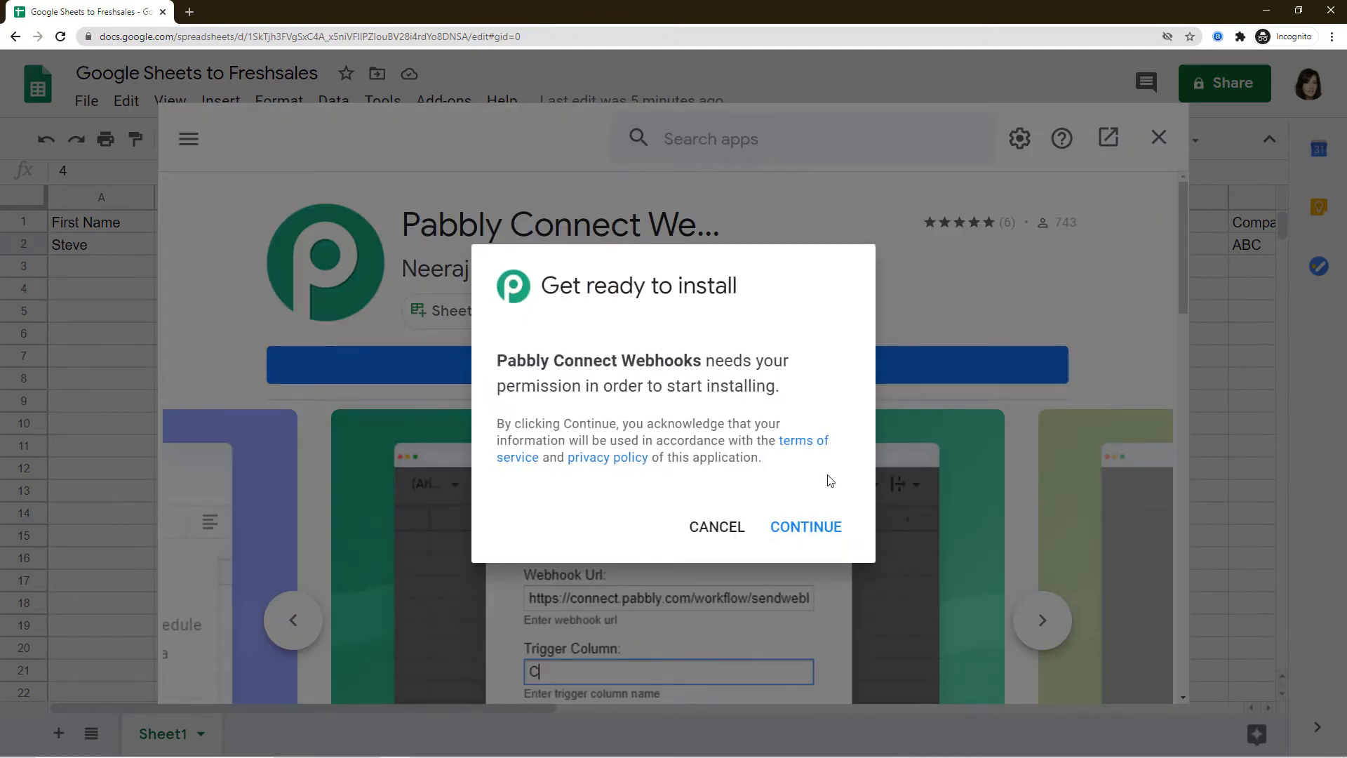
left_click(817, 529)
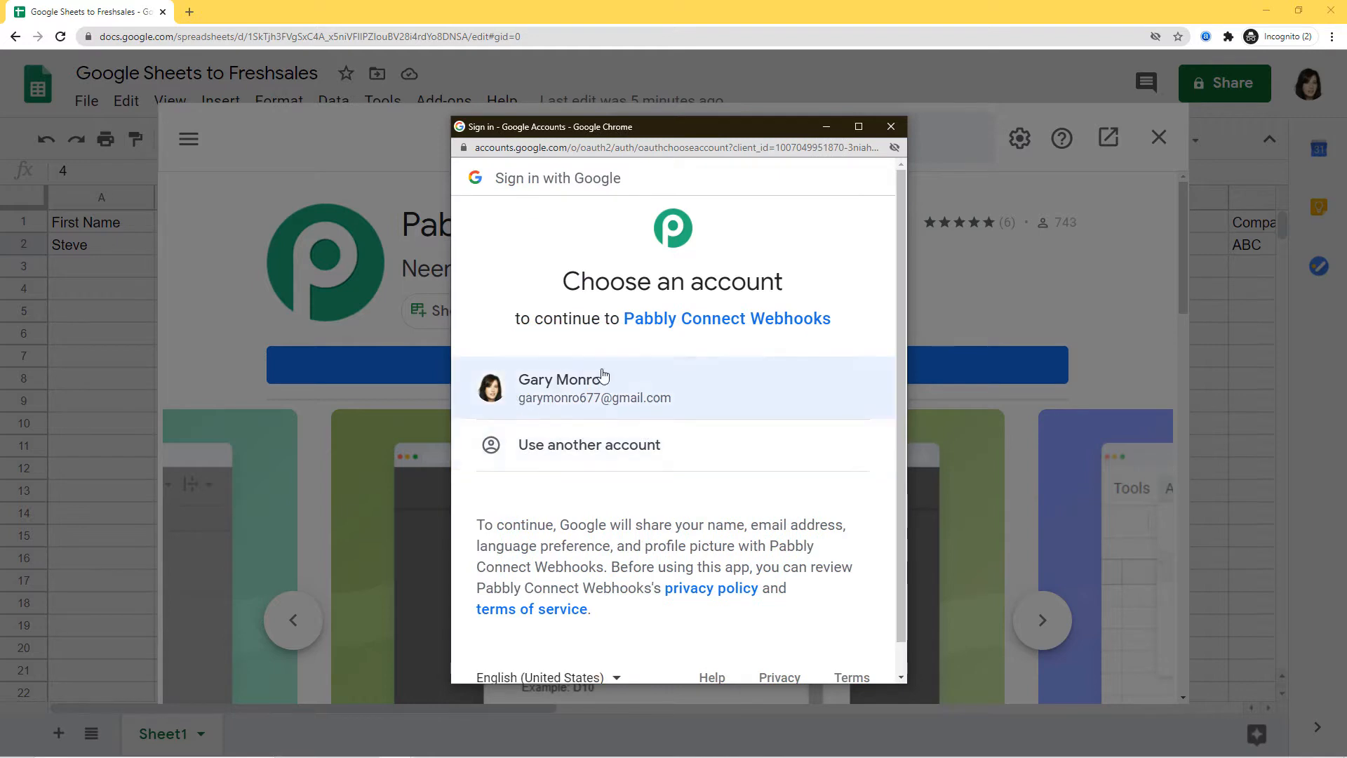
left_click(617, 390)
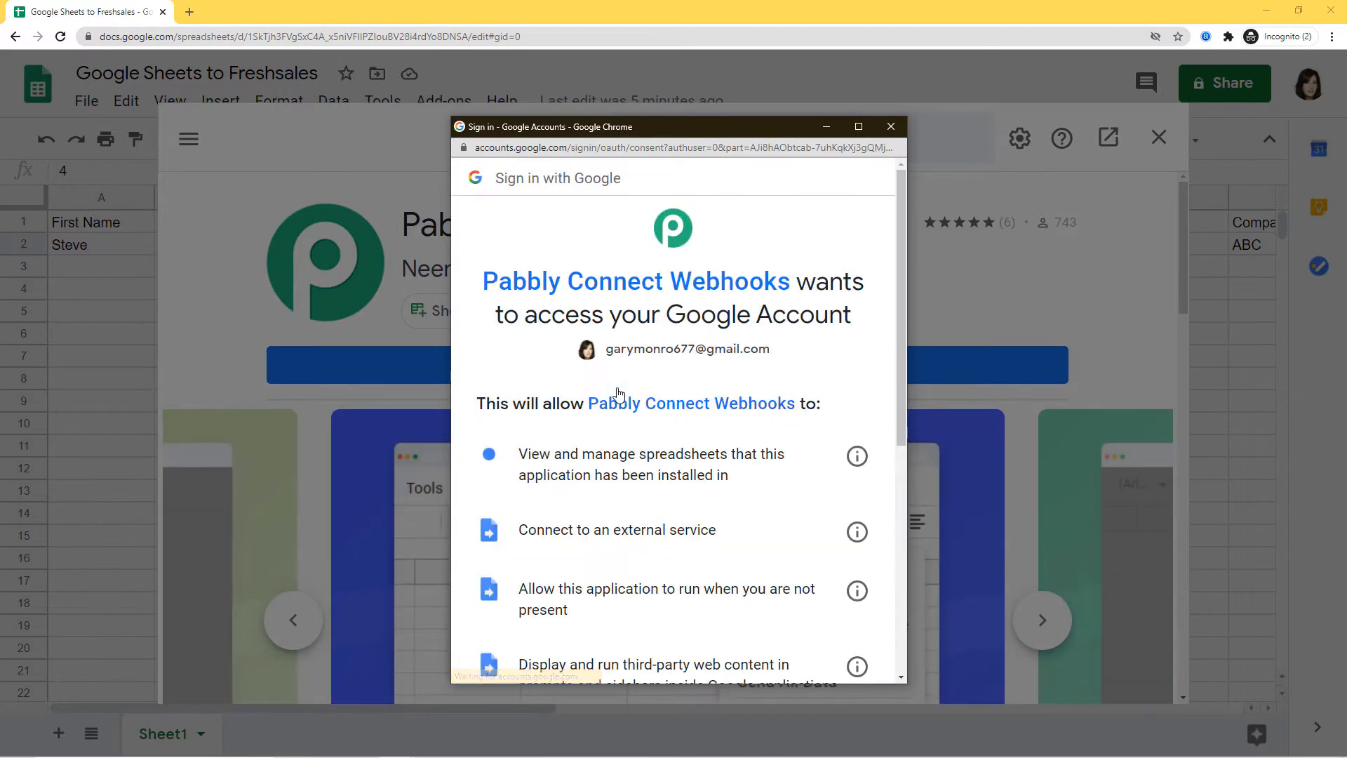
scroll(632, 407, "down", 6)
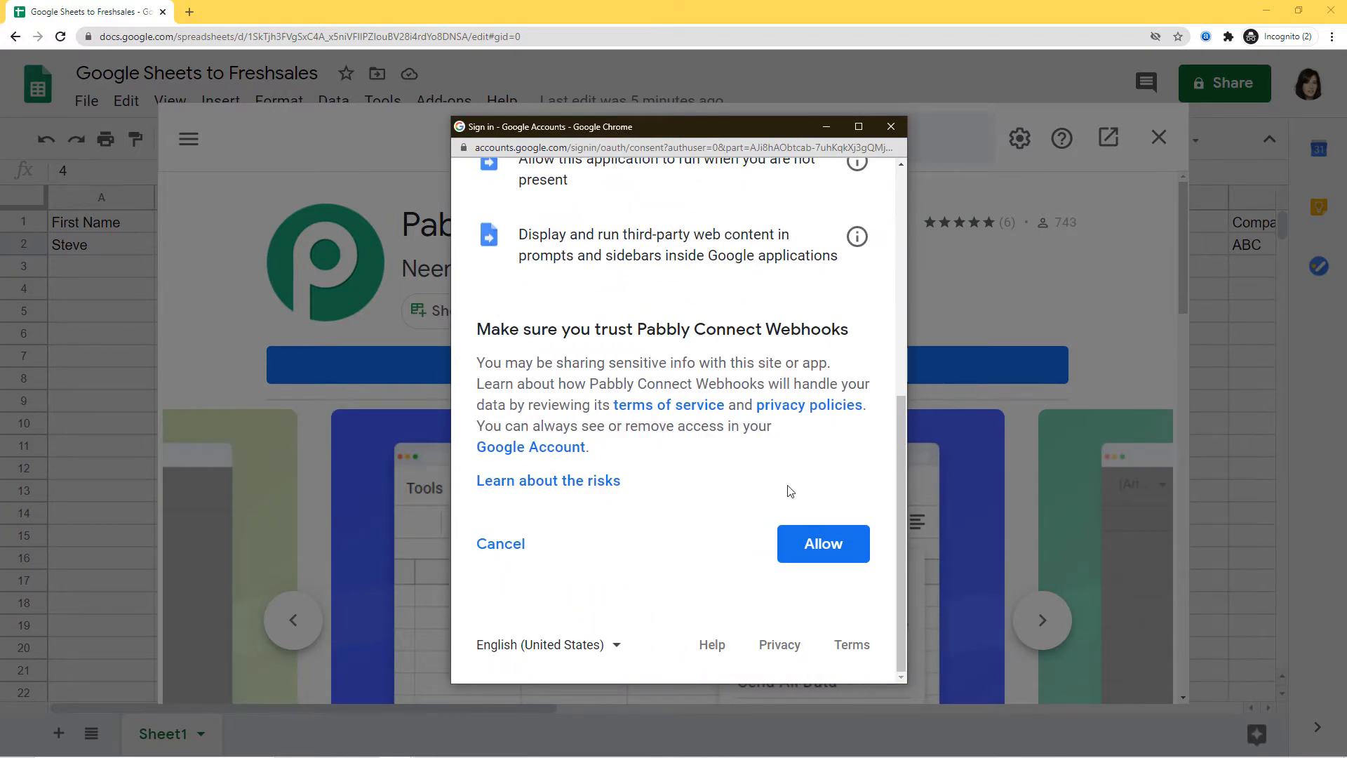
left_click(831, 546)
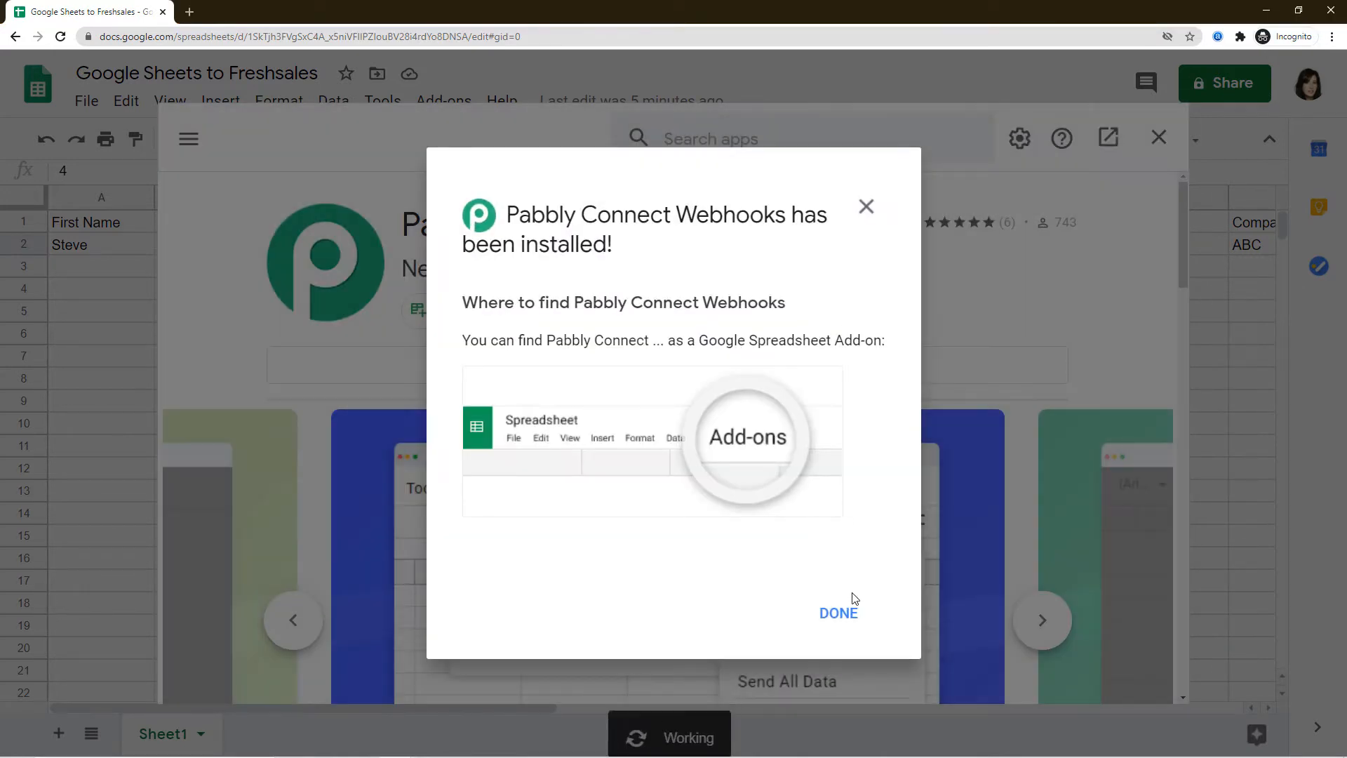
left_click(850, 619)
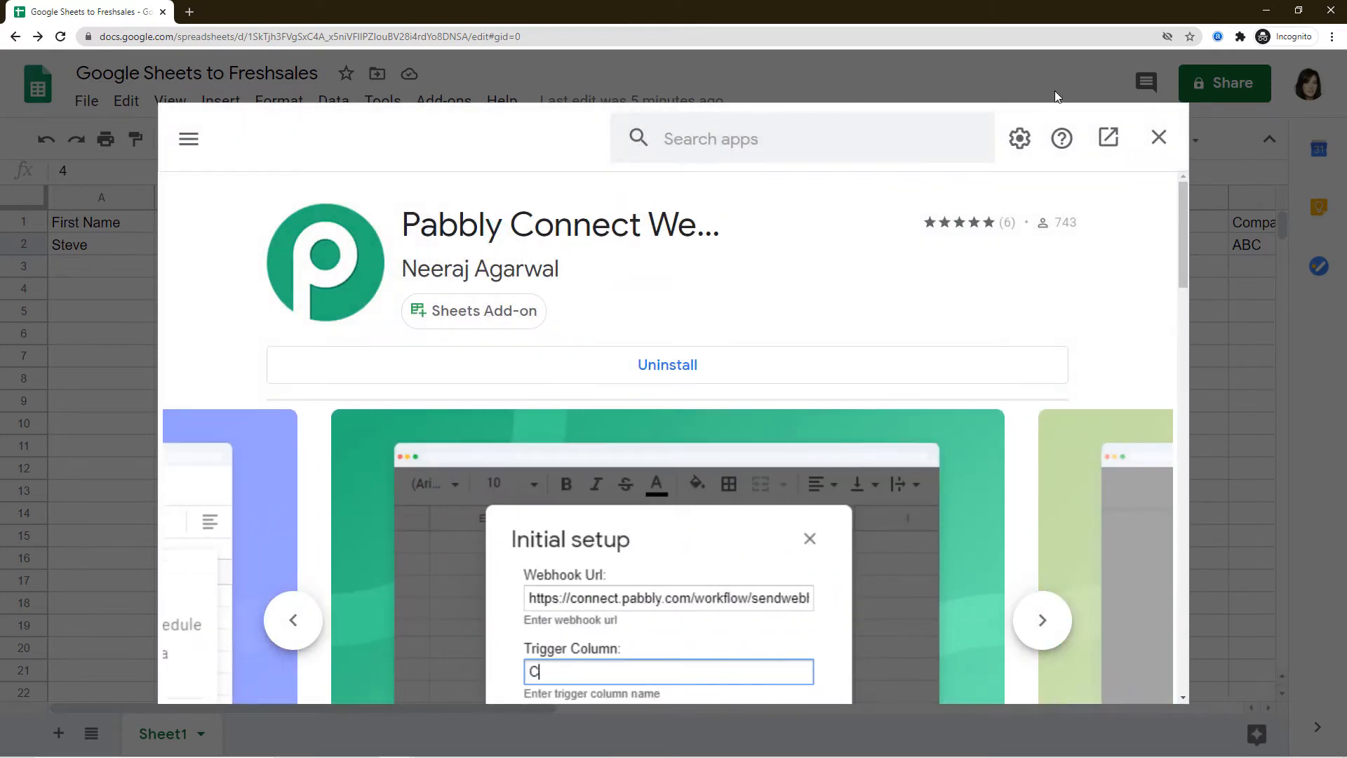
left_click(1159, 138)
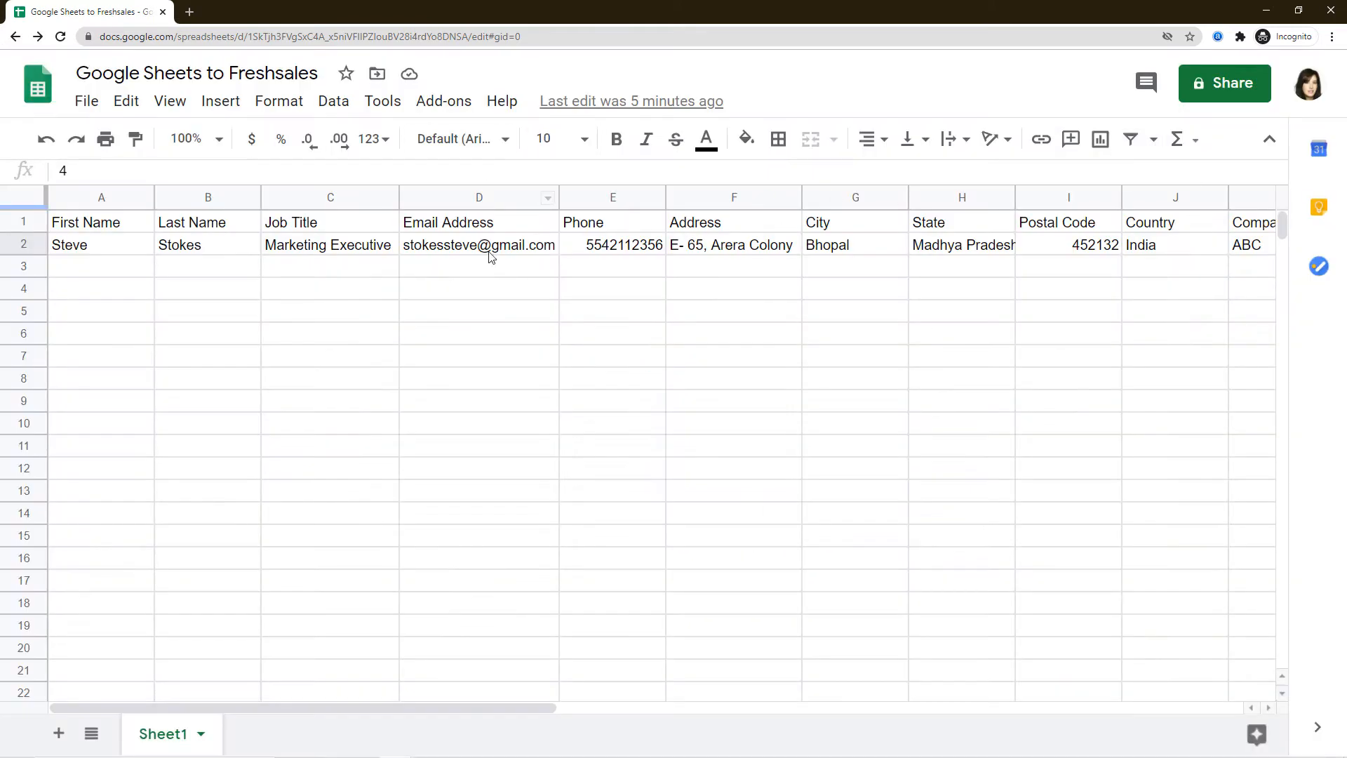
Reload the spreadsheet and open the Pabbly Connect Webhooks Initial Setup form.
left_click(61, 37)
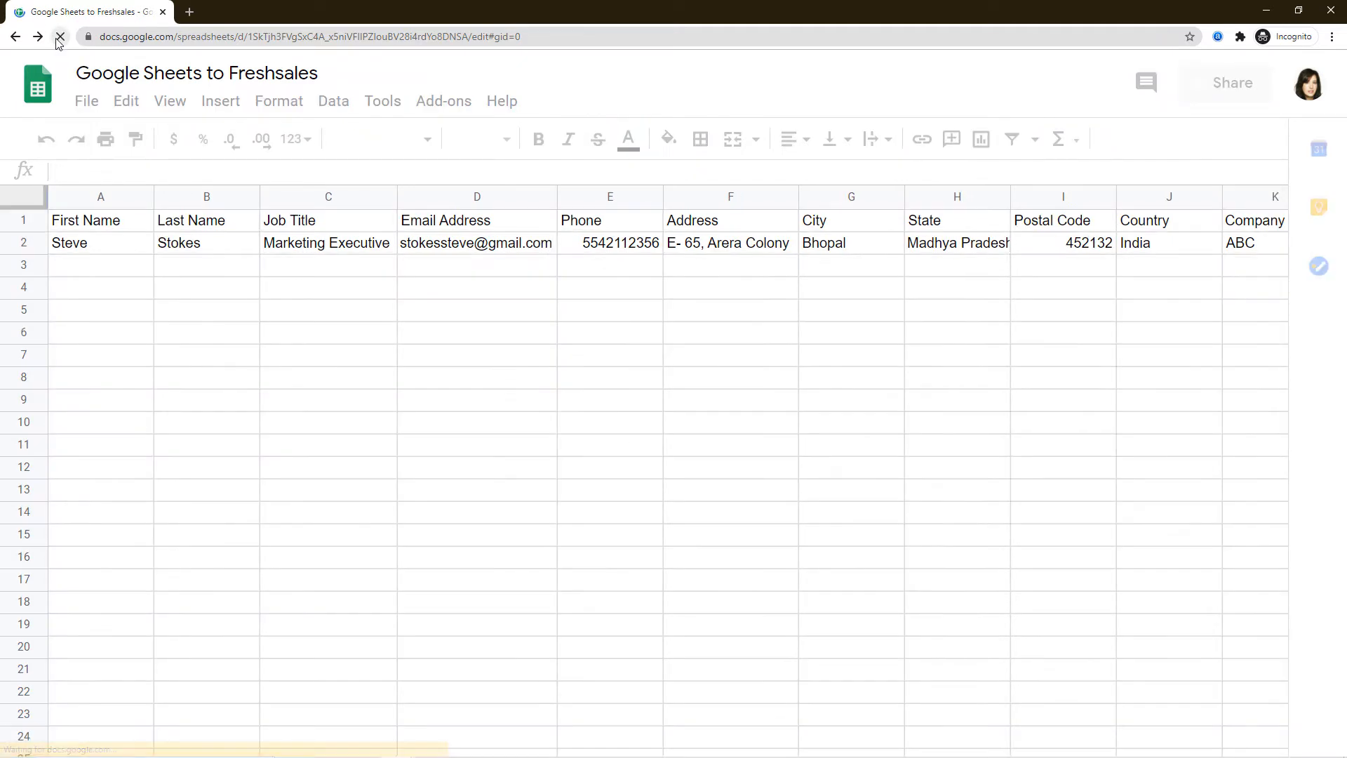
left_click(445, 111)
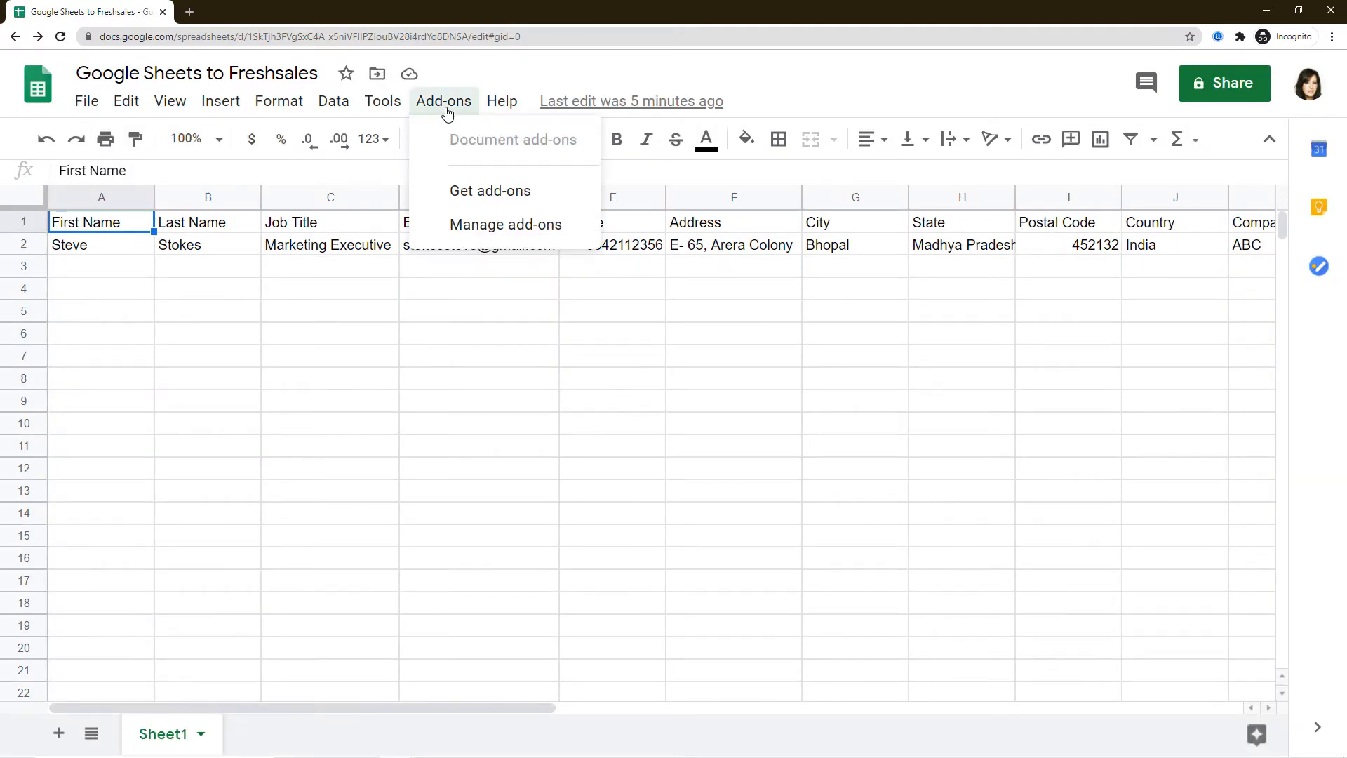
mouse_move(586, 200)
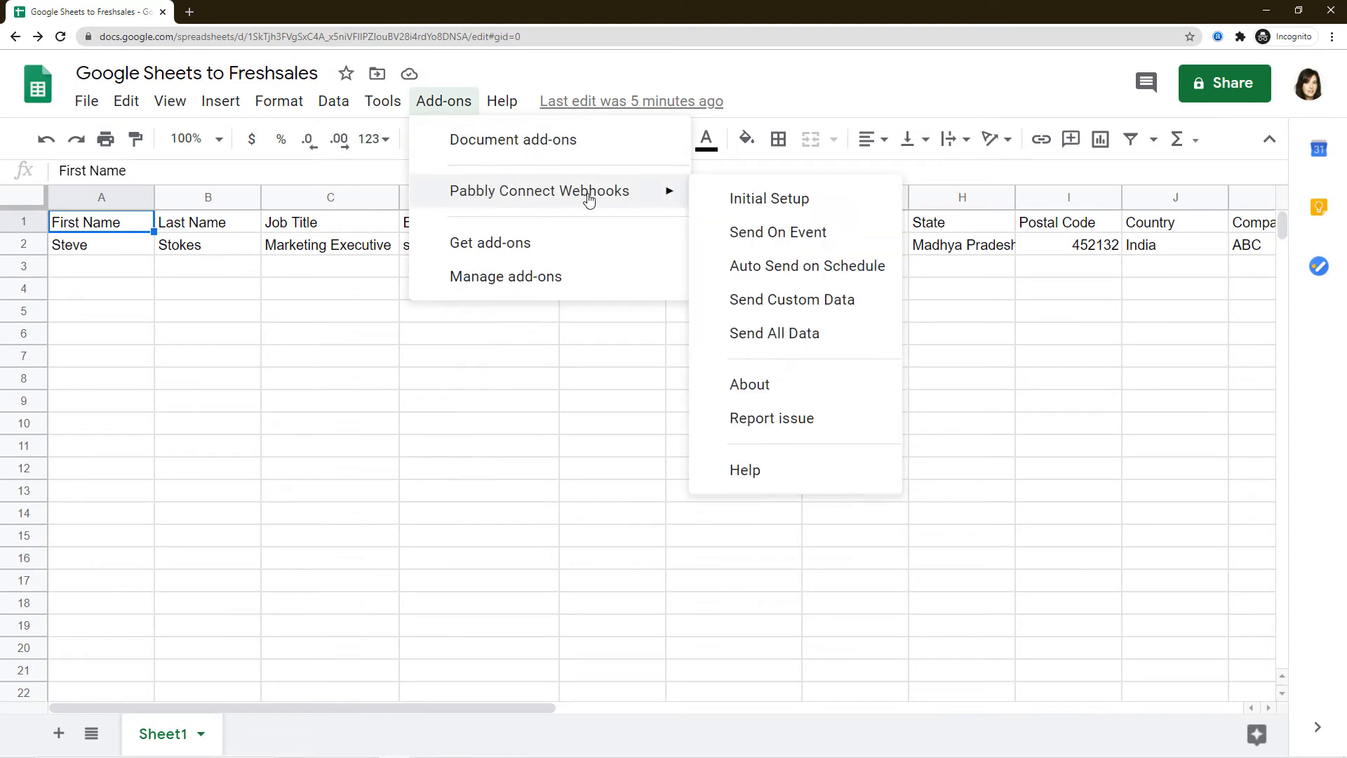
left_click(763, 201)
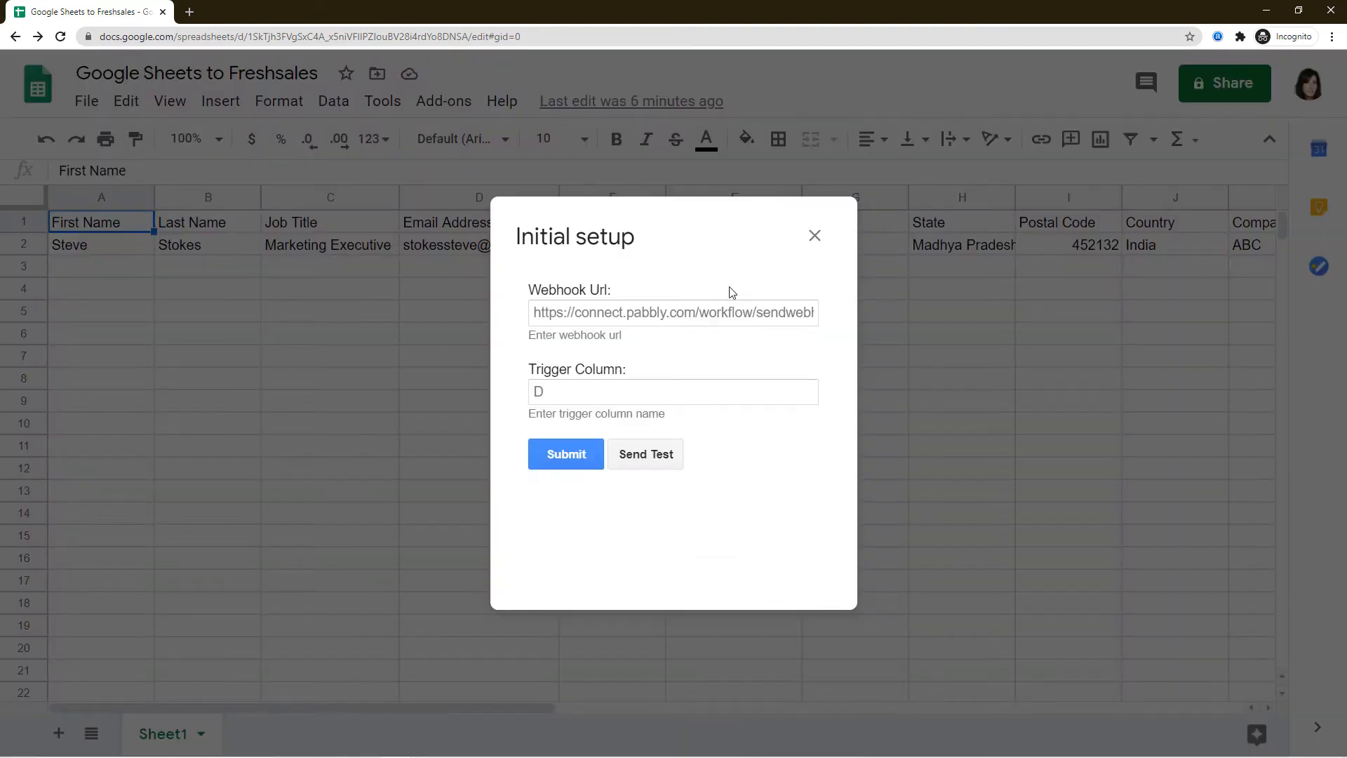
Paste the Pabbly webhook URL, set trigger column L, and return to the Pabbly window.
left_click(722, 312)
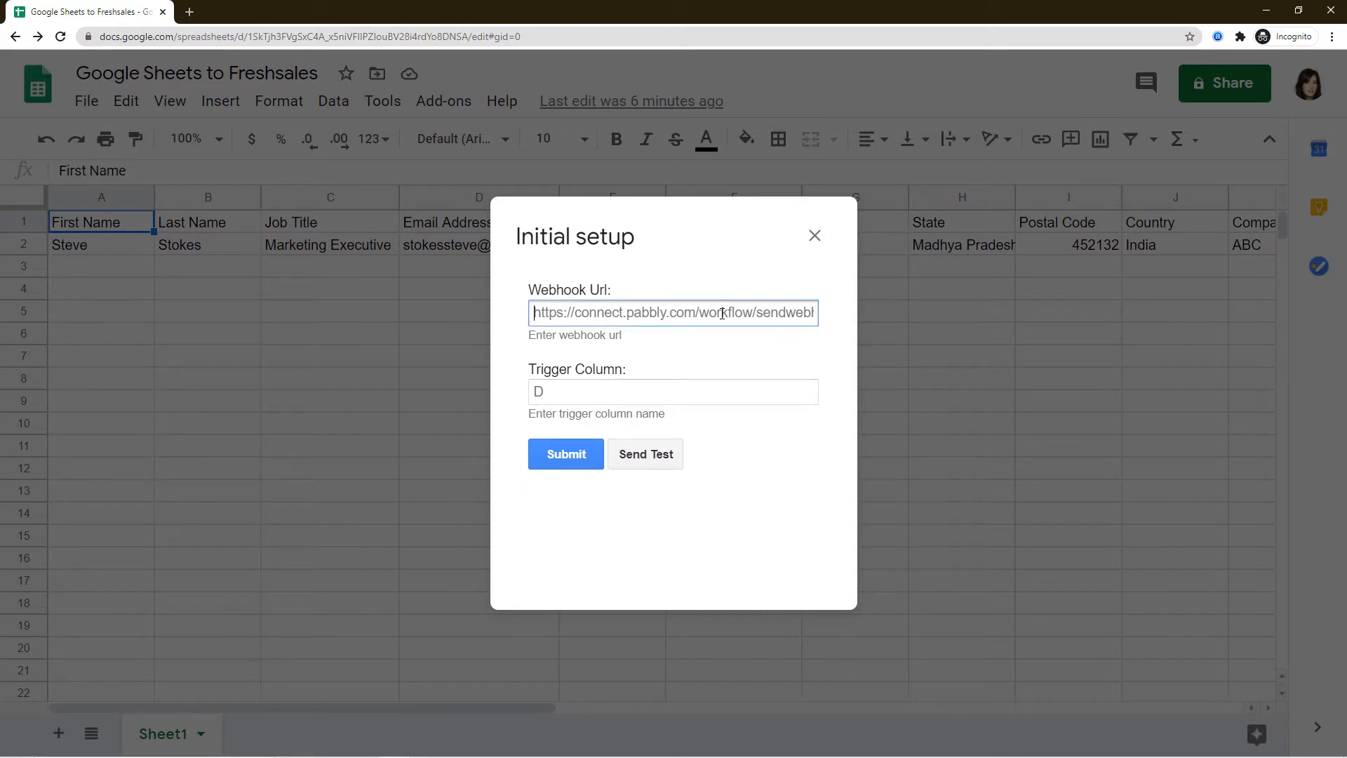
key("ctrl+v")
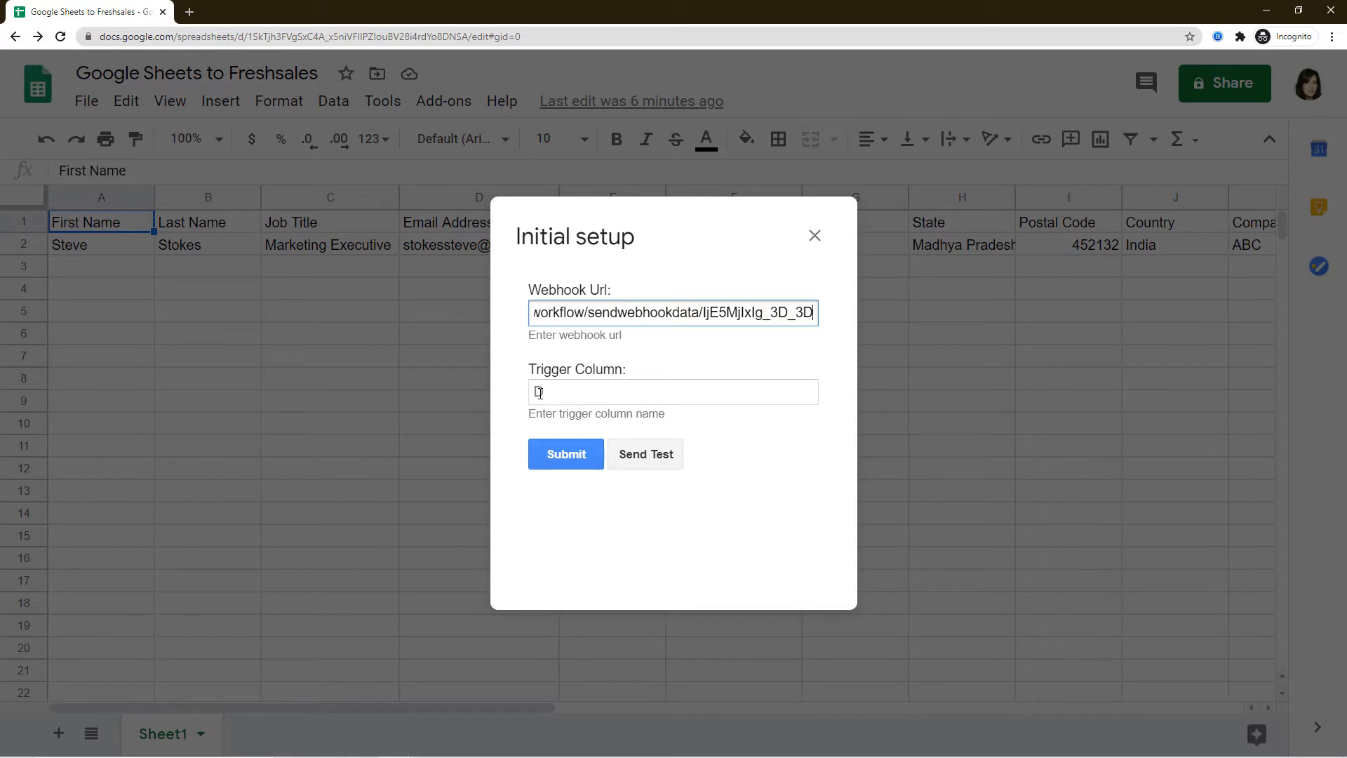
left_click(539, 392)
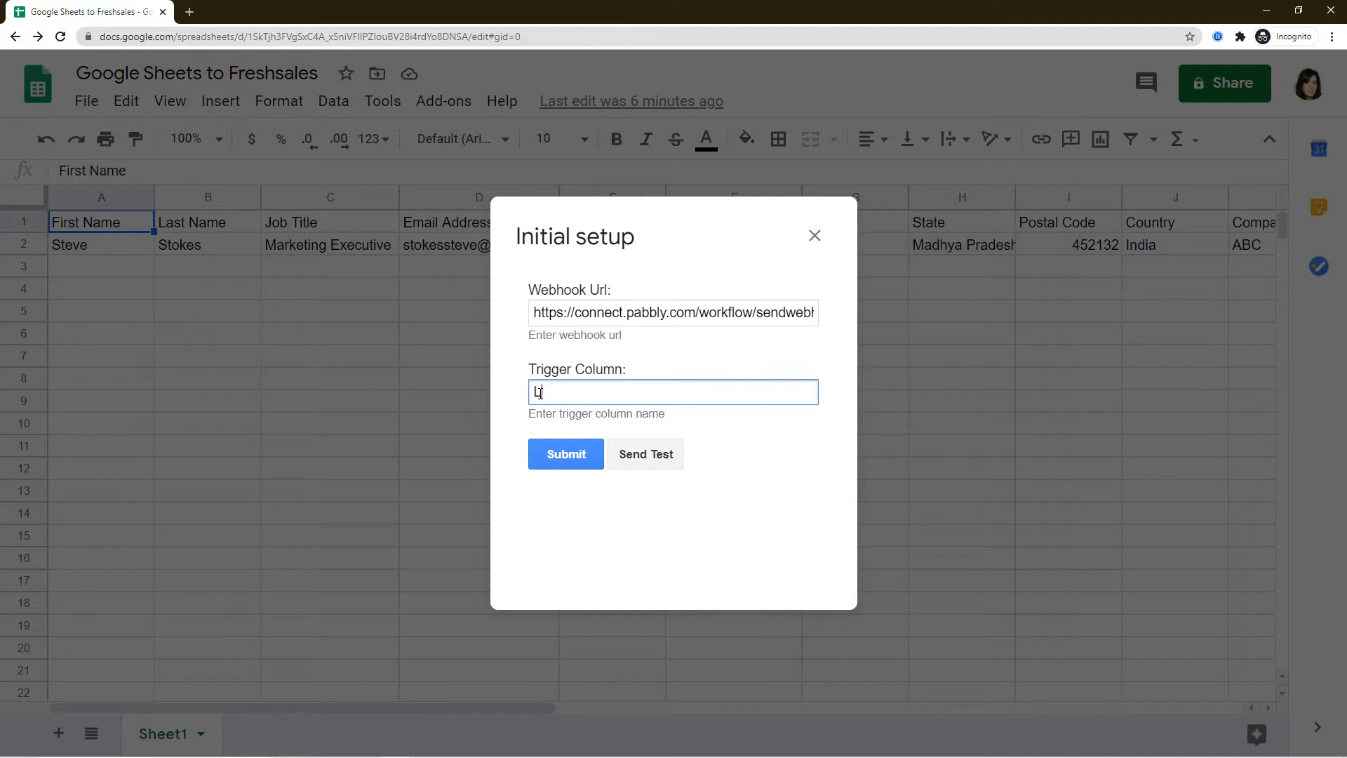
left_click(396, 747)
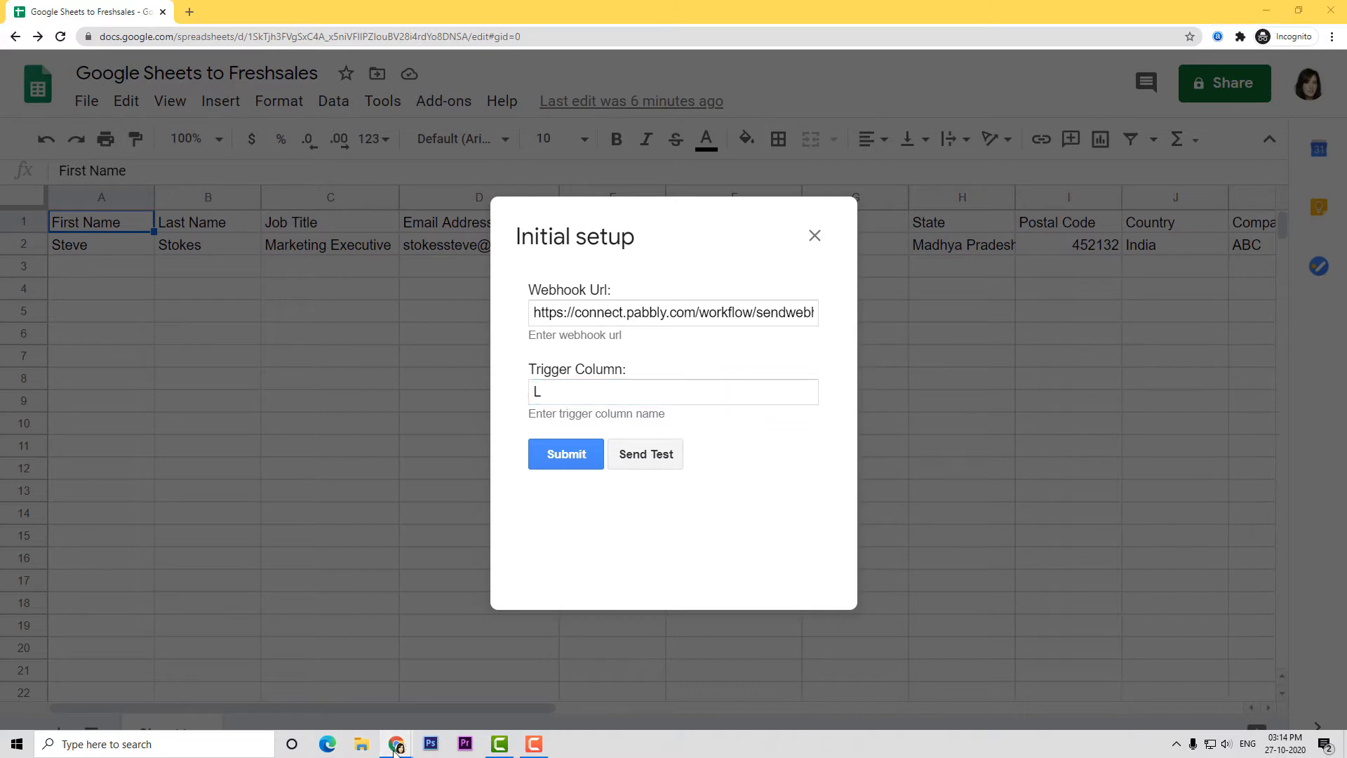
left_click(319, 684)
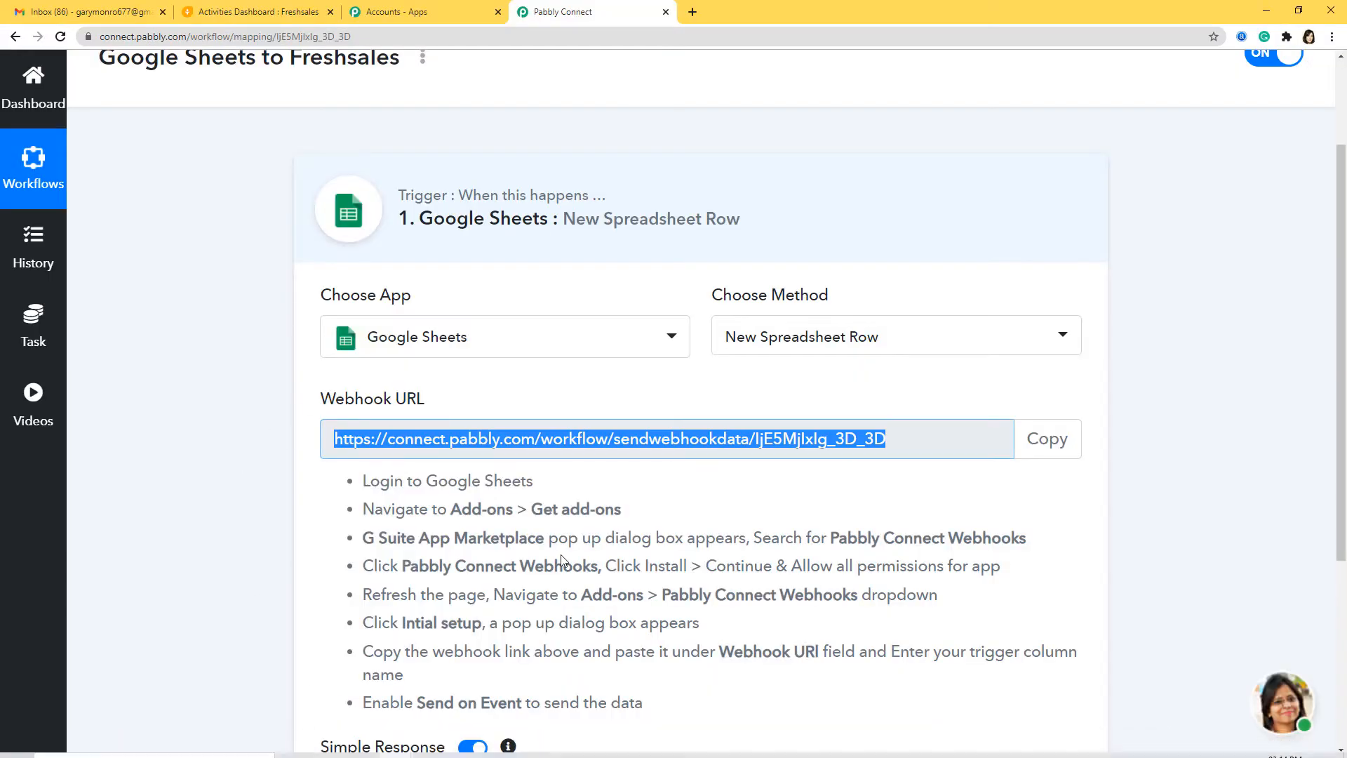
Start Capture Webhook Response in Pabbly, then return to the Google Sheets setup form.
scroll(564, 562, "down", 4)
scroll(563, 561, "down", 1)
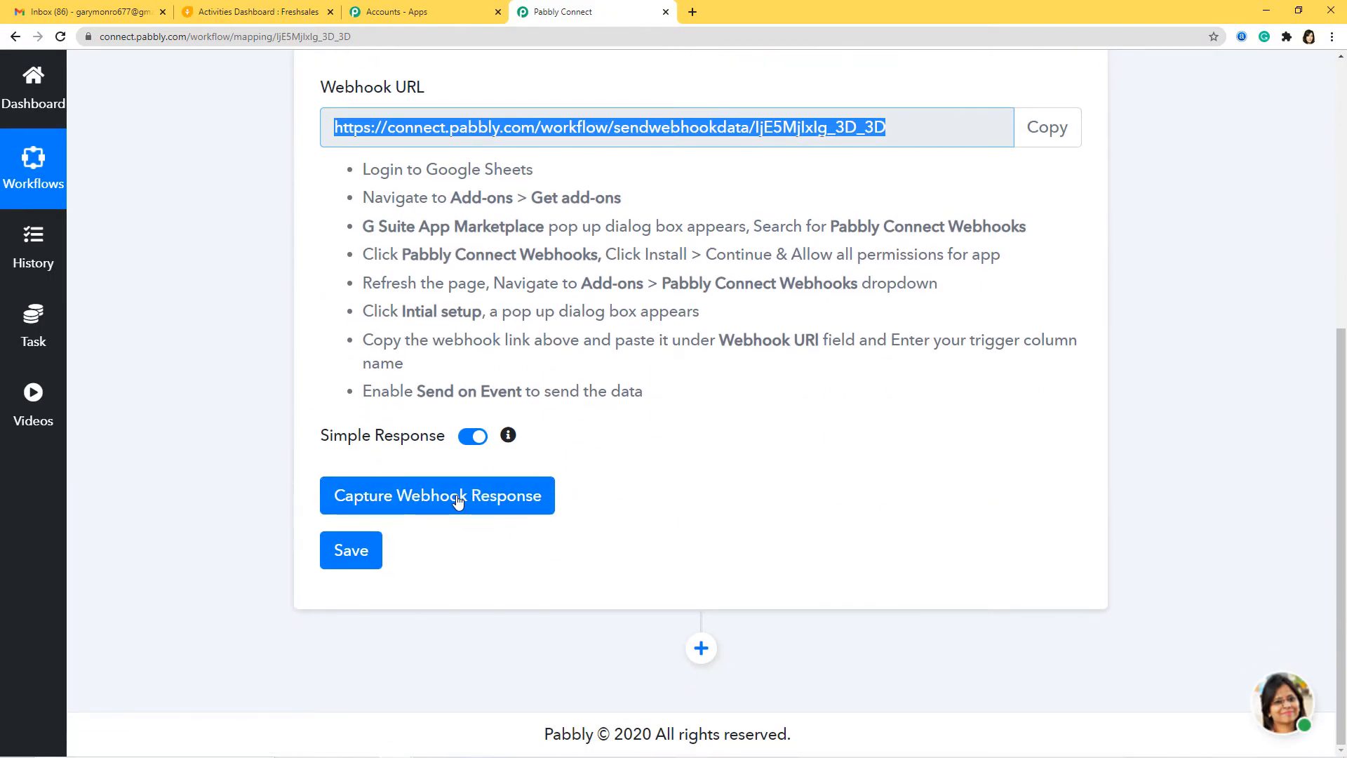
left_click(457, 499)
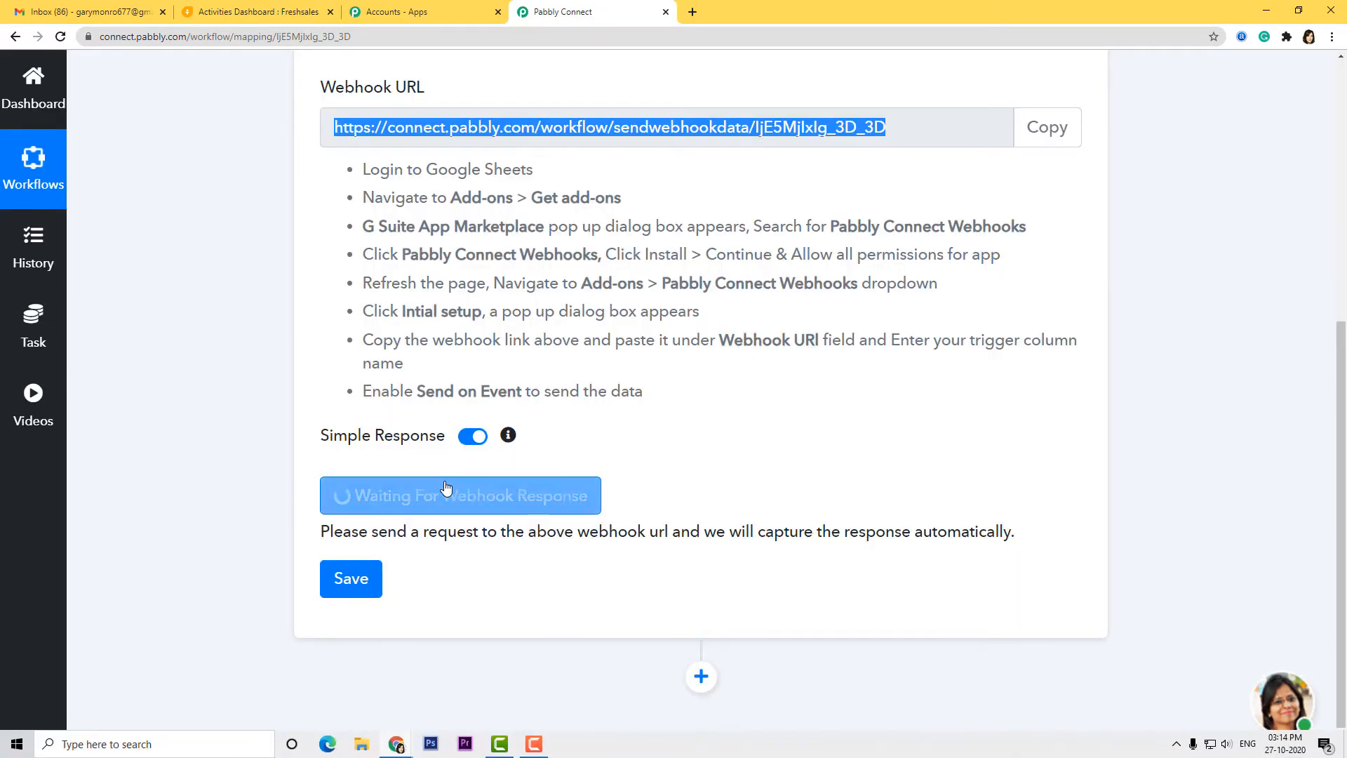
left_click(397, 744)
left_click(446, 694)
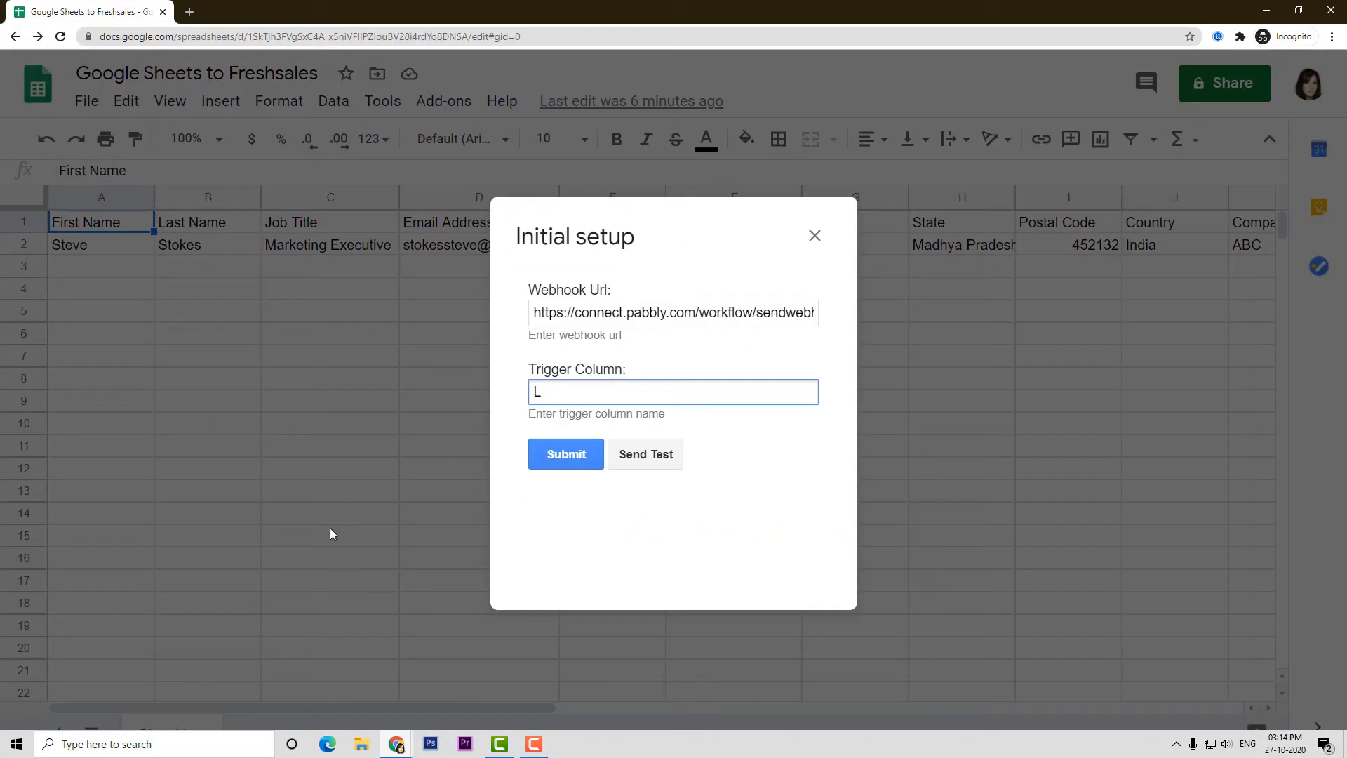
Send the contact row as a test, submit the setup, and enable Send On Event.
left_click(653, 463)
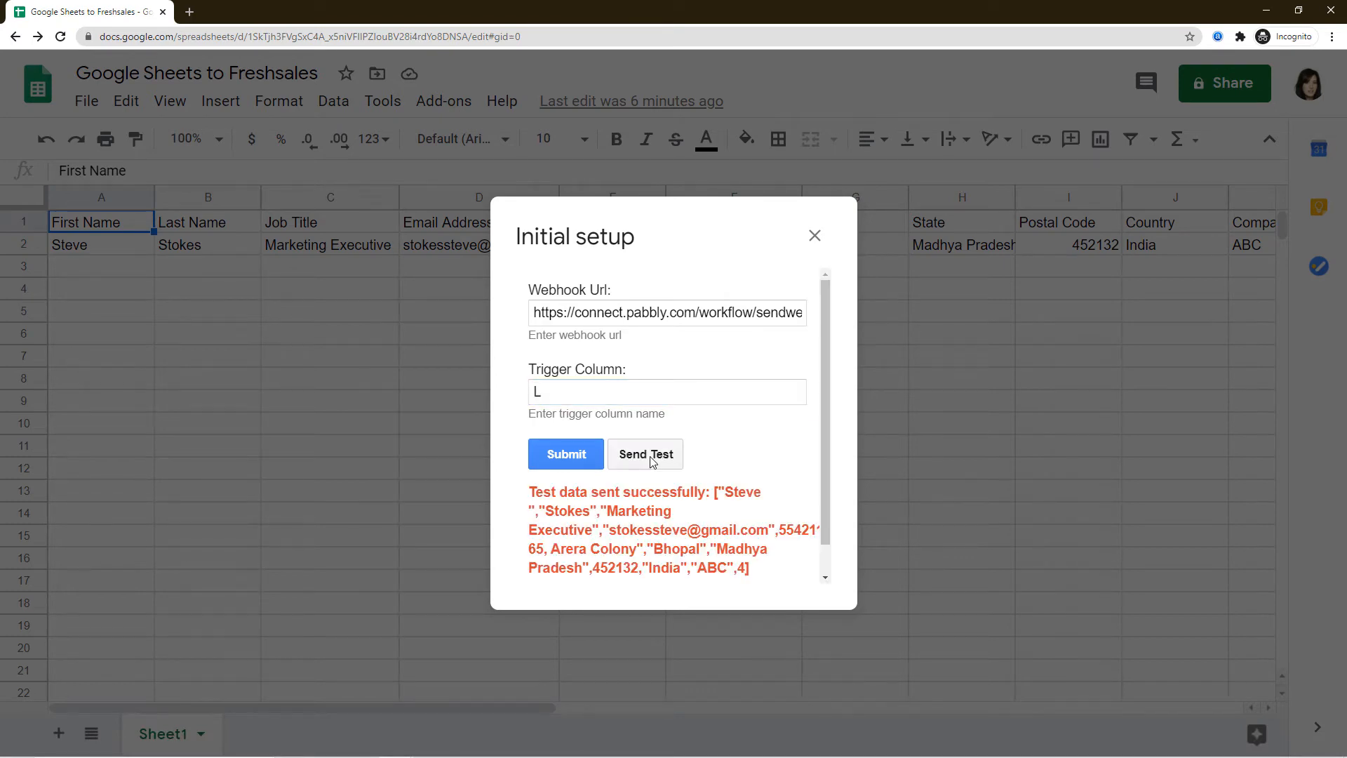
left_click(570, 457)
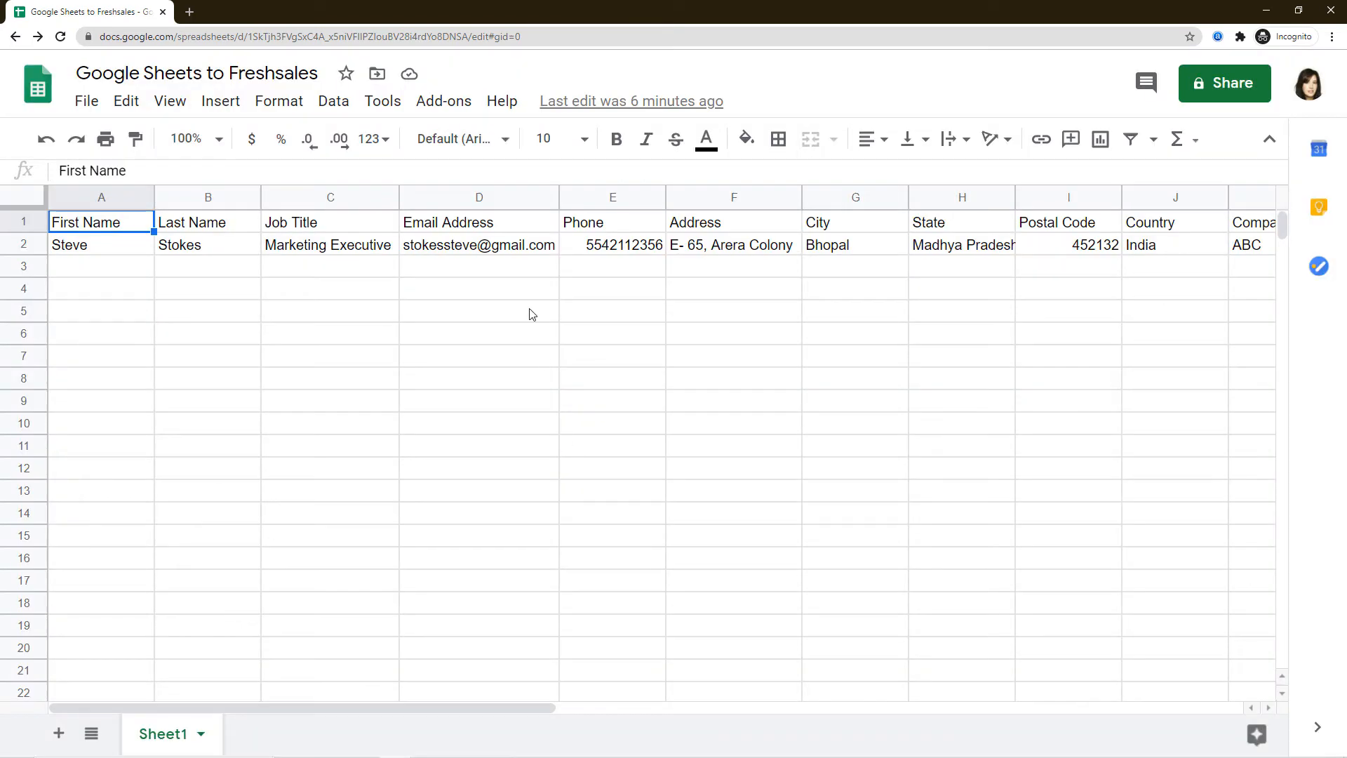
left_click(458, 103)
mouse_move(489, 201)
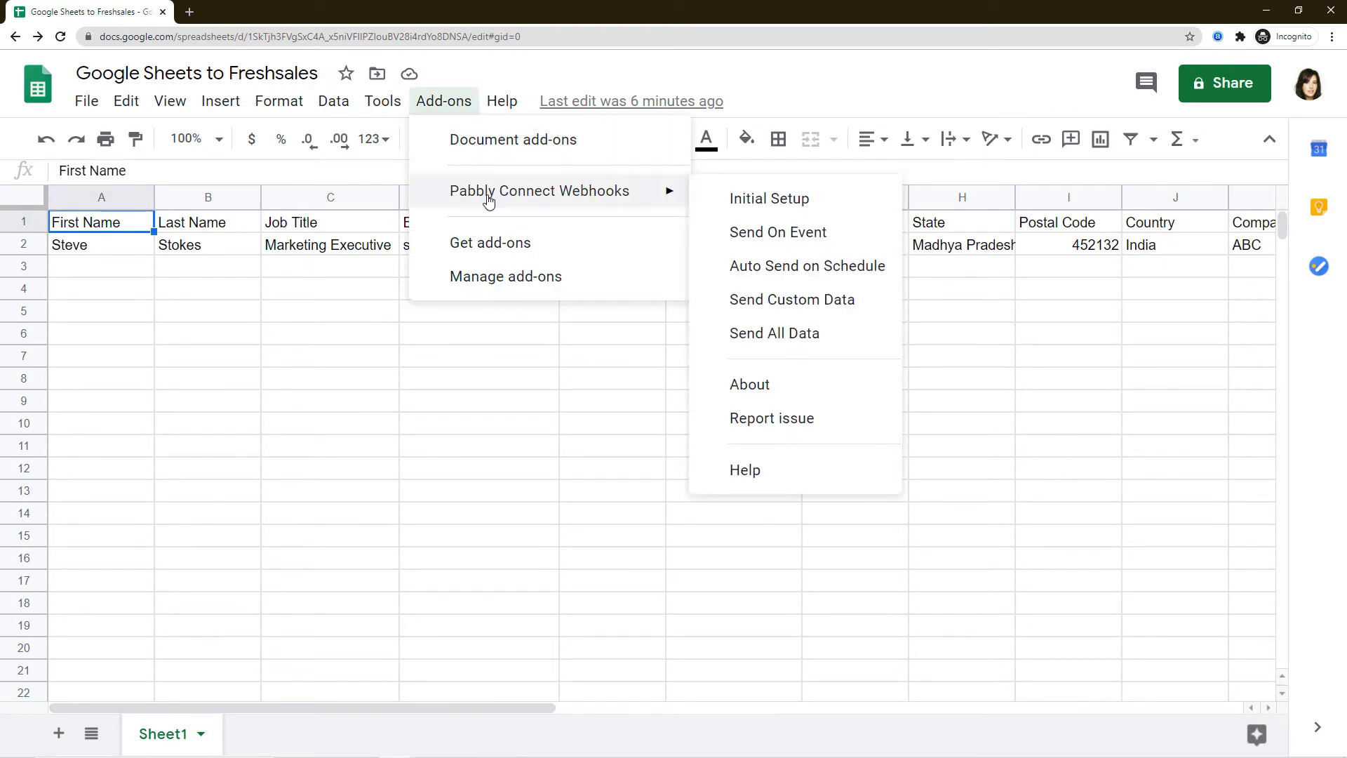
left_click(766, 238)
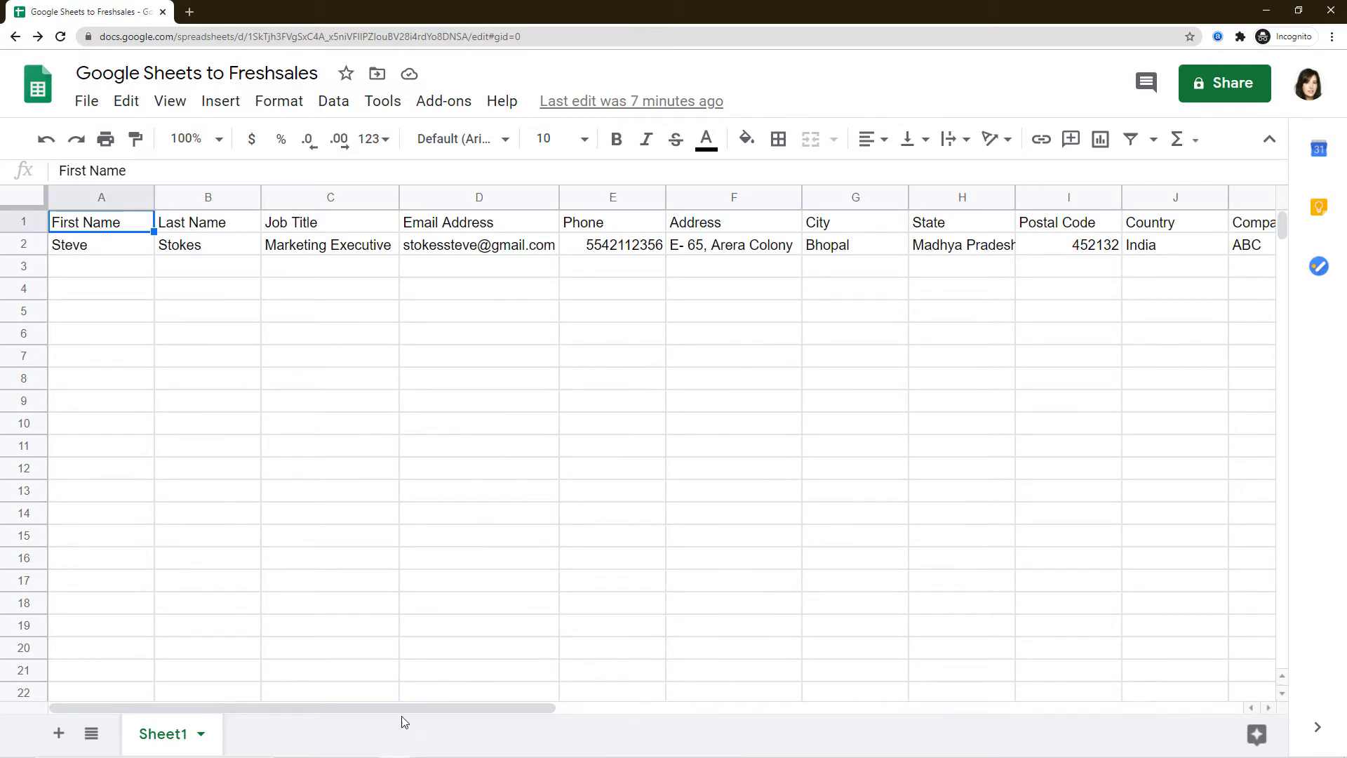
left_click(395, 745)
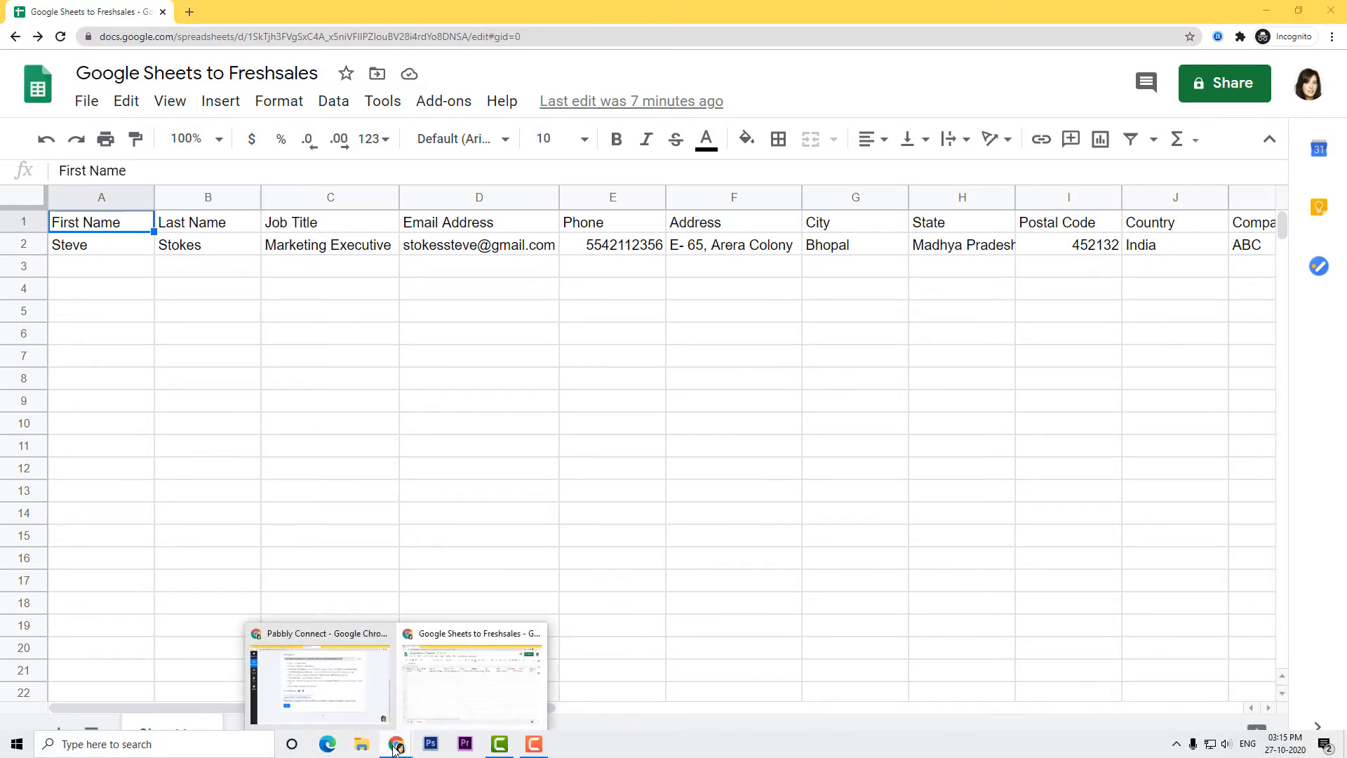
Review the captured row fields in the webhook response and save the Google Sheets trigger step.
left_click(326, 691)
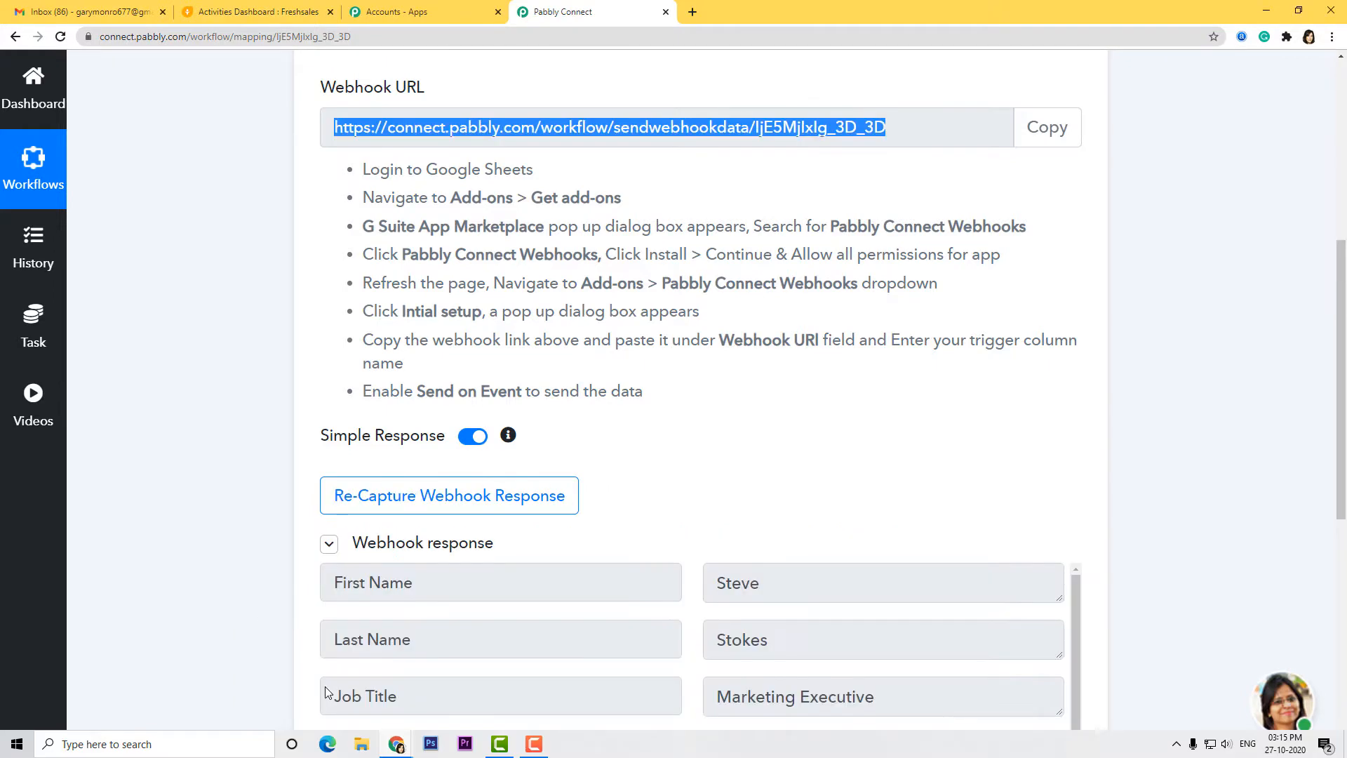
scroll(795, 416, "down", 3)
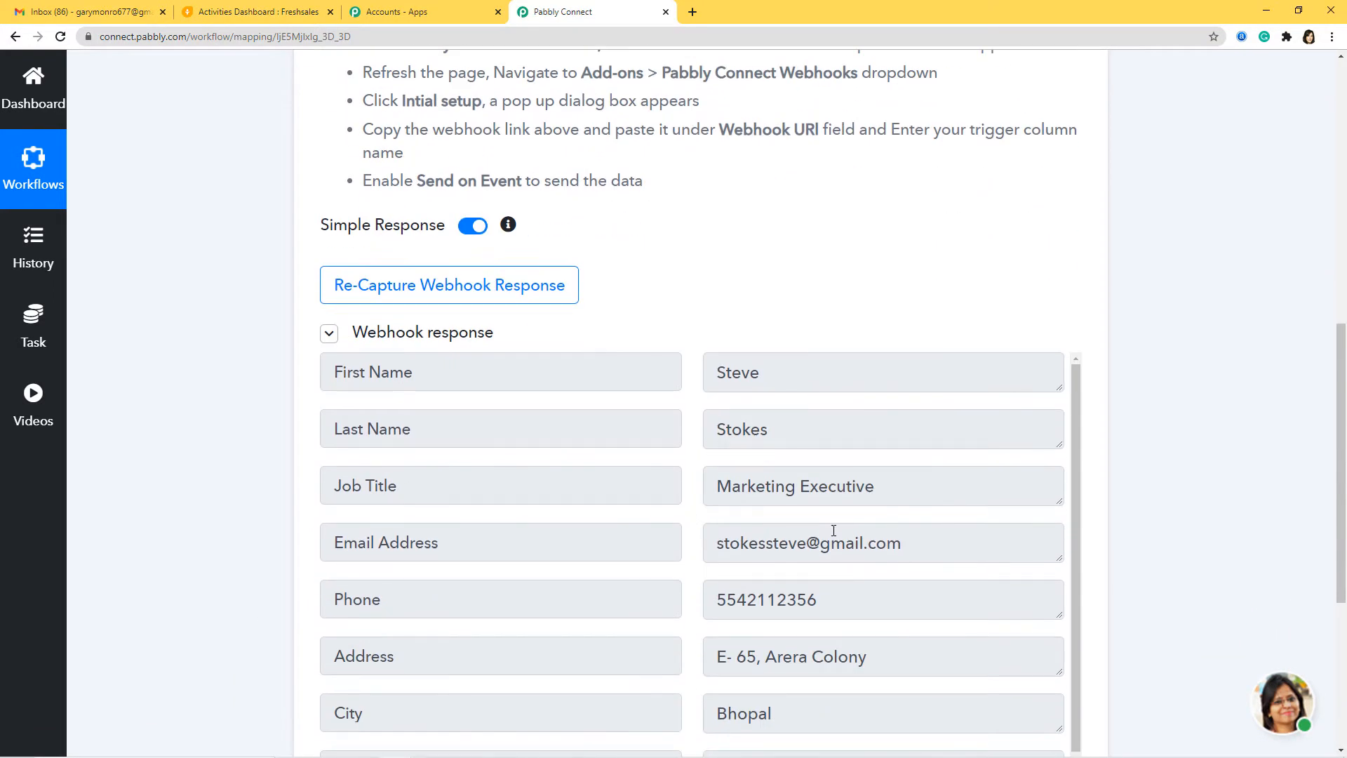
scroll(834, 531, "down", 5)
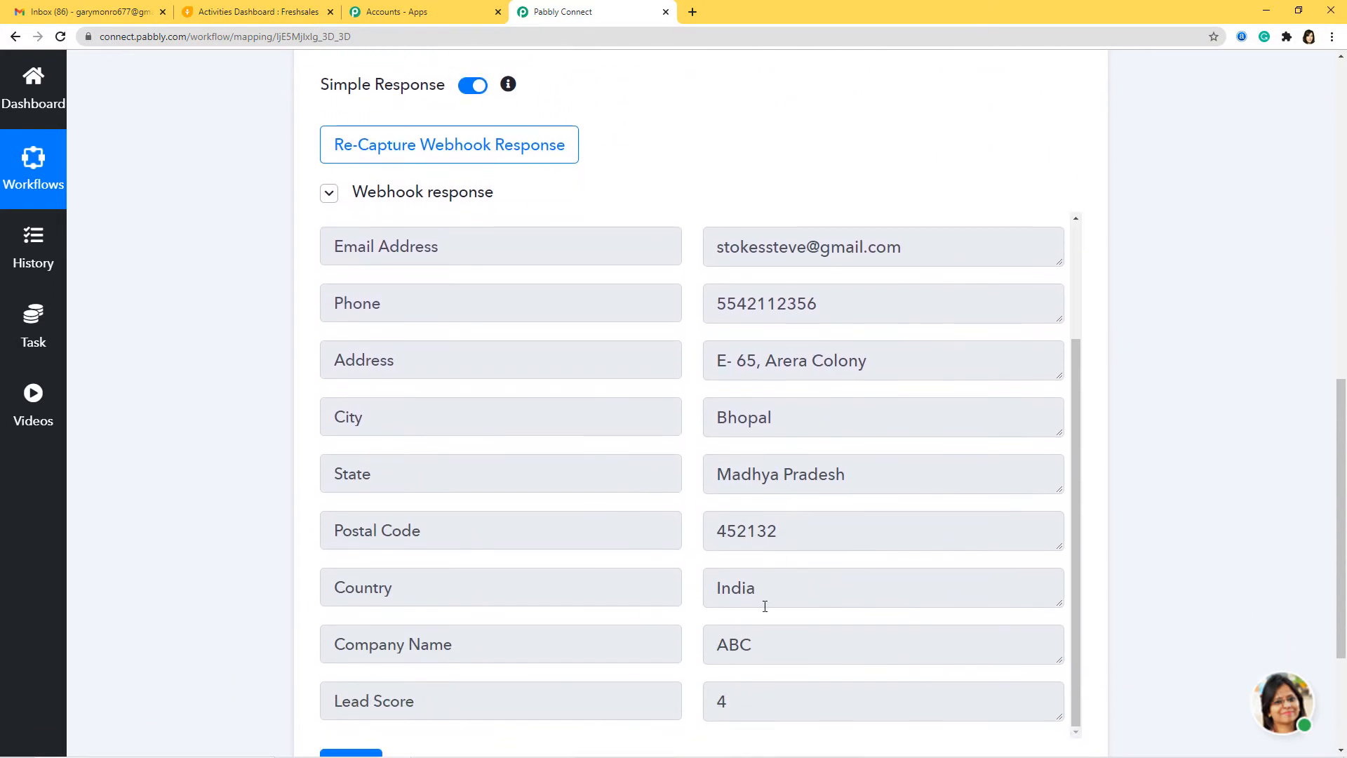
scroll(796, 471, "down", 3)
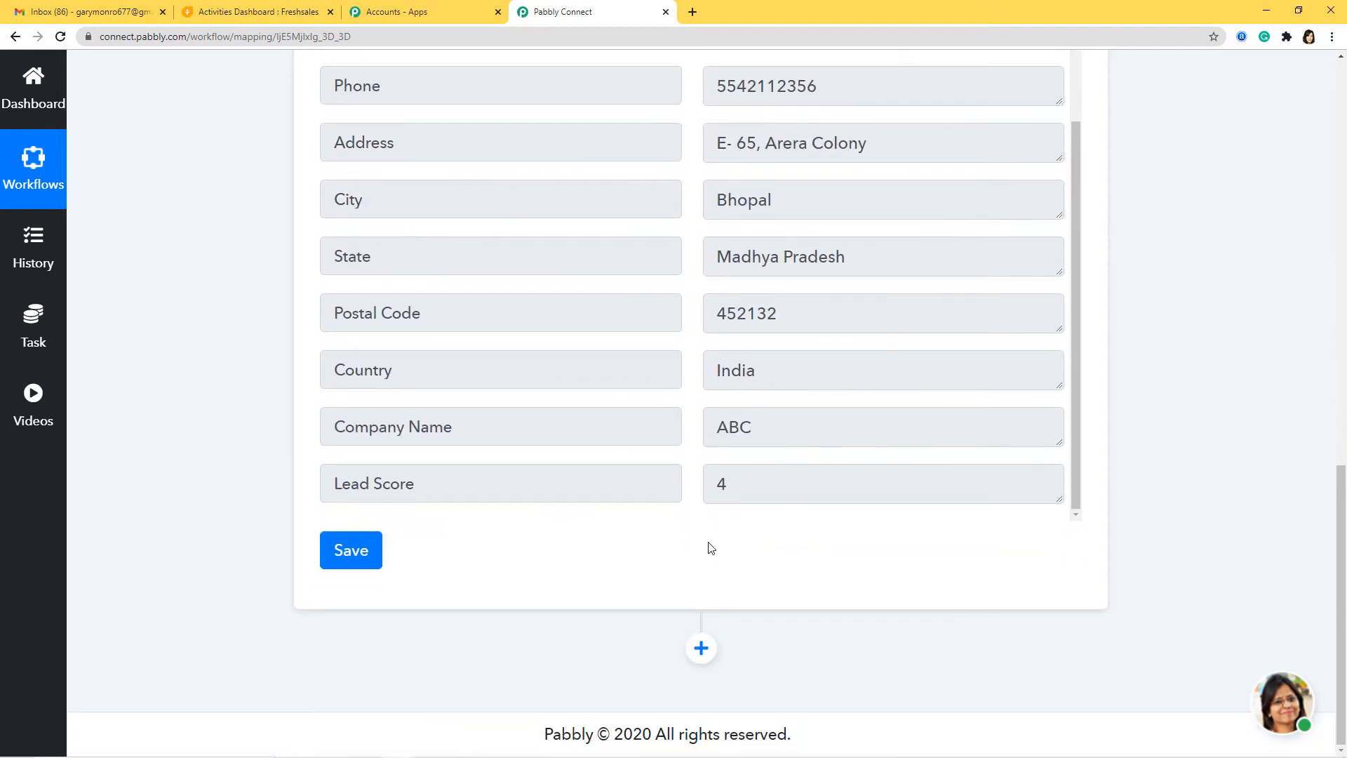
left_click(350, 557)
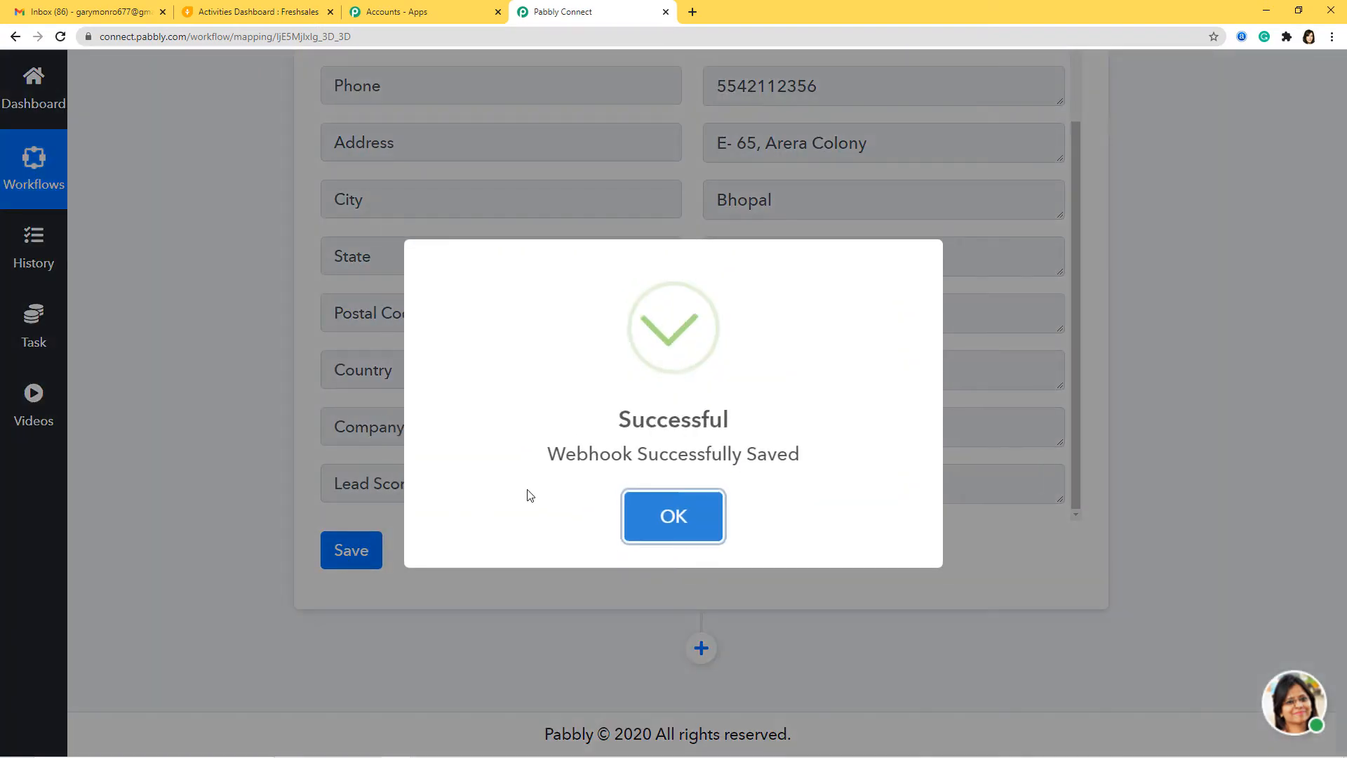
left_click(661, 520)
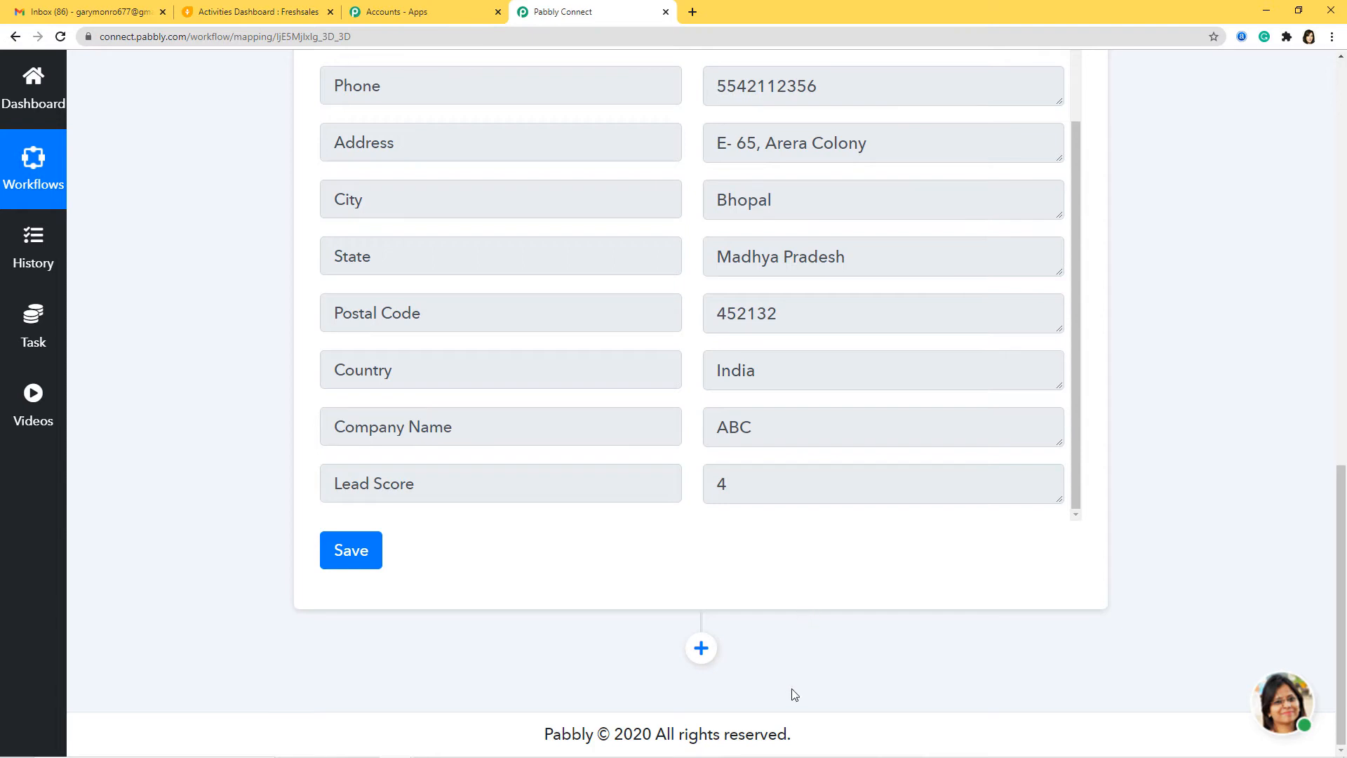
left_click(701, 649)
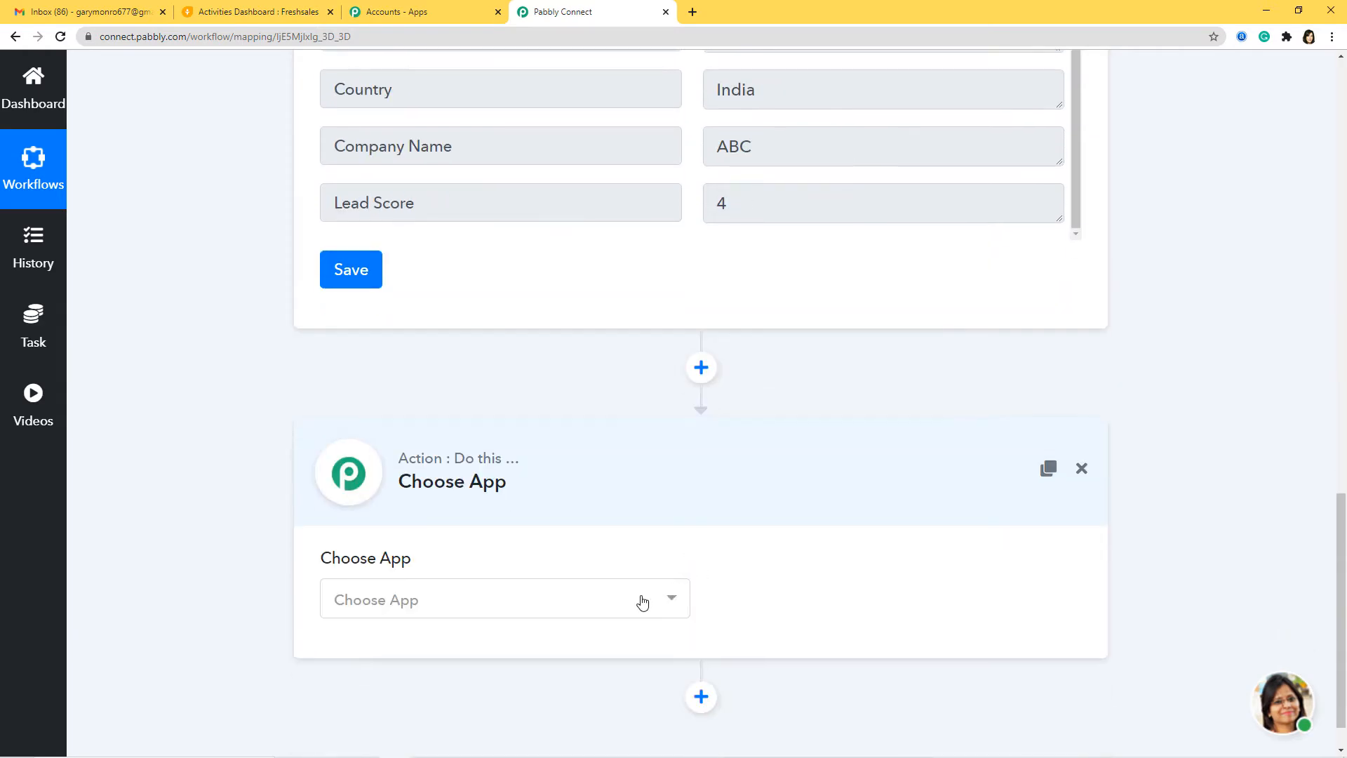
Add a Freshsales Create Lead action and begin connecting the Freshsales account.
left_click(642, 602)
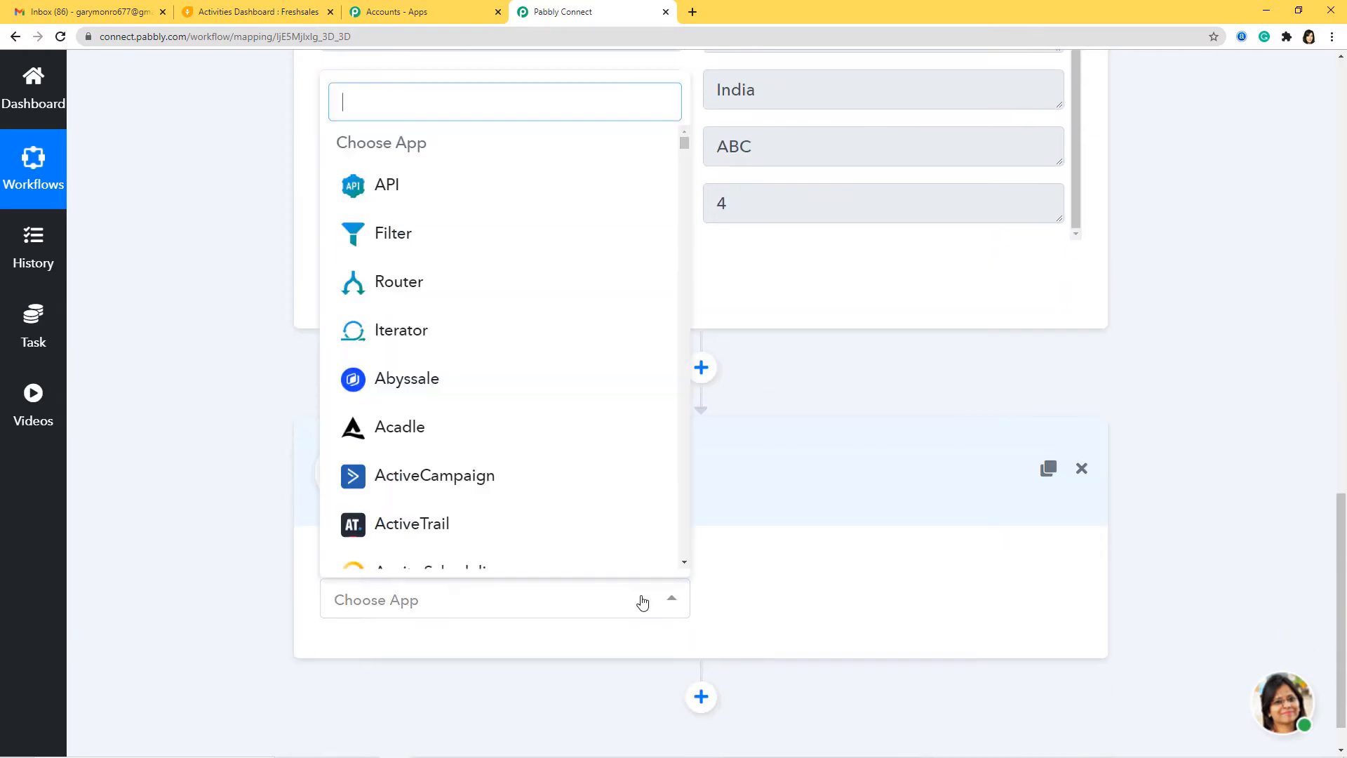
type("fresh")
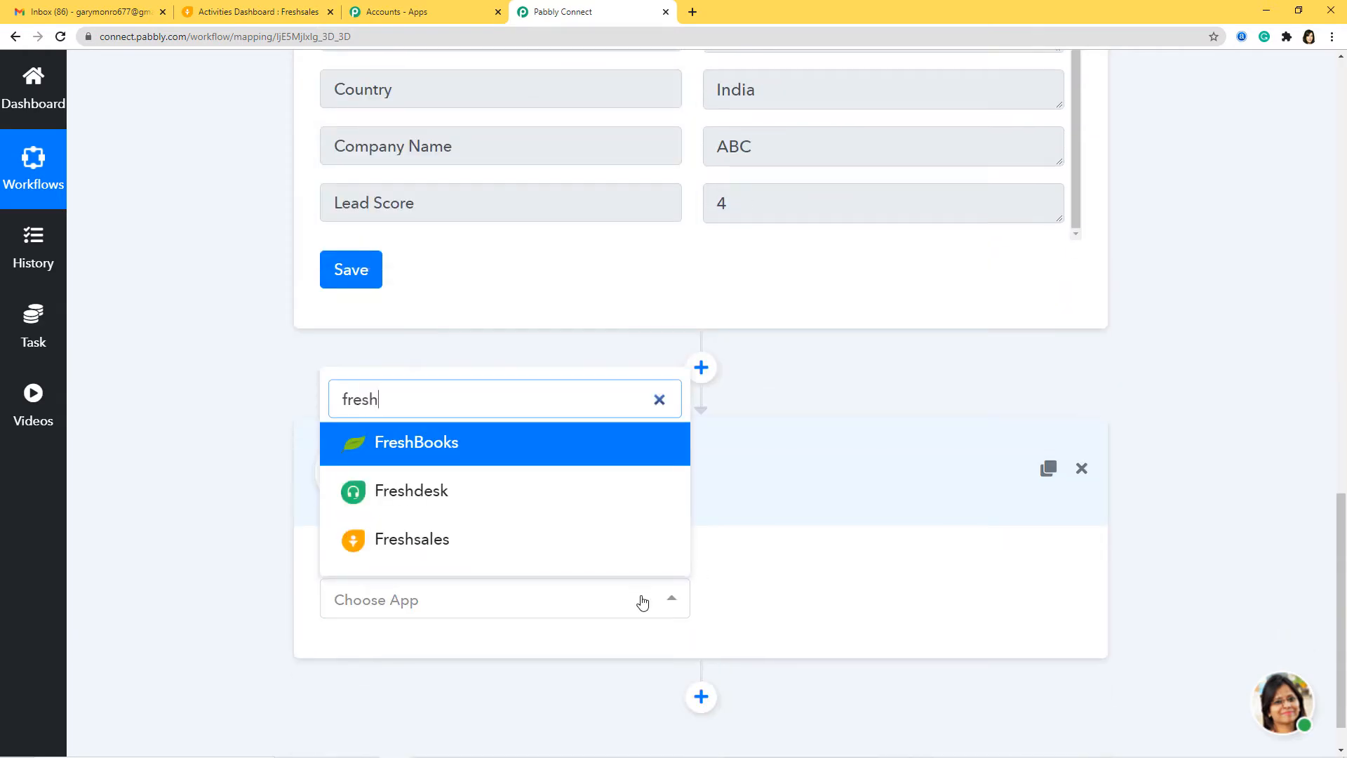
left_click(444, 541)
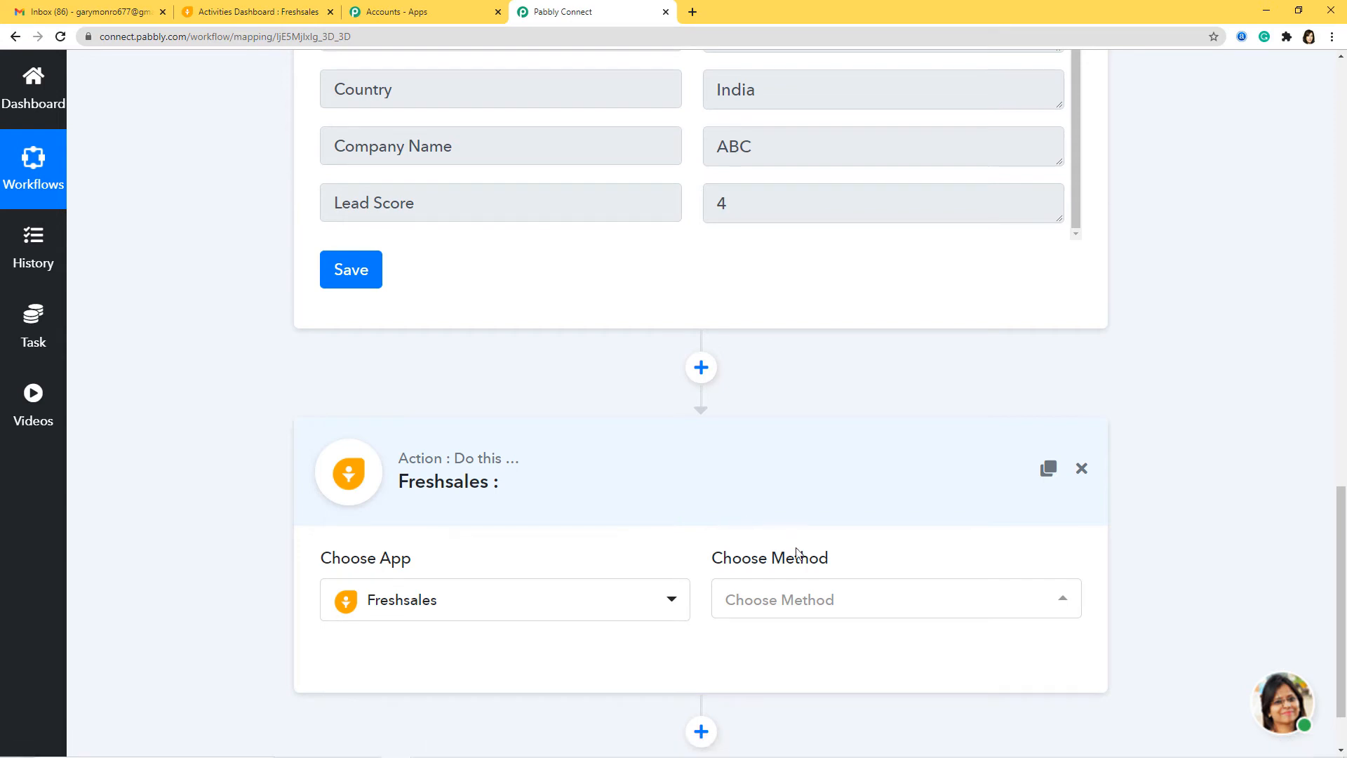
left_click(801, 604)
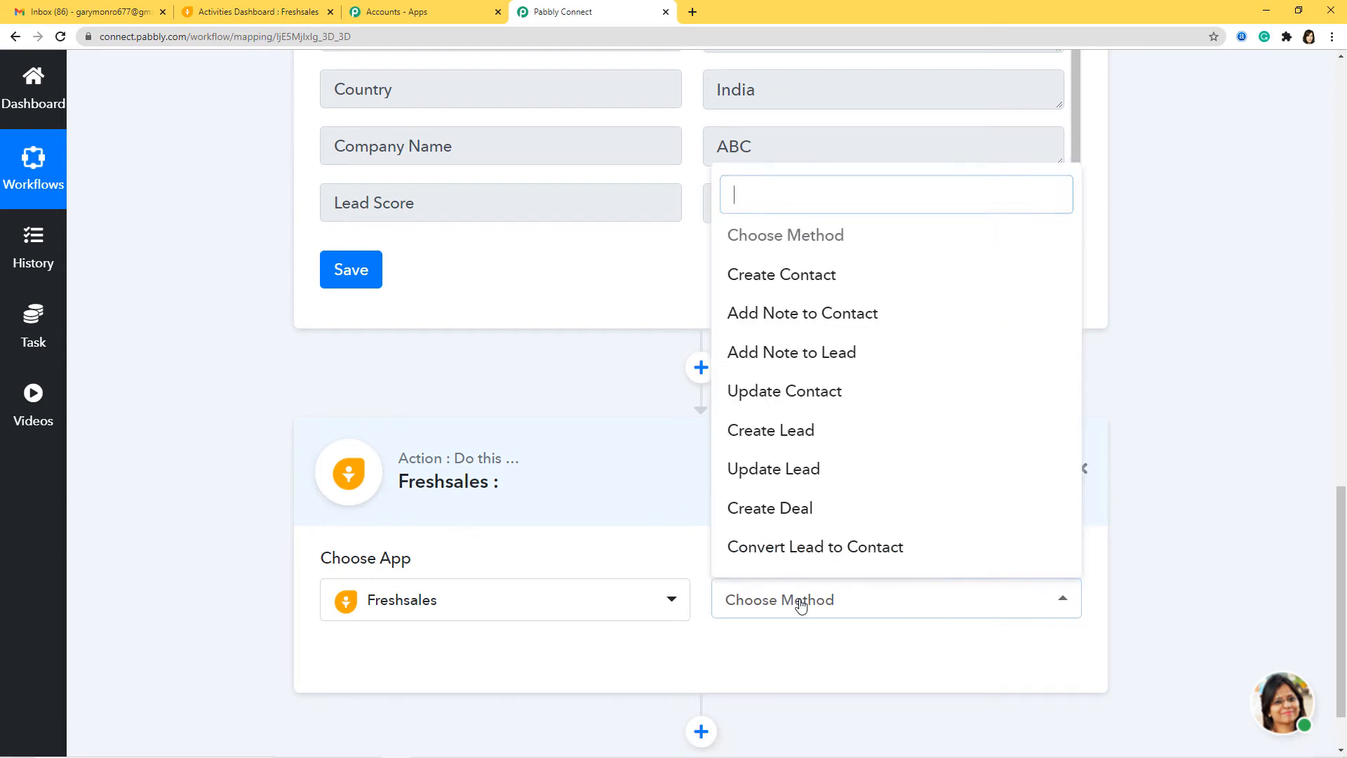
left_click(803, 437)
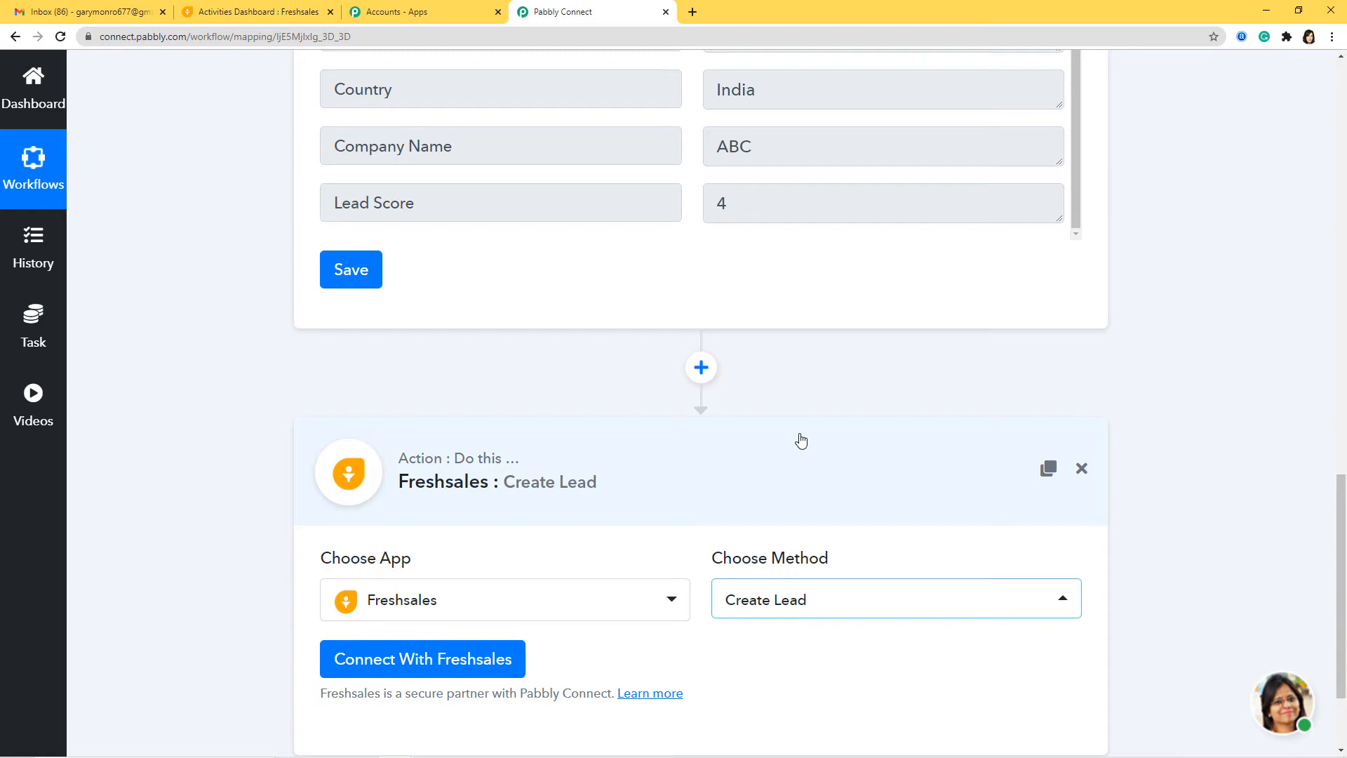
left_click(441, 661)
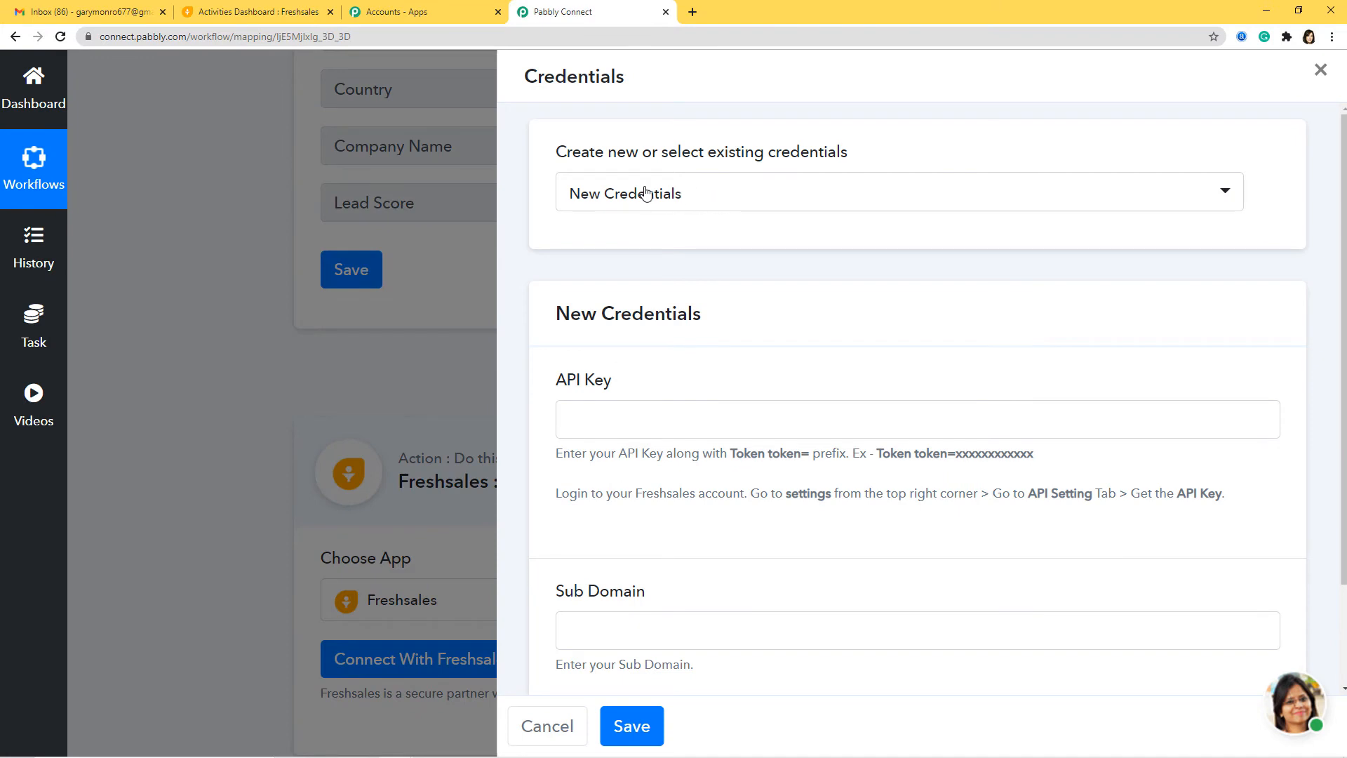
Copy the 'Token token=' prefix from the hint into the Freshsales API Key field.
left_click(590, 420)
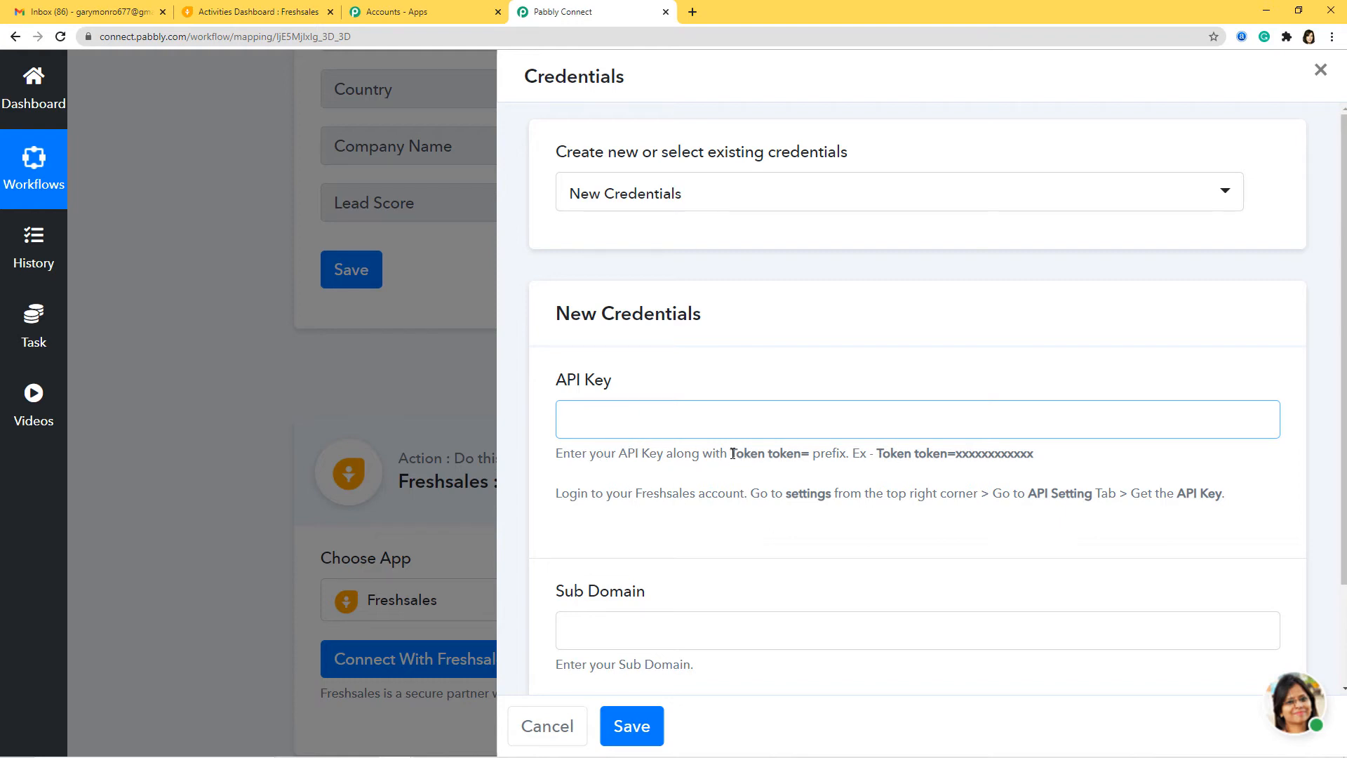
left_click_drag(732, 454, 813, 458)
key("ctrl+c")
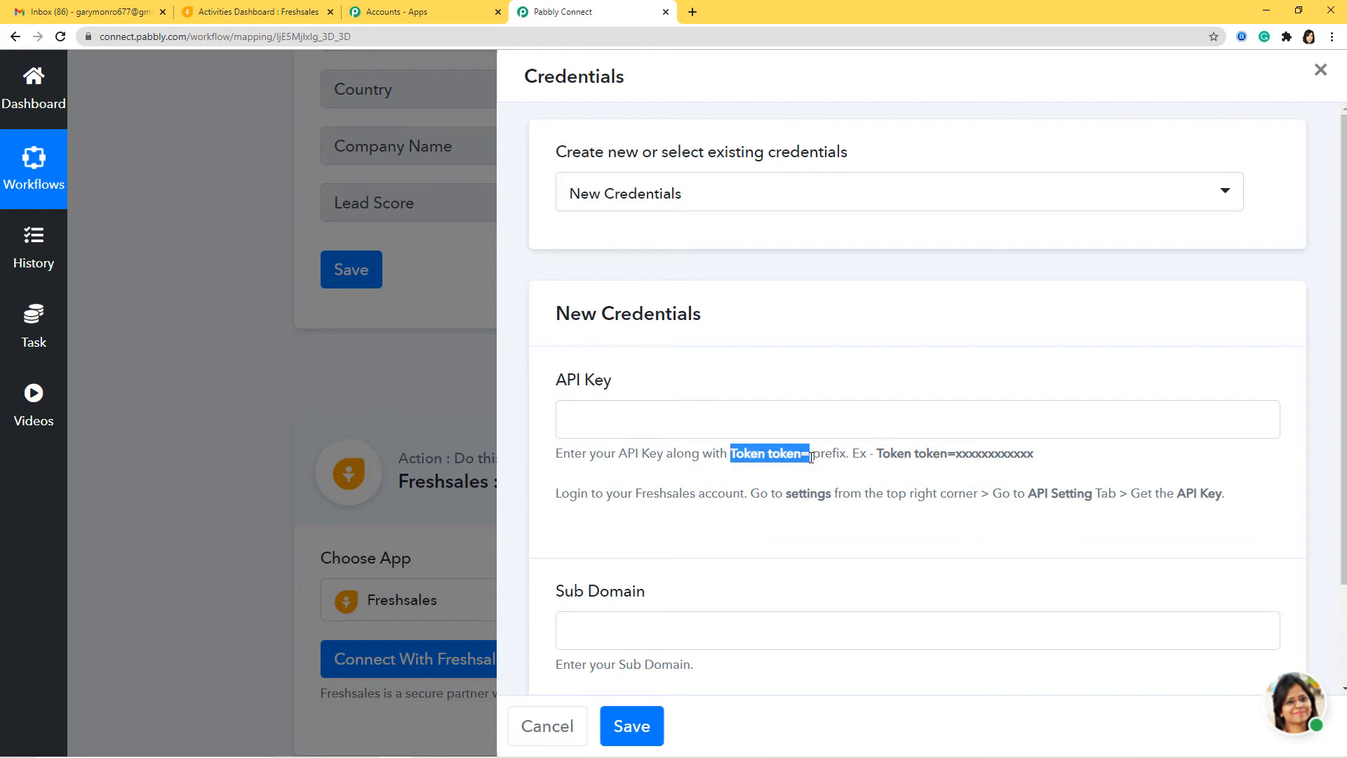
left_click(766, 428)
key("ctrl+v")
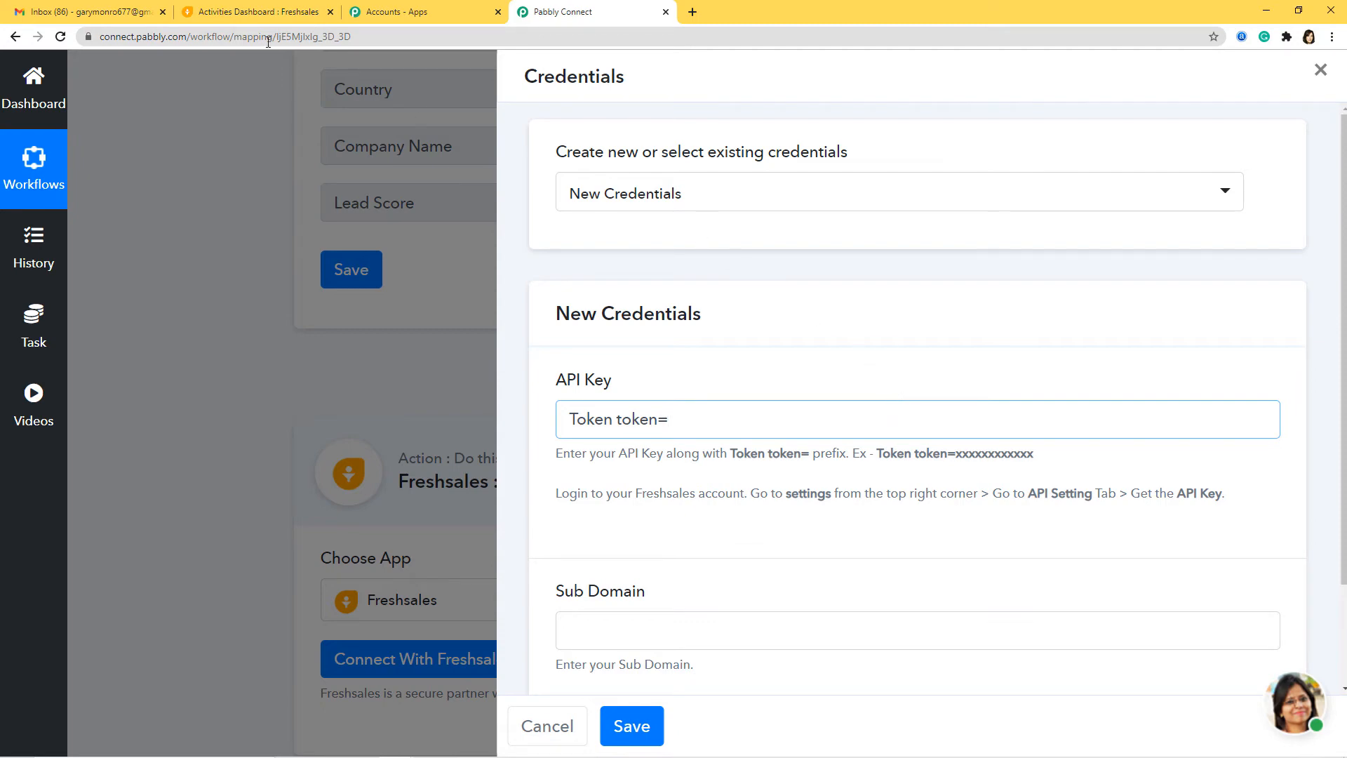
left_click(258, 12)
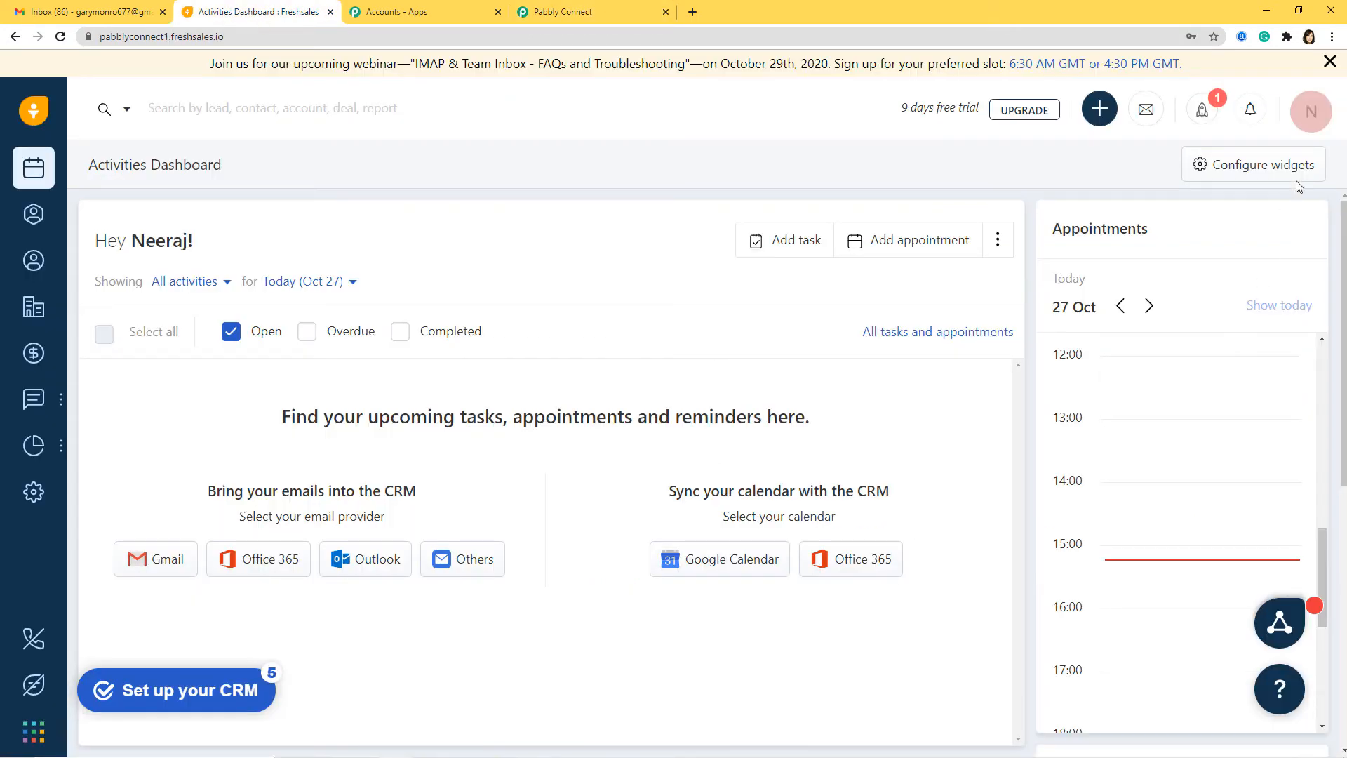
Open Freshsales API Settings and pass the reCAPTCHA to reveal the account's API key.
left_click(1311, 115)
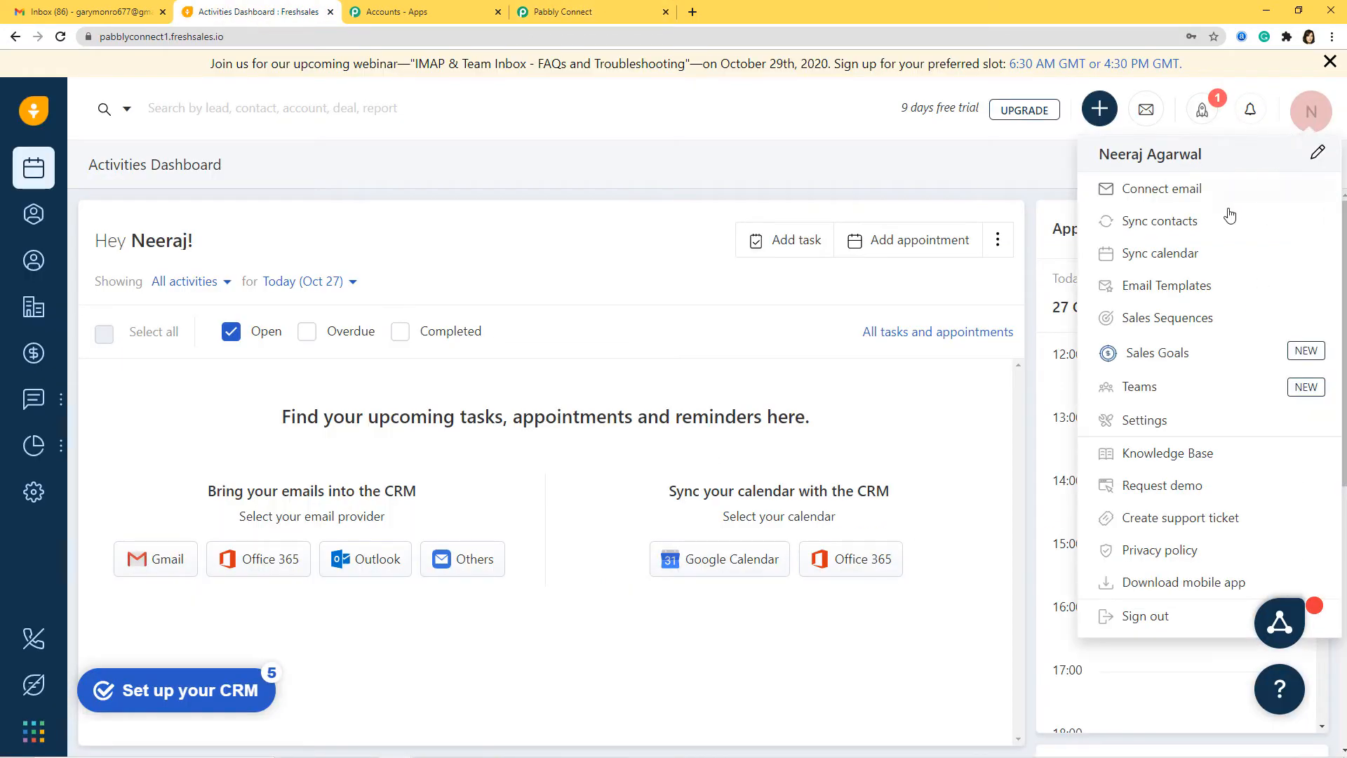
left_click(1152, 420)
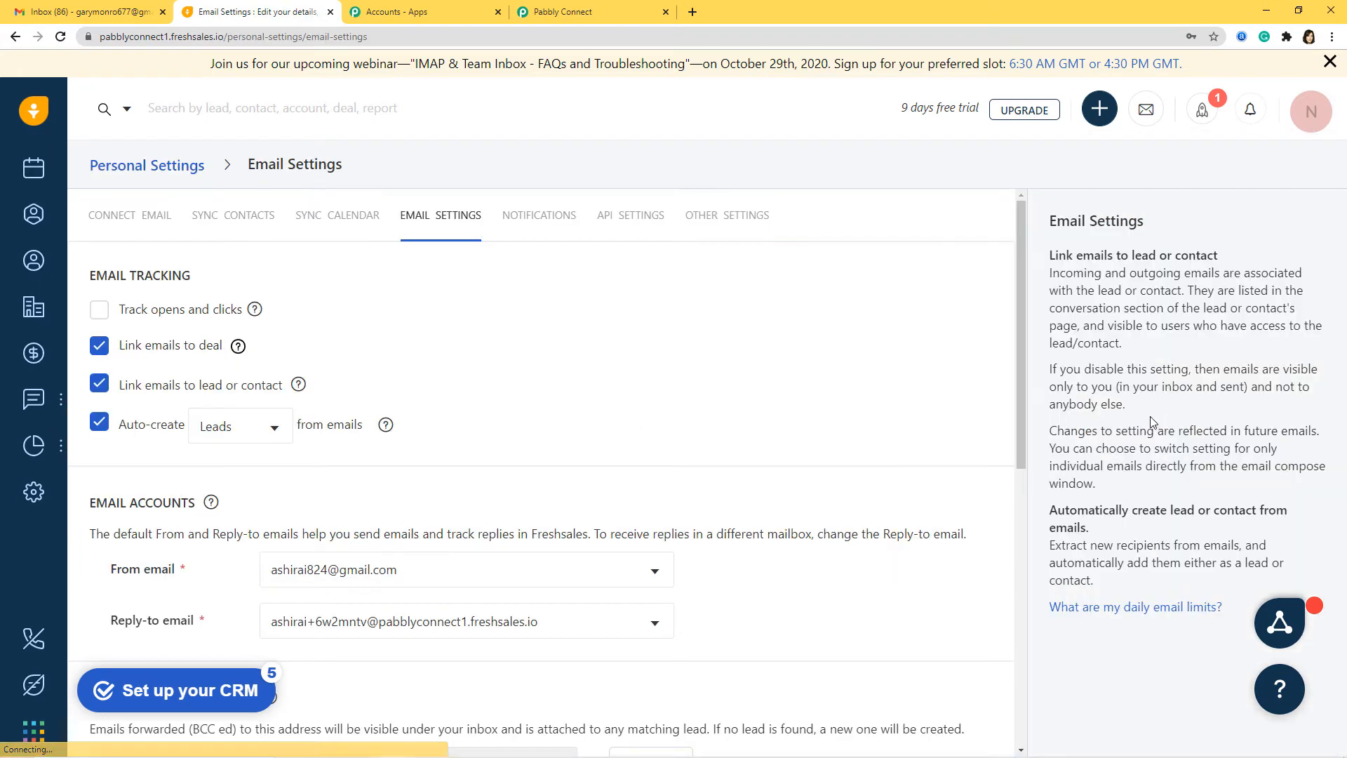
left_click(630, 222)
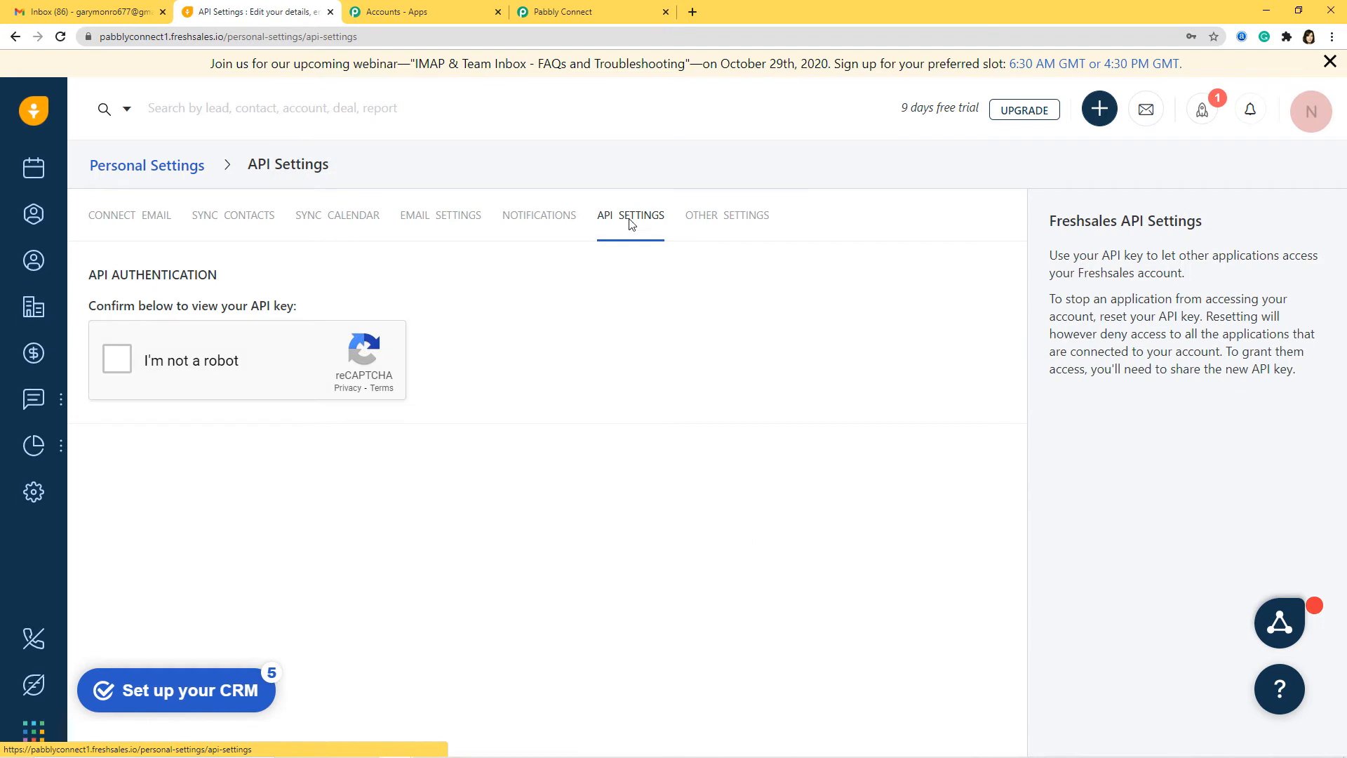
left_click(117, 359)
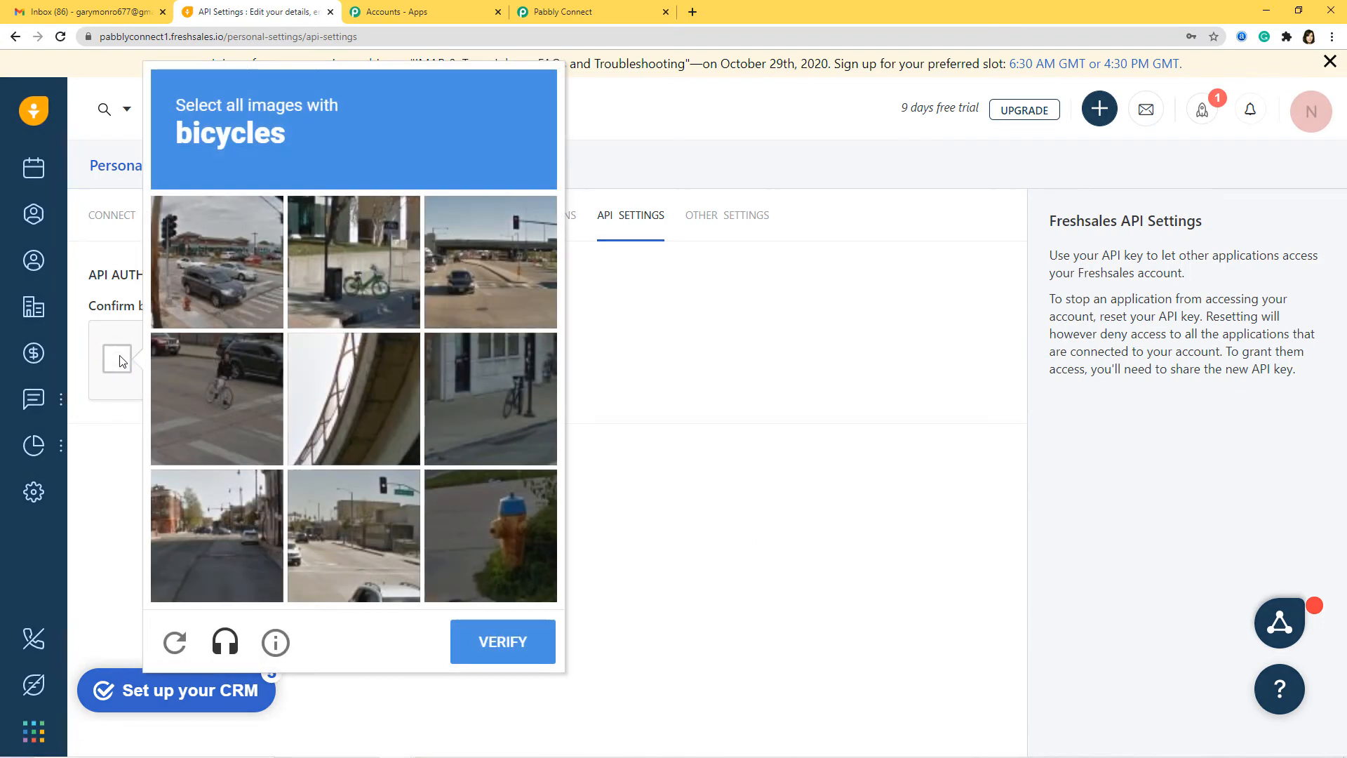
left_click(315, 301)
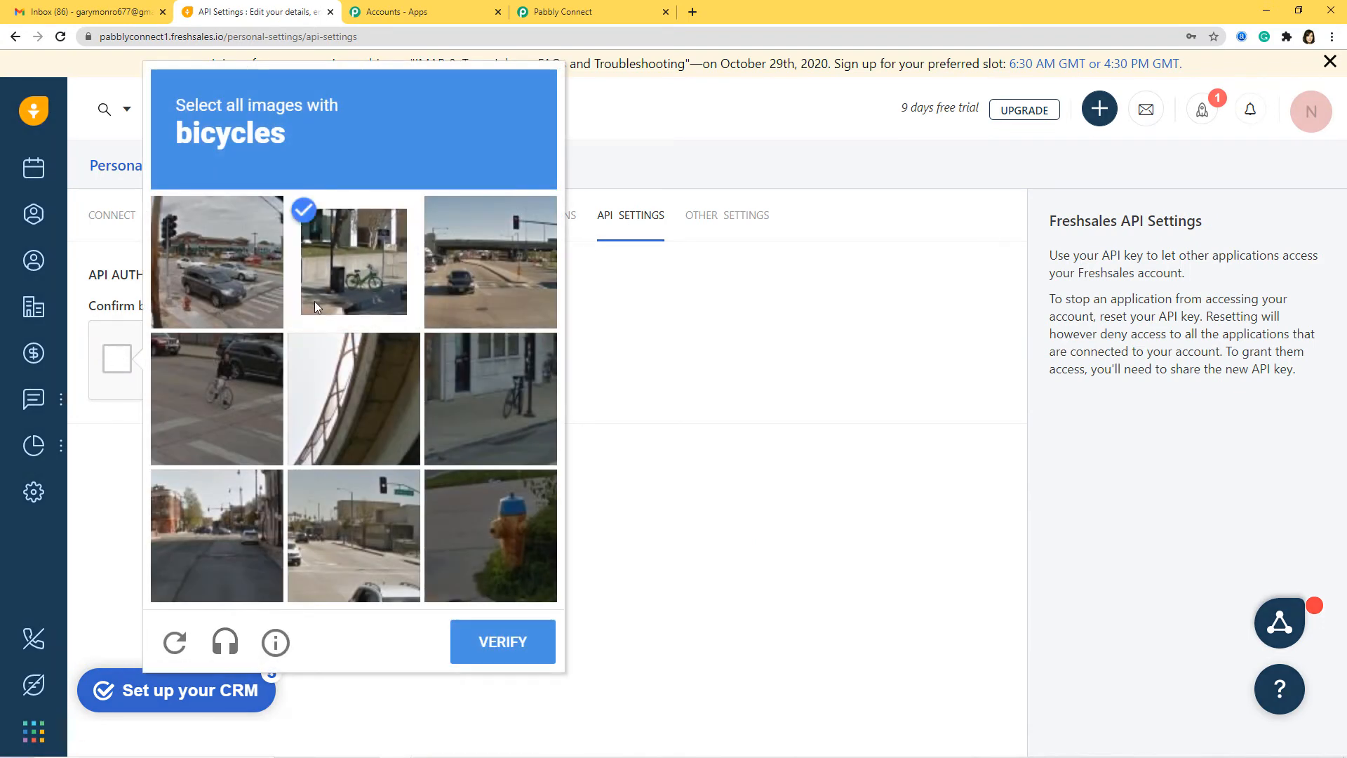
left_click(217, 404)
left_click(490, 428)
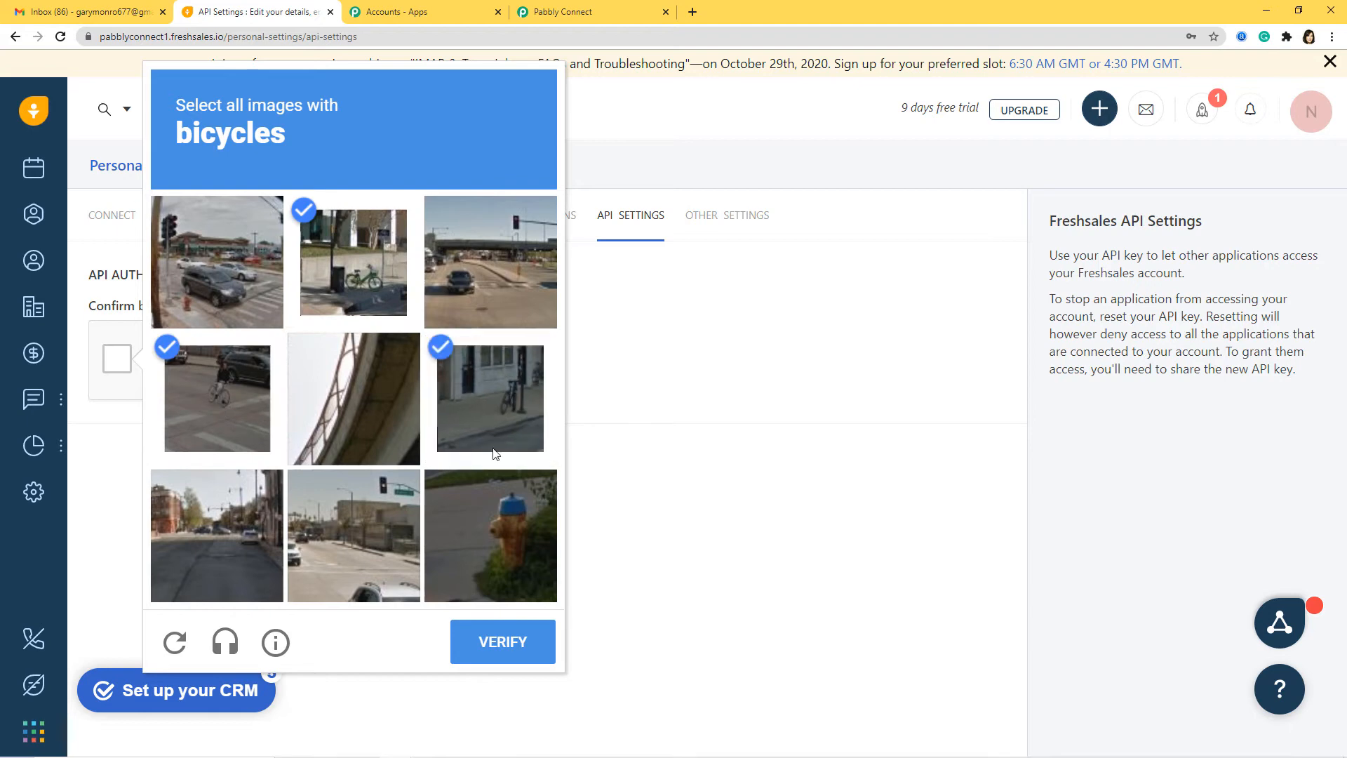
left_click(525, 652)
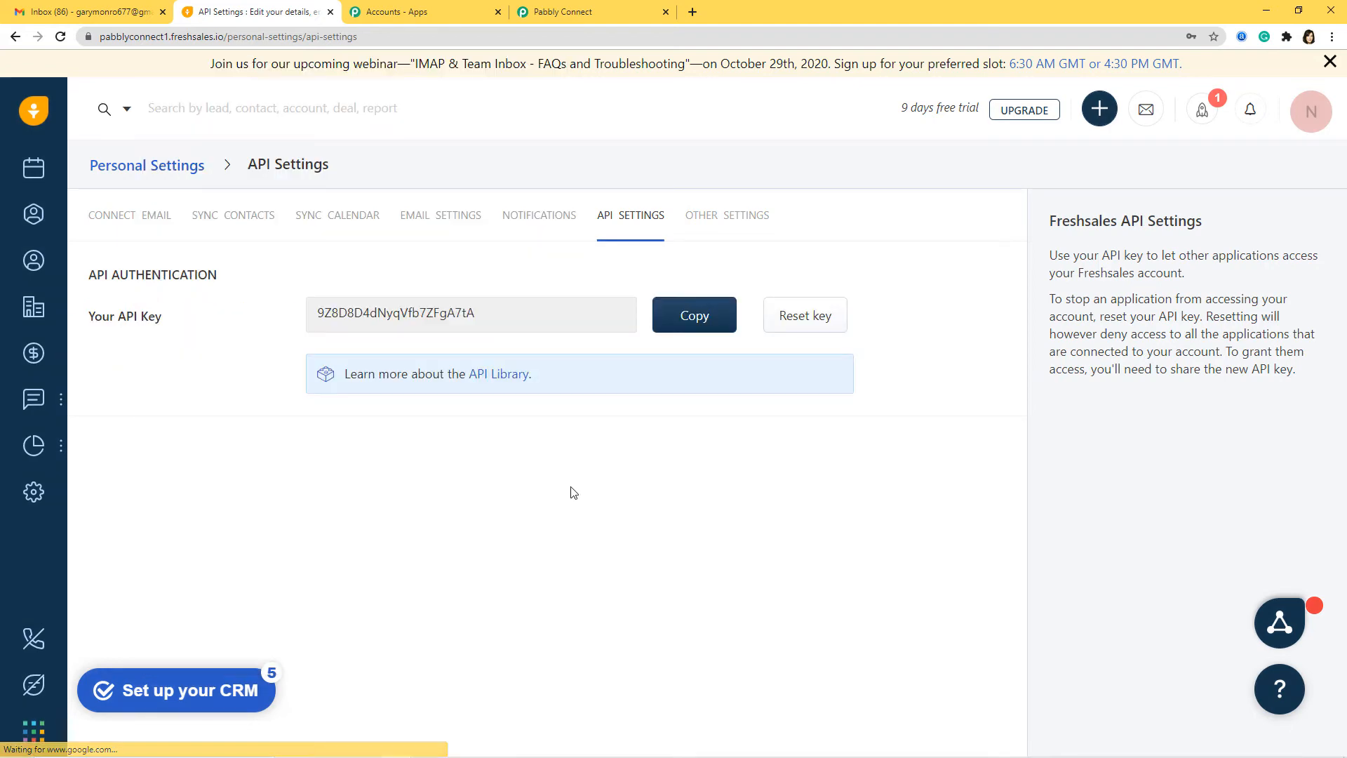
Copy the Freshsales API key and paste it after Token token= in Pabbly's API Key field.
left_click(660, 327)
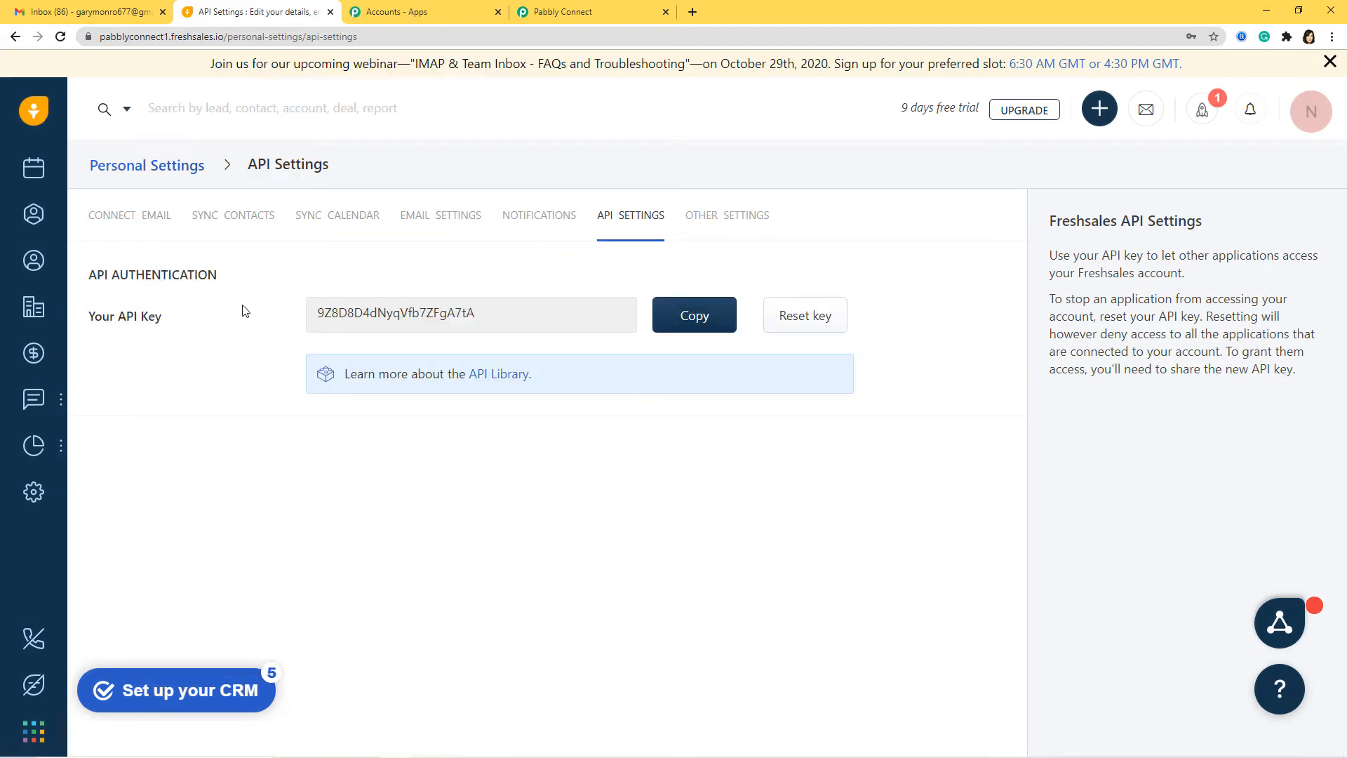
left_click(691, 322)
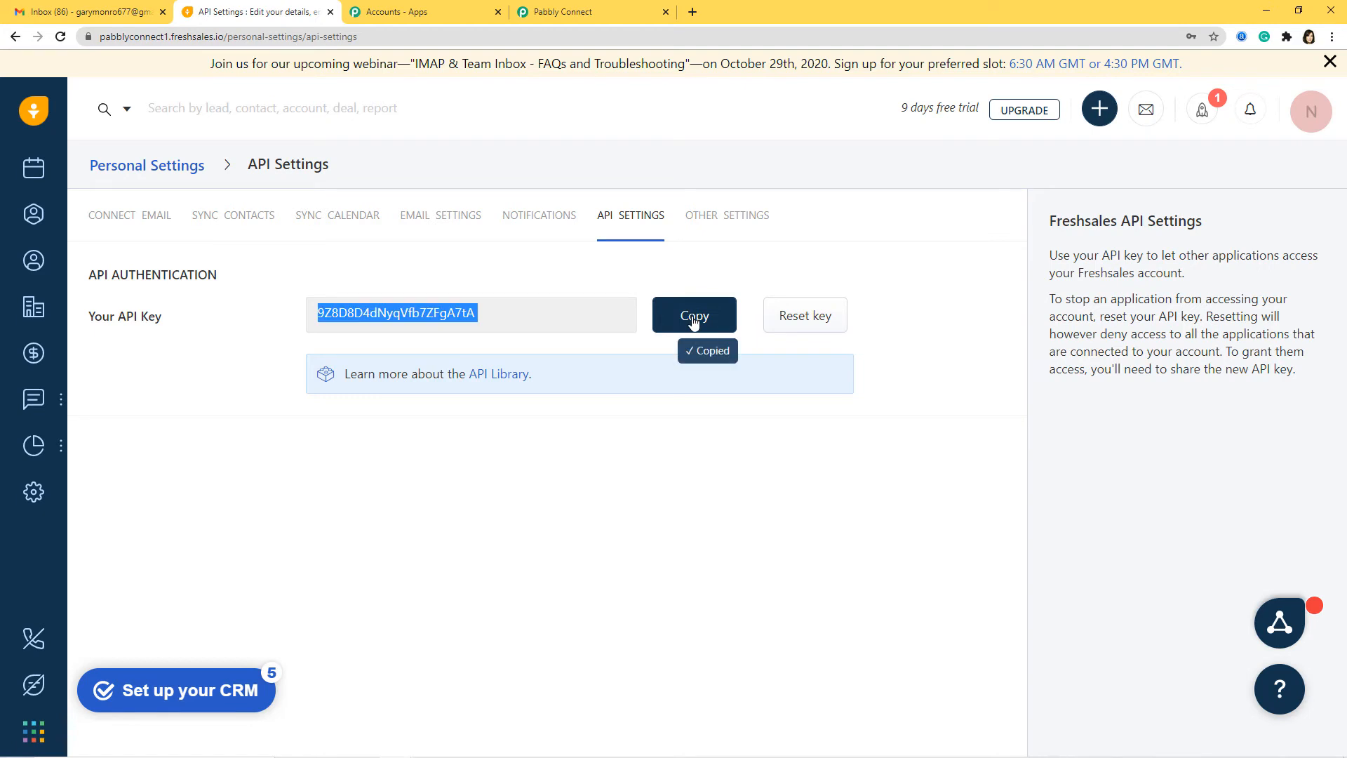
left_click(587, 12)
key("ctrl+v")
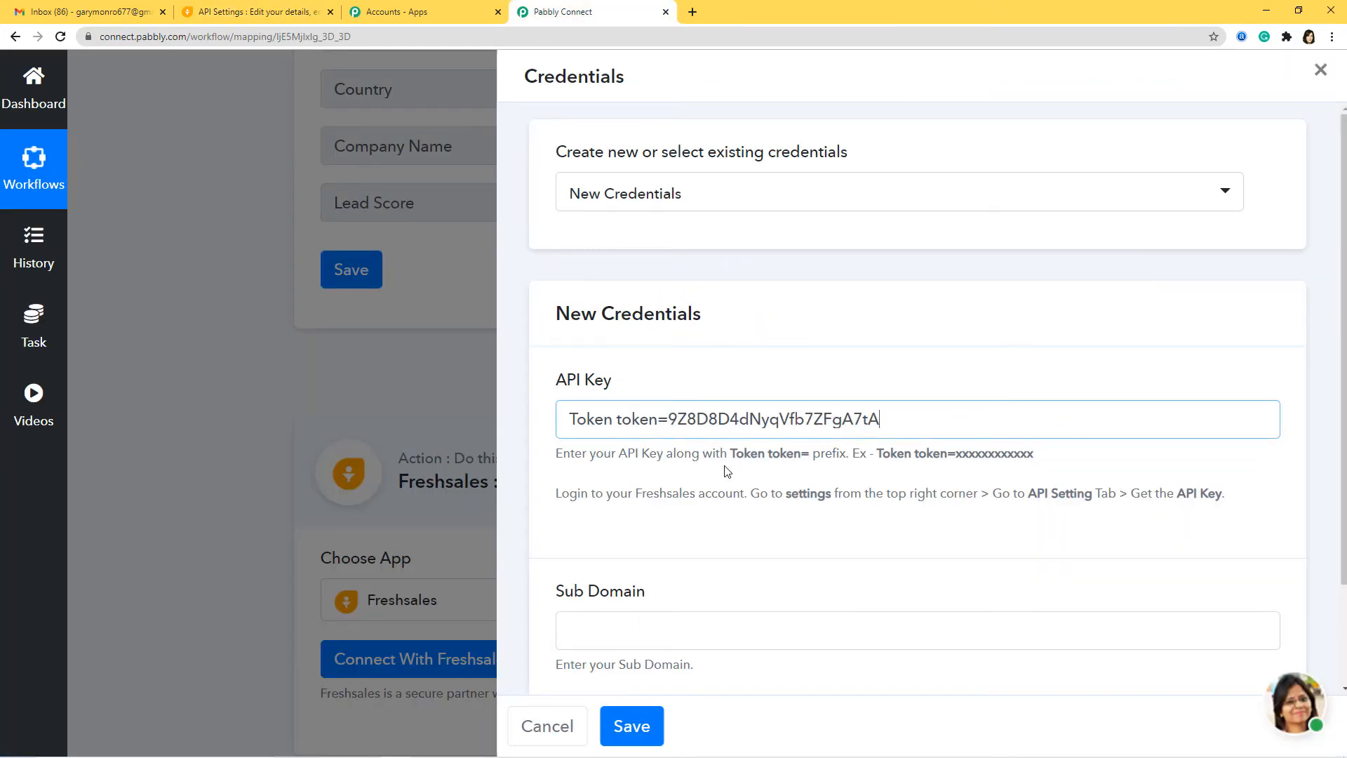
Copy the sub domain from the Freshsales address into Sub Domain and save the credential.
scroll(714, 476, "down", 2)
left_click(591, 508)
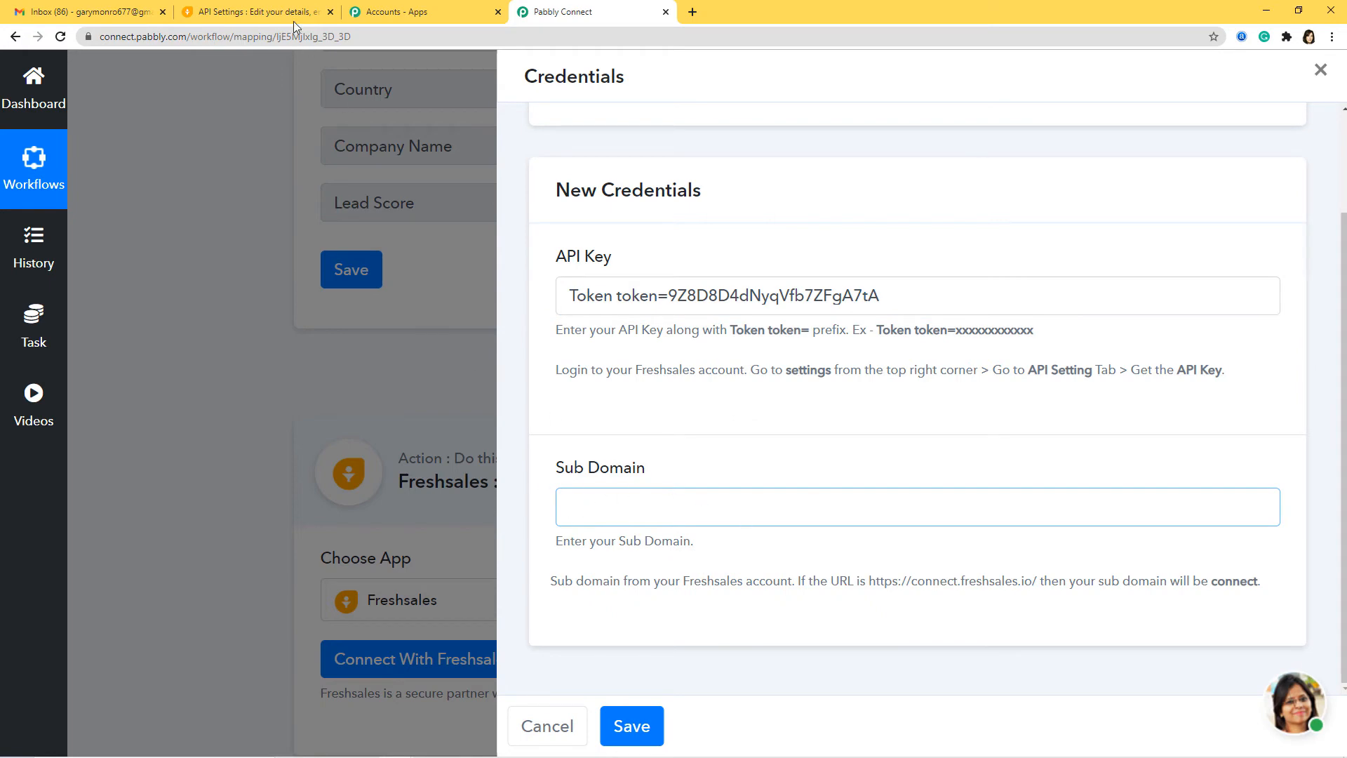
left_click(259, 15)
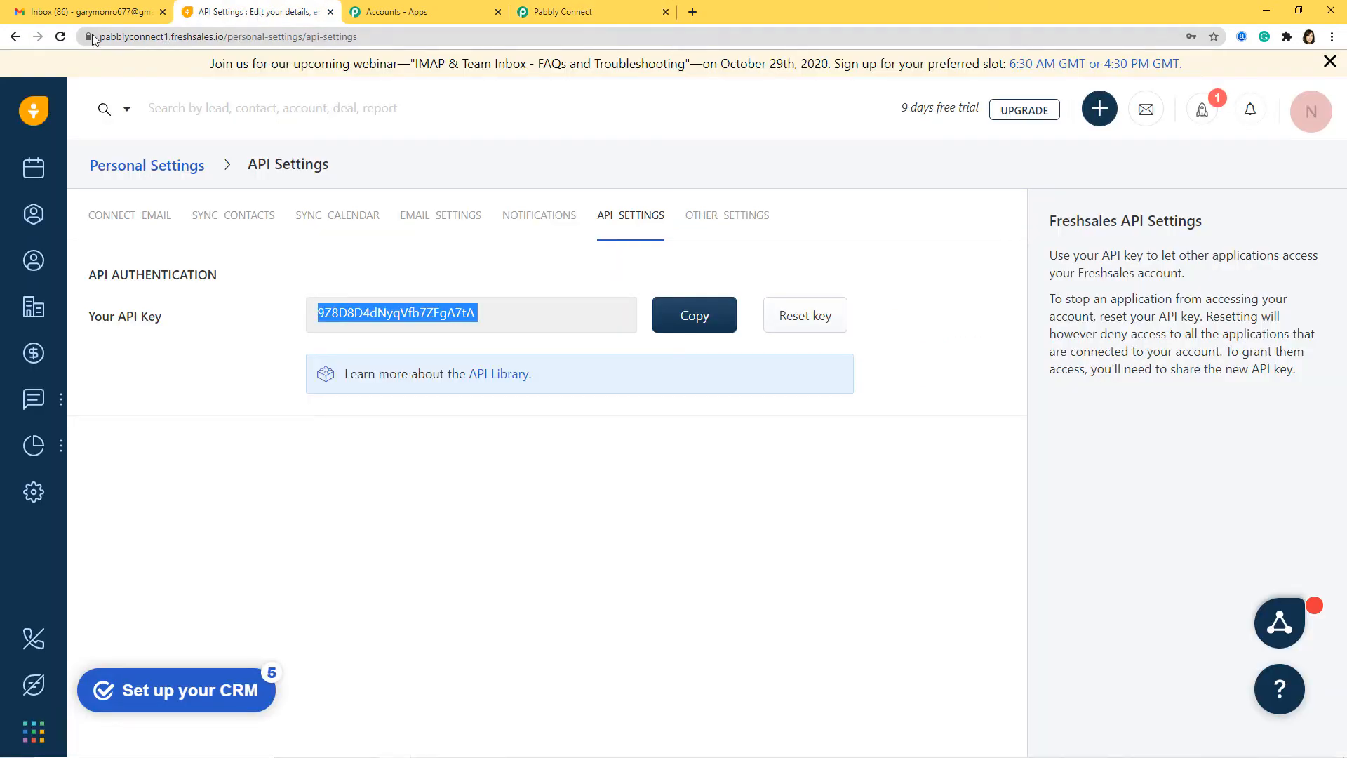
left_click_drag(100, 34, 170, 36)
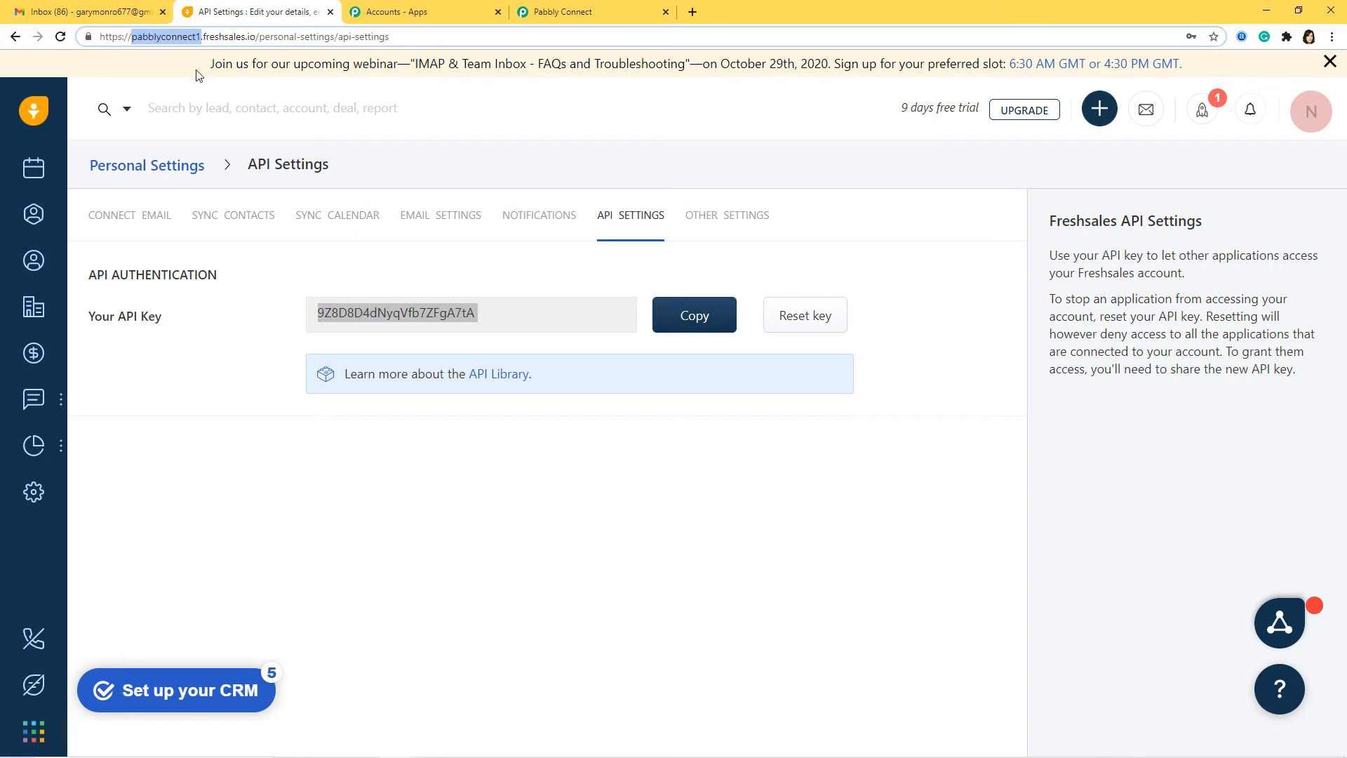
left_click(562, 12)
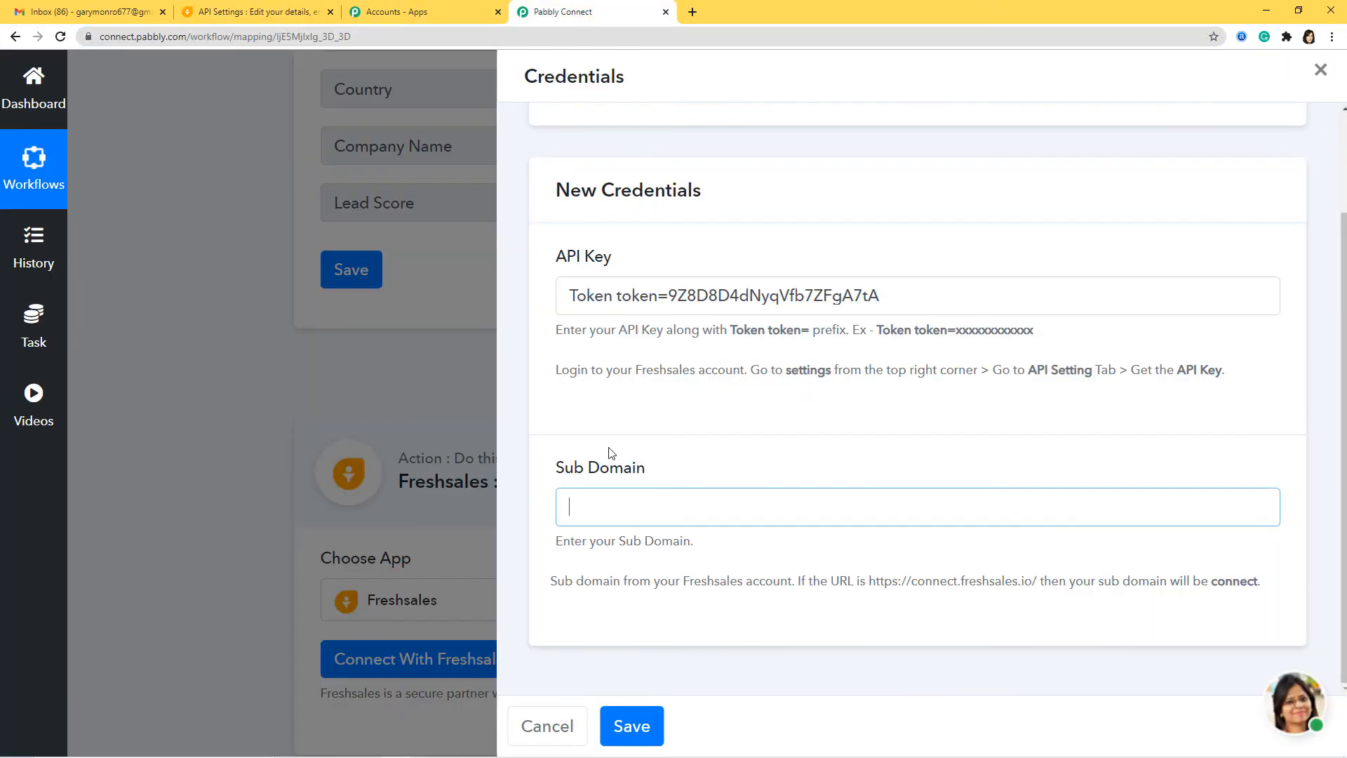
key("ctrl+v")
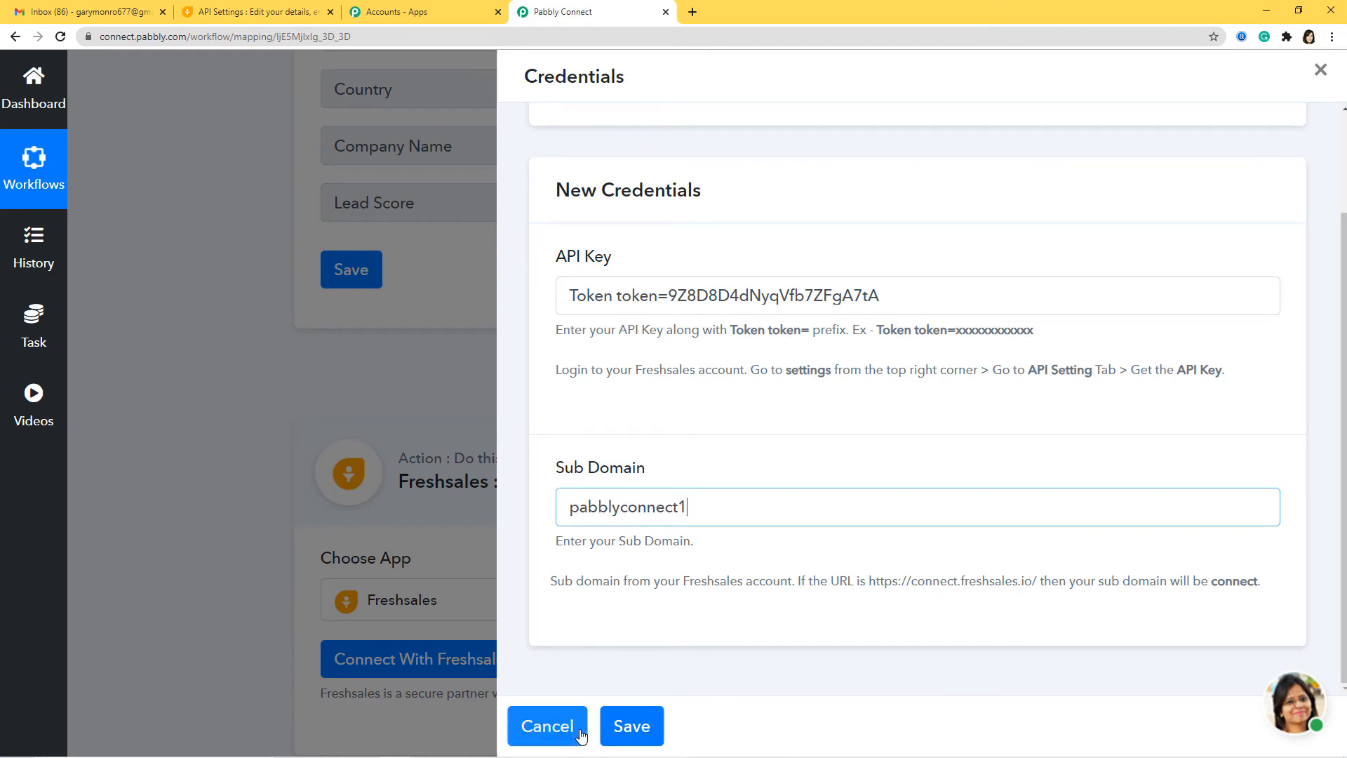
left_click(632, 727)
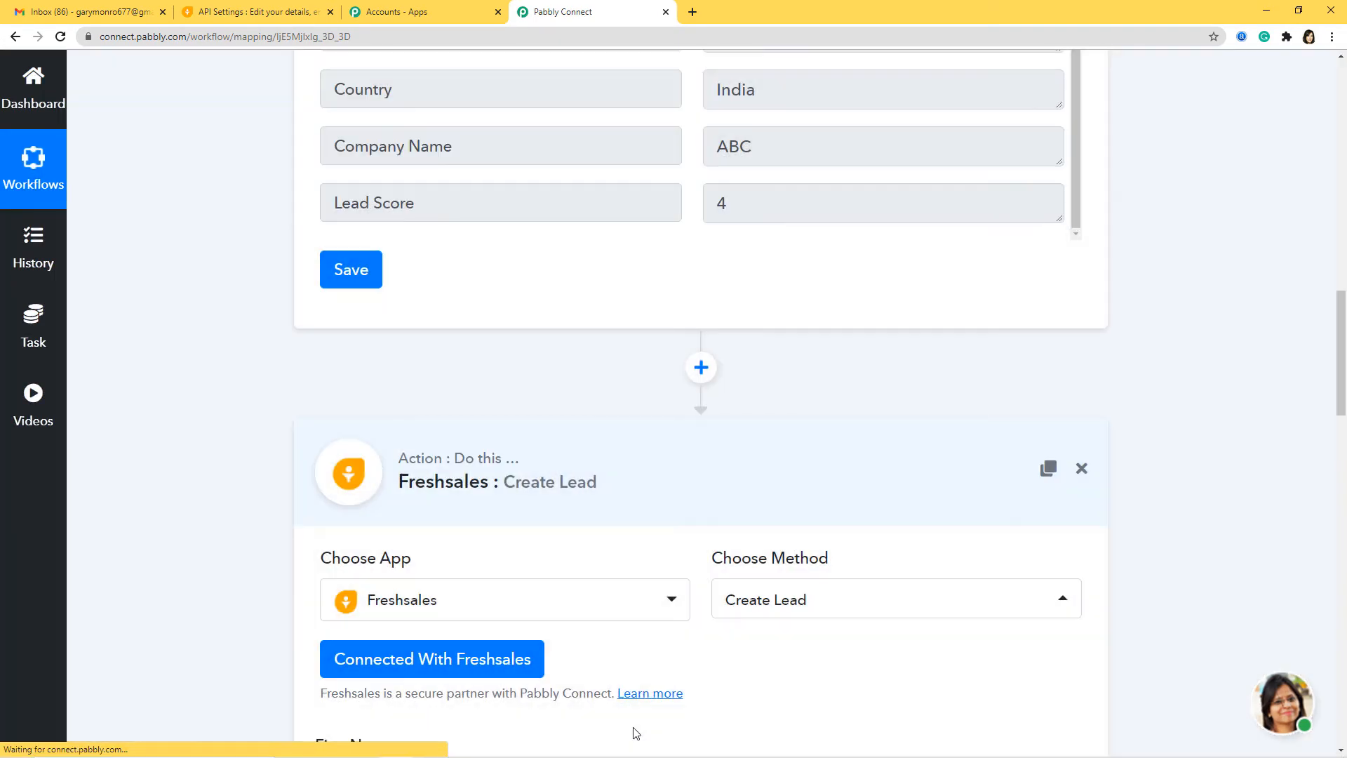
scroll(650, 673, "down", 5)
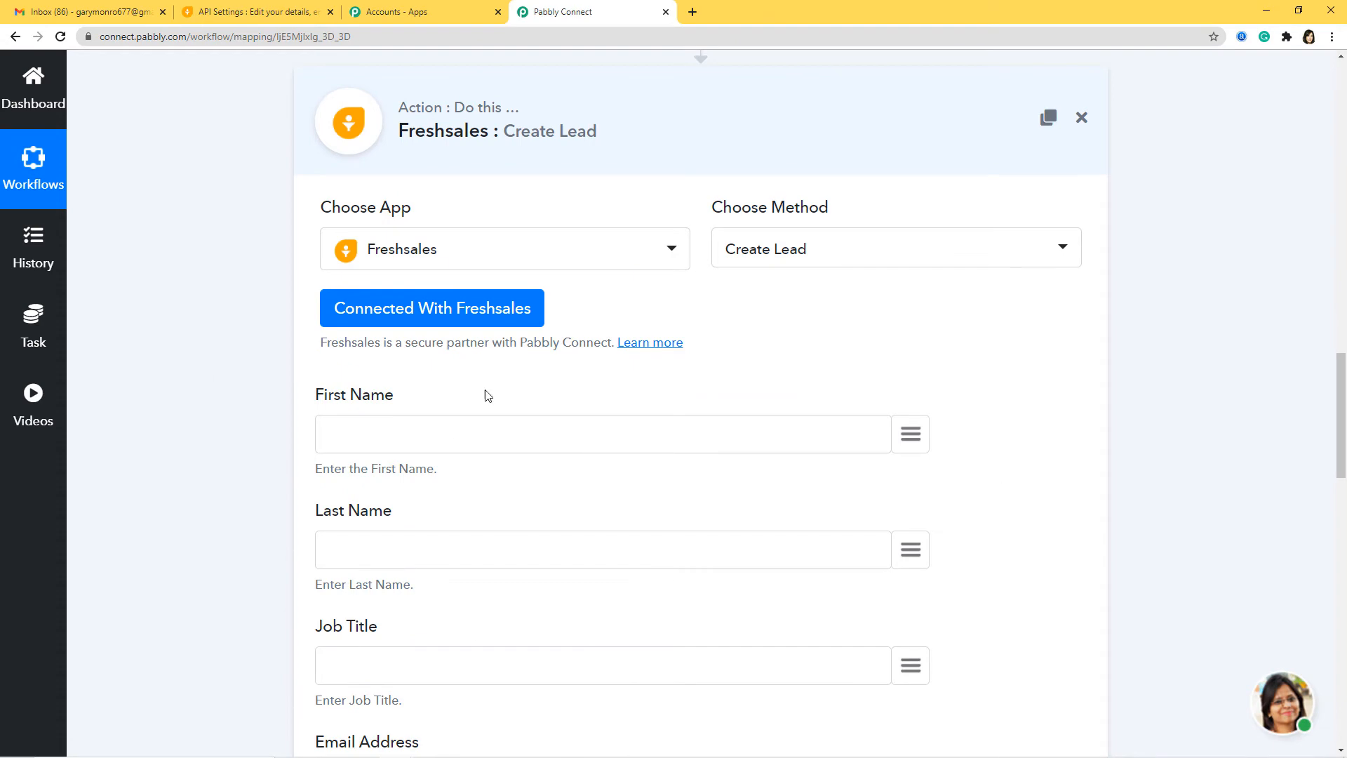
Map the sheet's First Name, Last Name and Job Title into the matching lead fields.
scroll(463, 646, "down", 3)
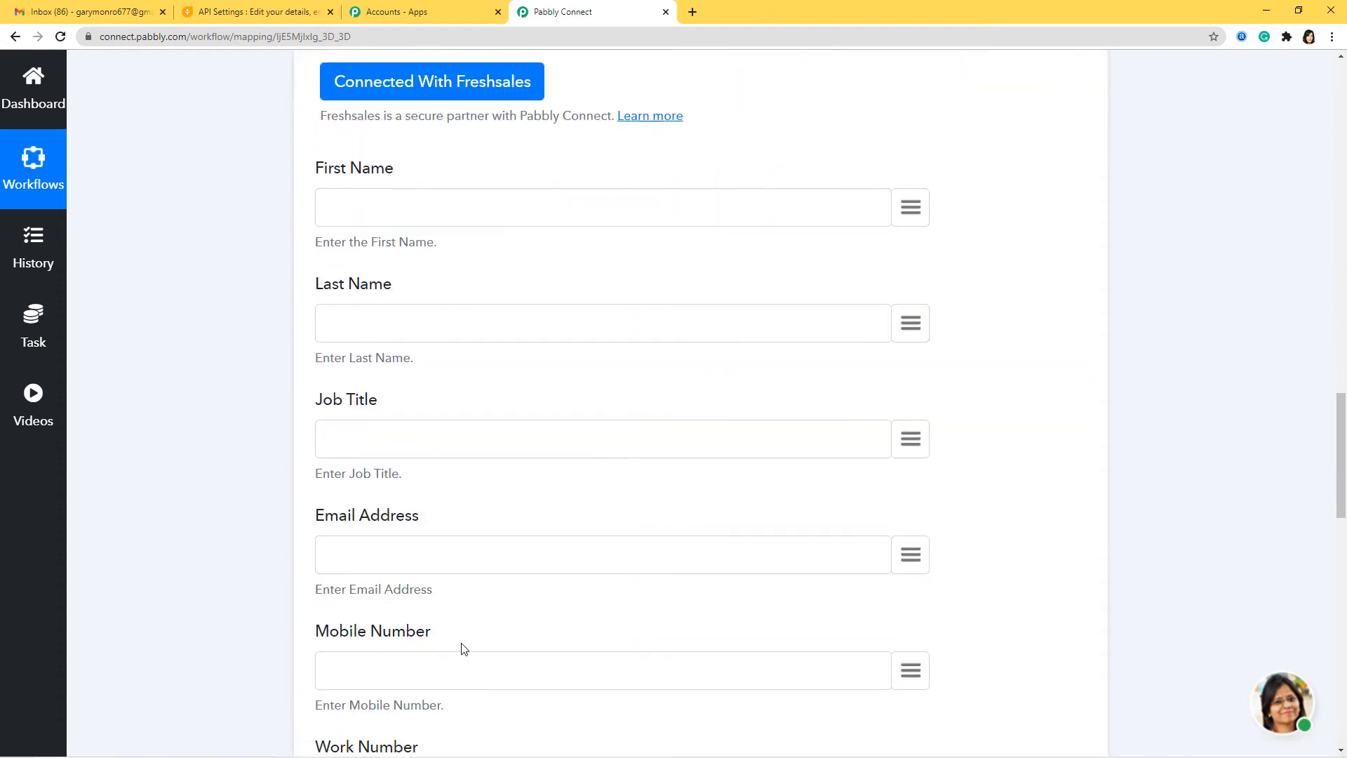
scroll(463, 648, "down", 4)
scroll(461, 646, "down", 3)
scroll(463, 646, "up", 10)
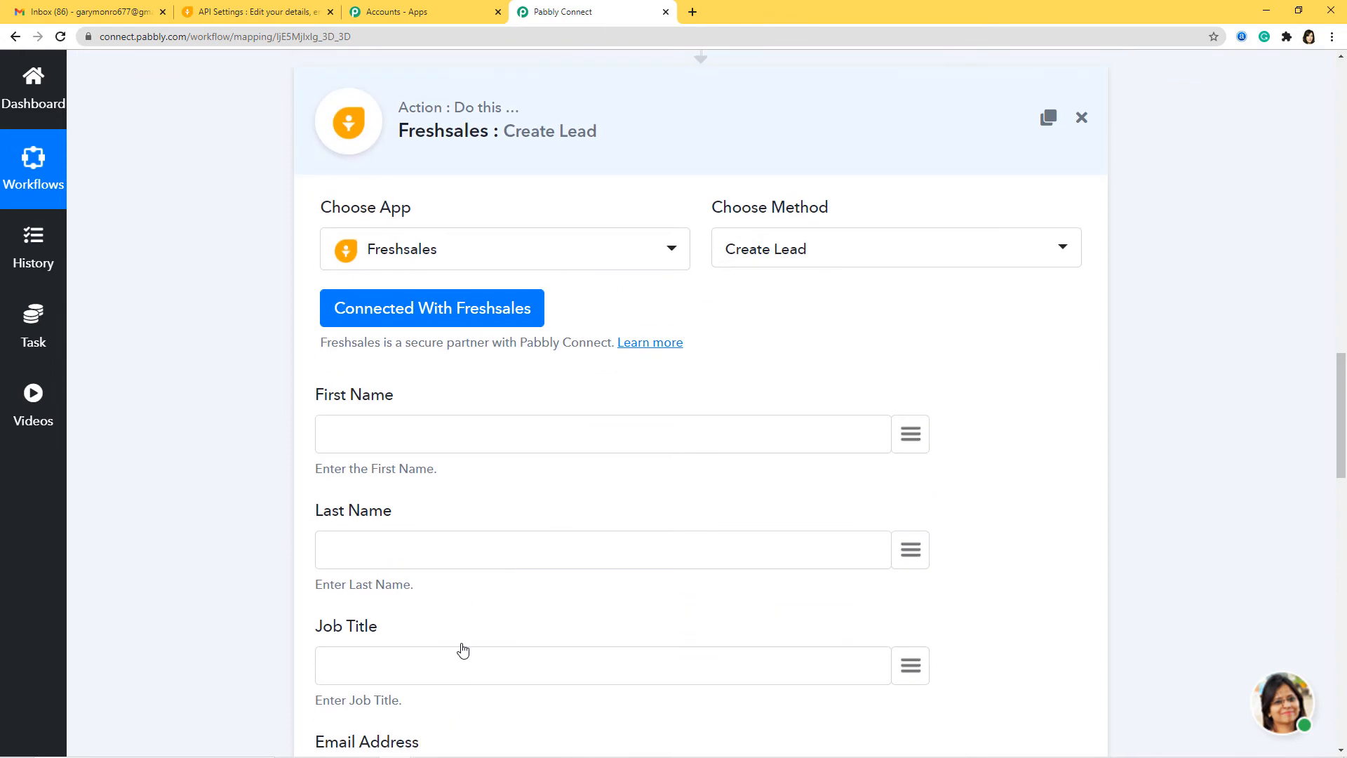
left_click(916, 433)
type("fir")
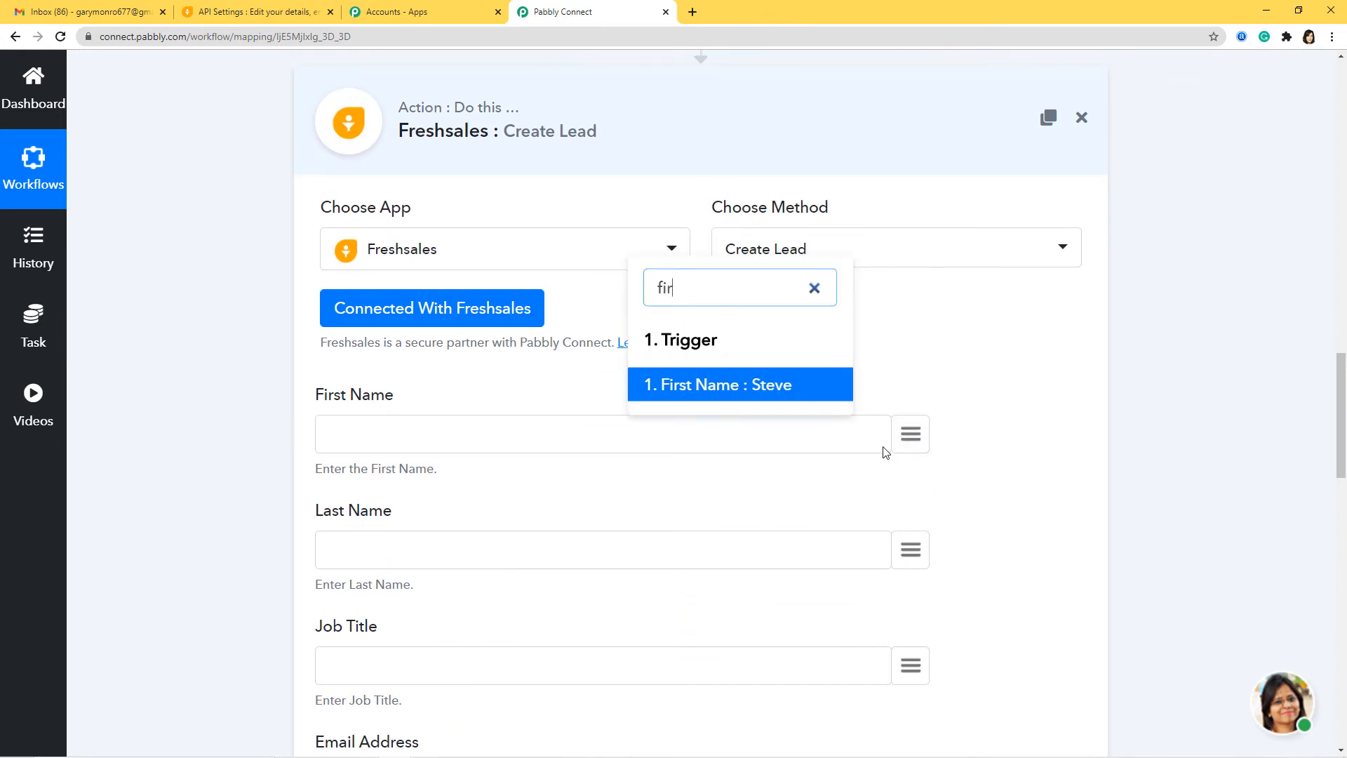
left_click(736, 388)
left_click(910, 554)
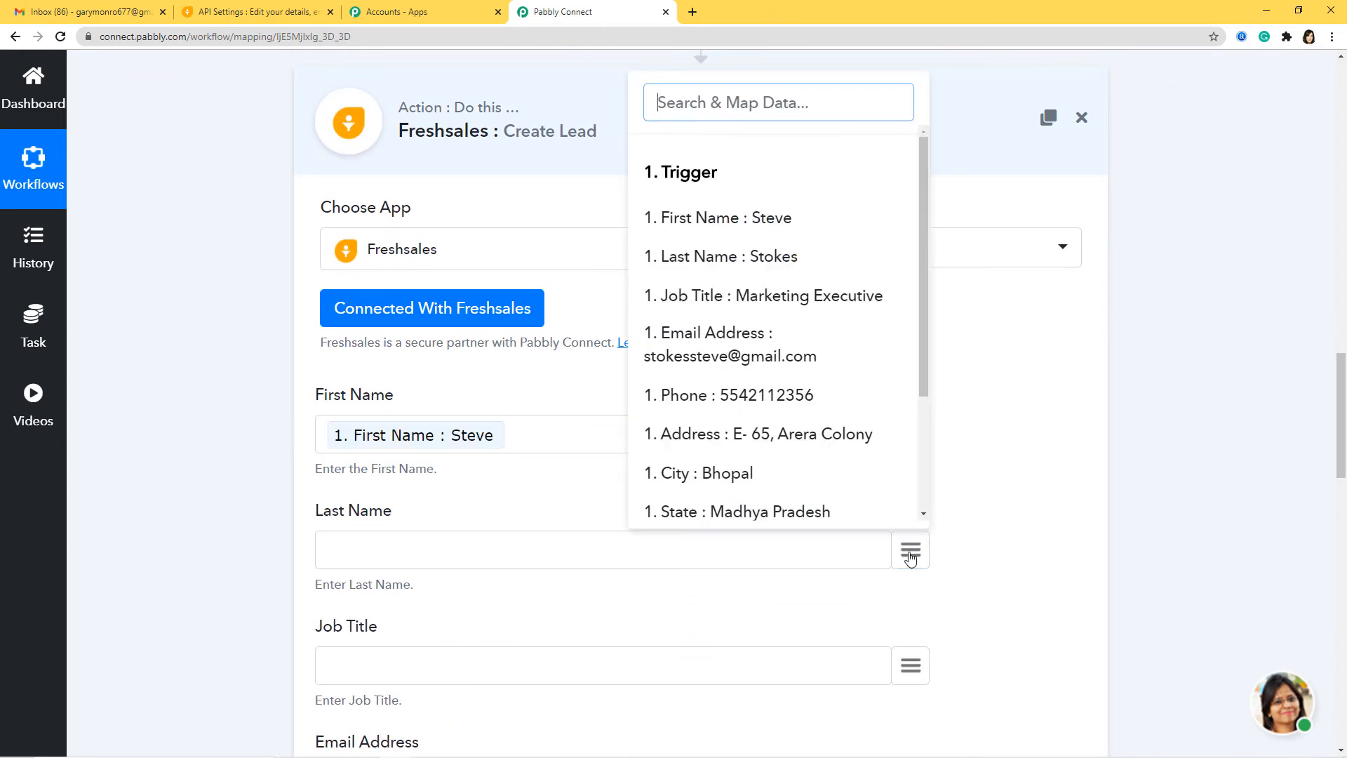
type("las")
left_click(730, 500)
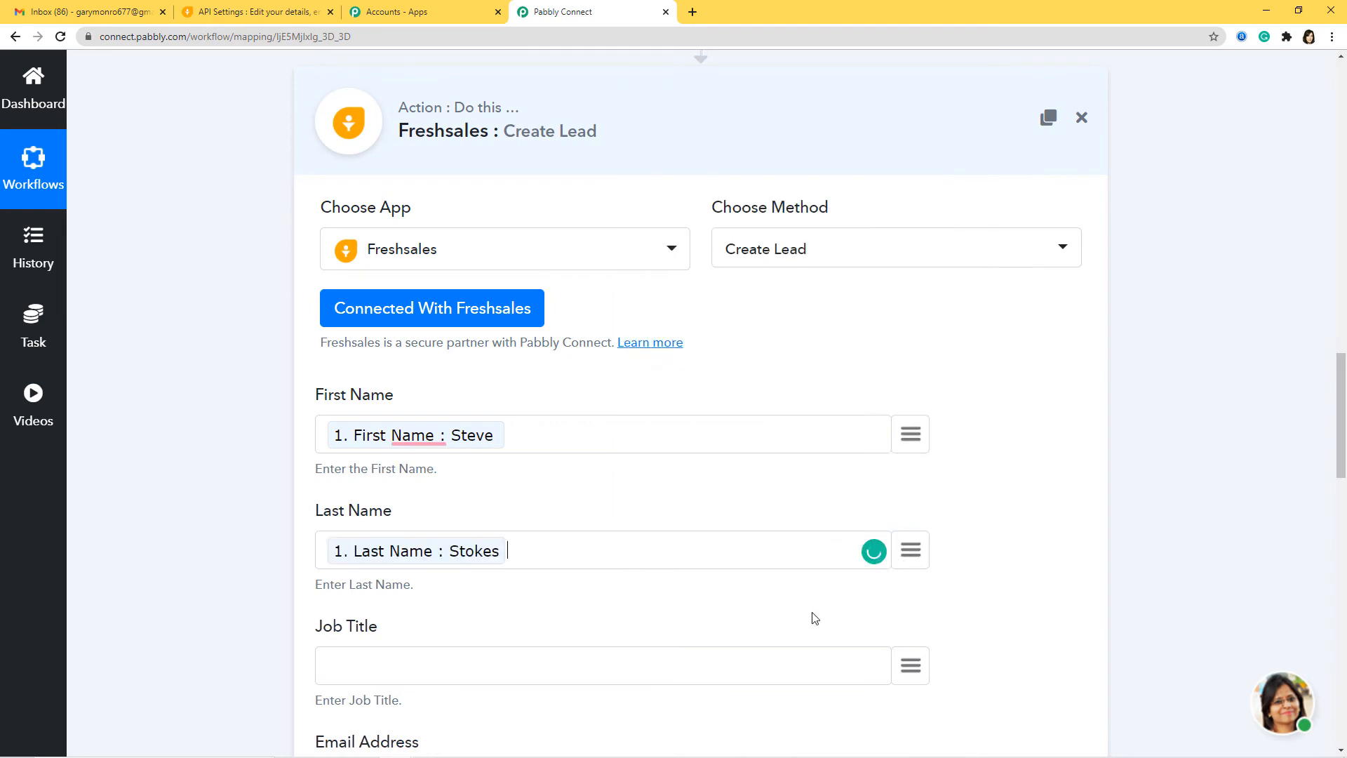
left_click(905, 674)
type("jo")
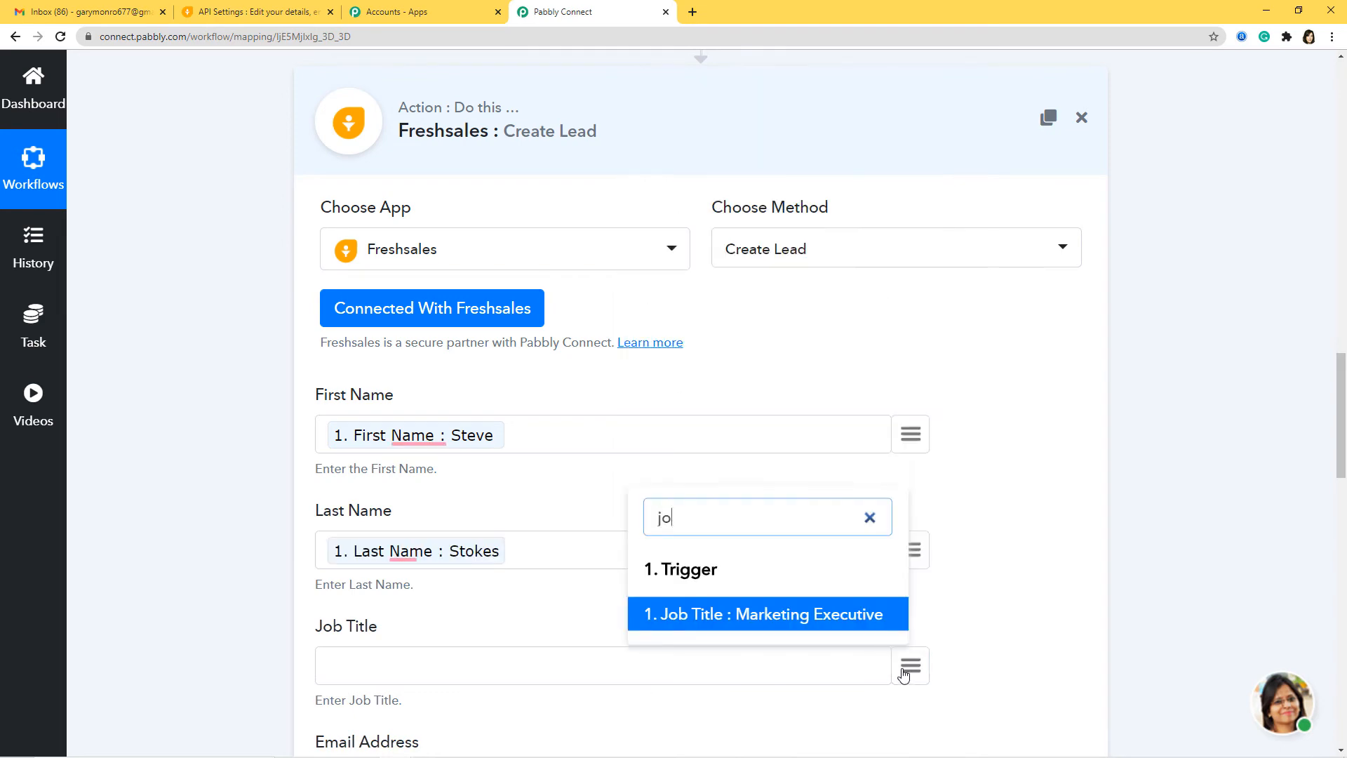
left_click(807, 616)
Map Email Address and Phone into Mobile Number, and set Subscription Status to Subscribed.
scroll(529, 597, "down", 3)
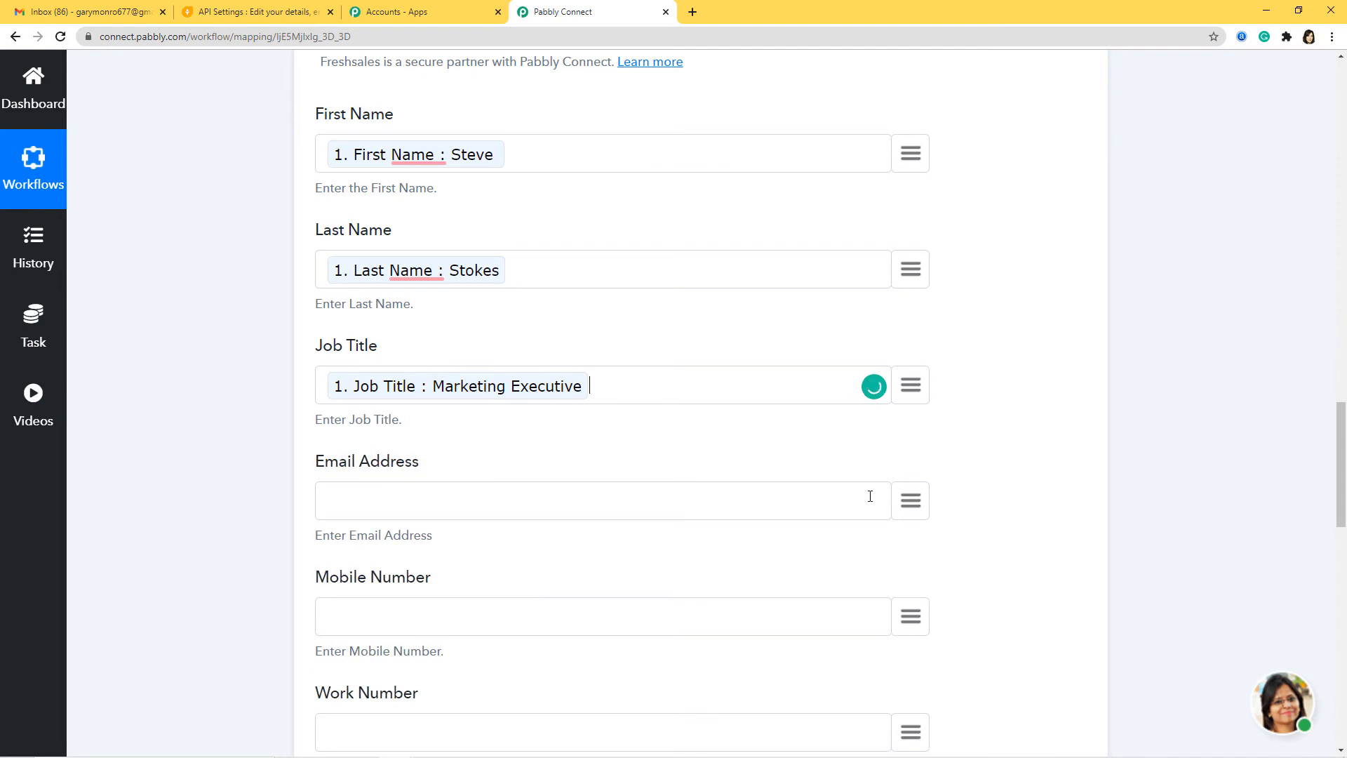
left_click(911, 515)
type("em")
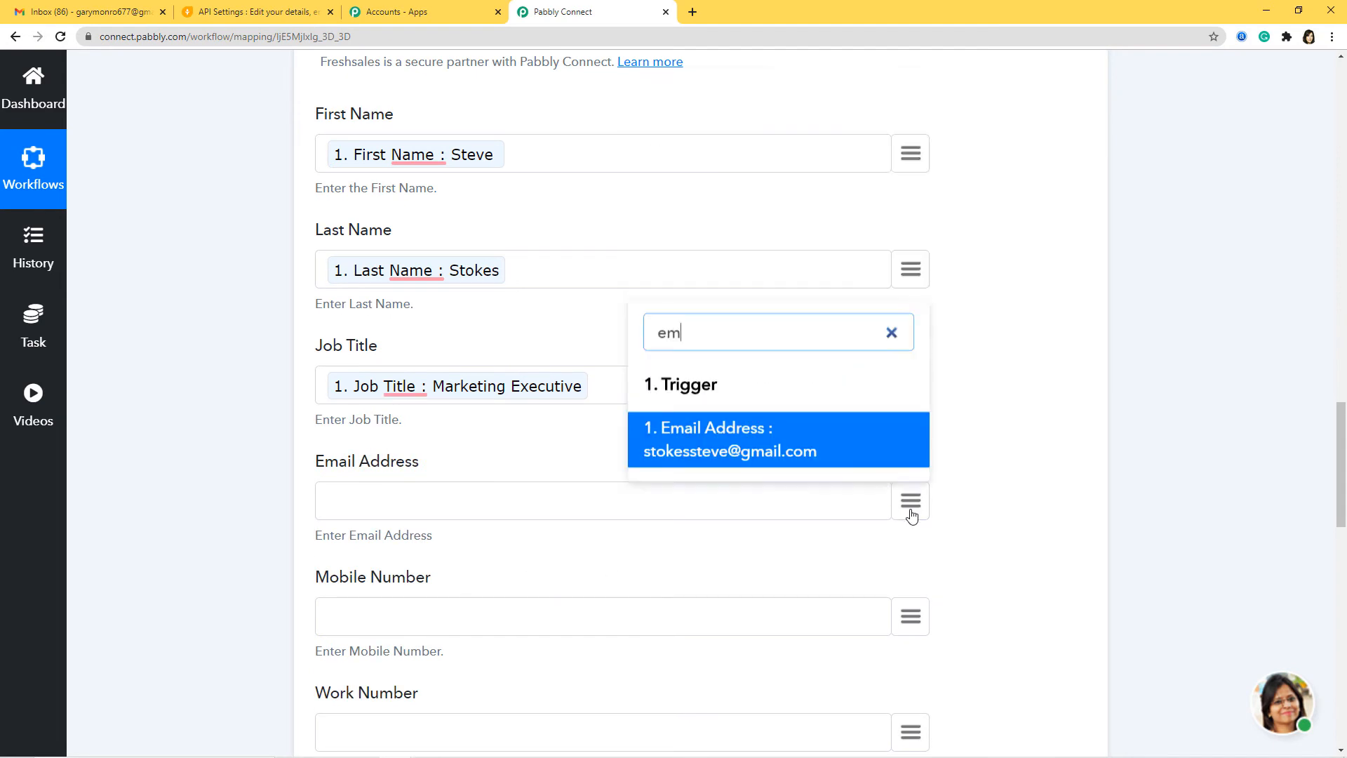
left_click(806, 451)
left_click(909, 616)
type("ph")
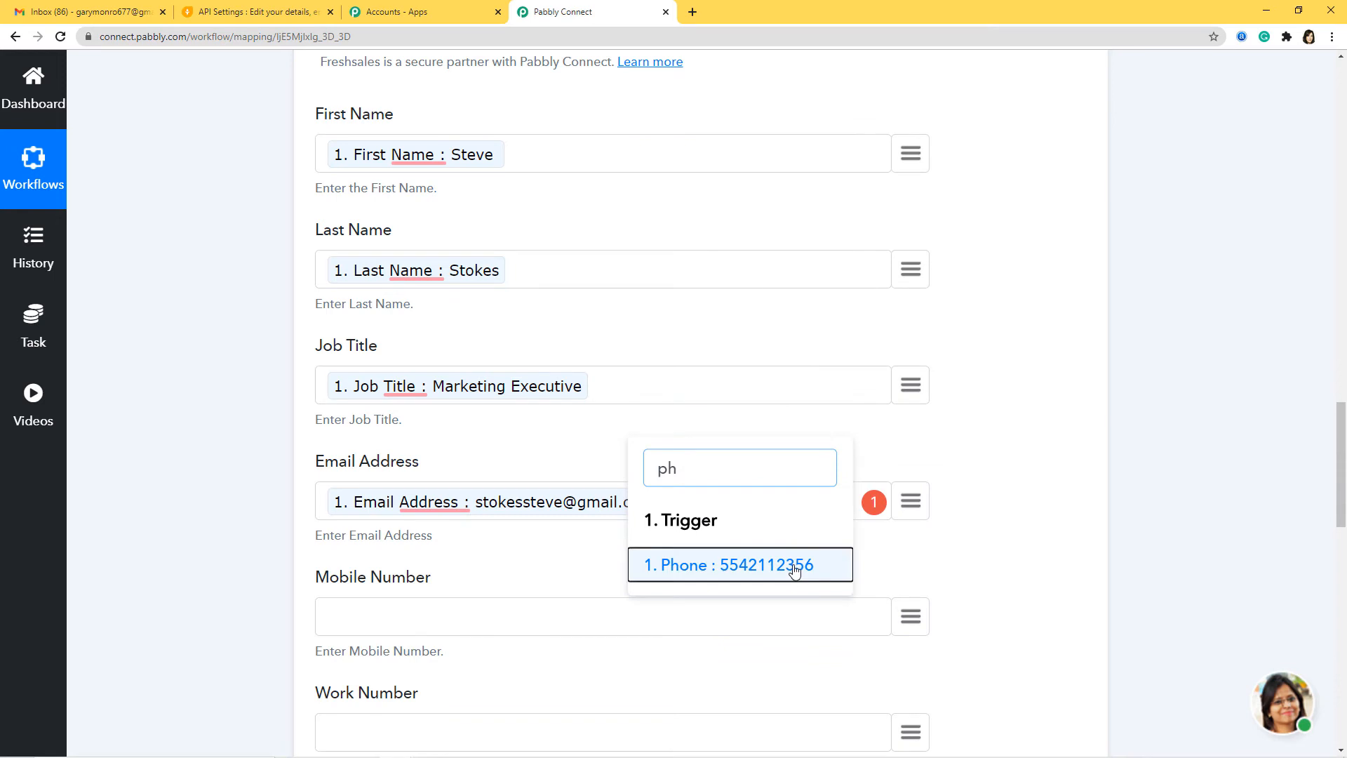
left_click(794, 564)
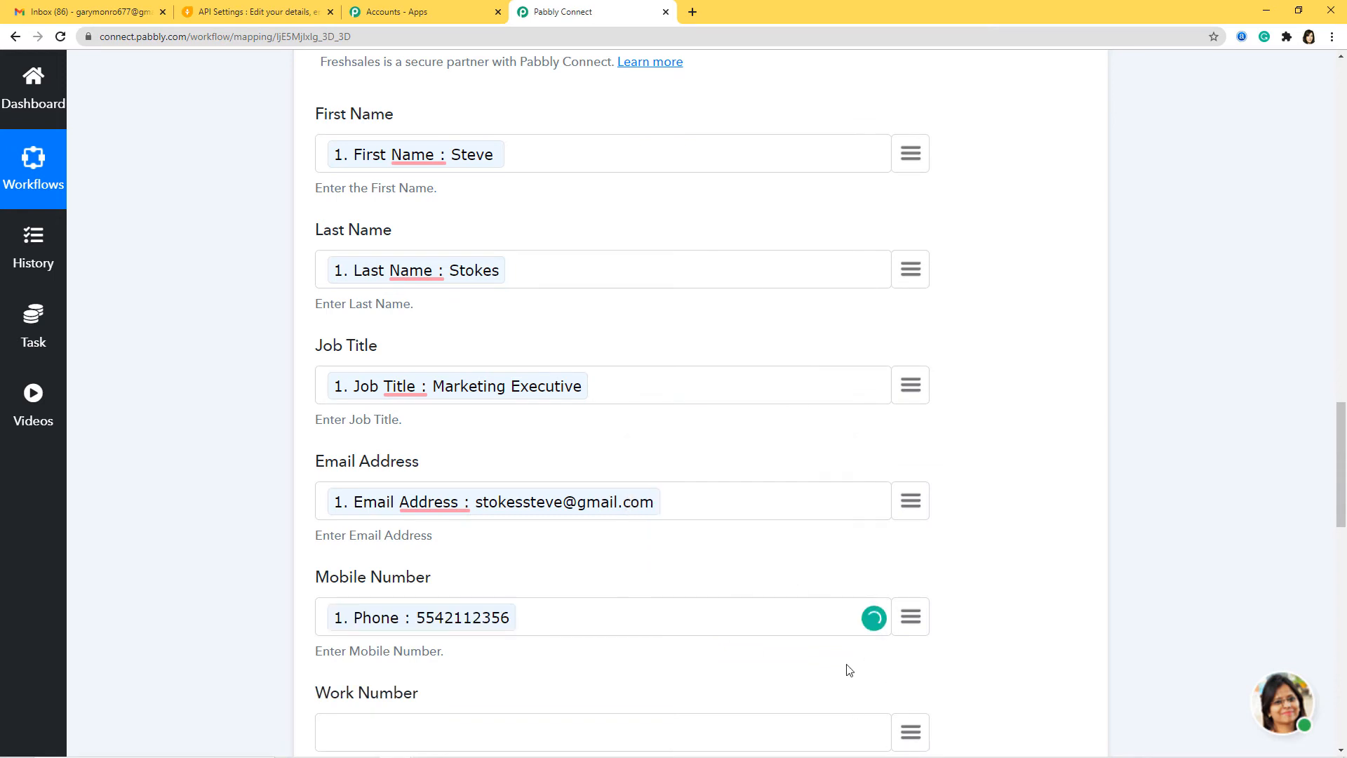
scroll(848, 669, "down", 6)
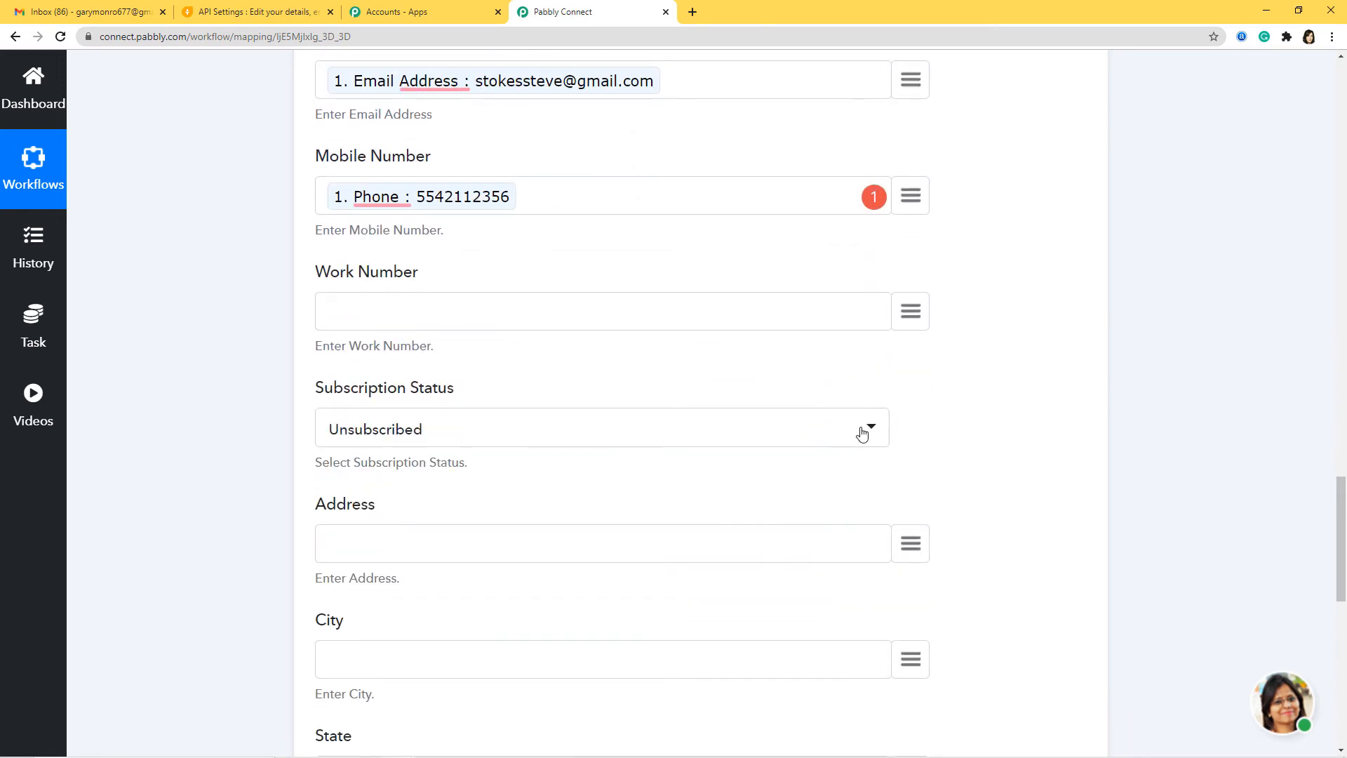
left_click(862, 433)
left_click(411, 559)
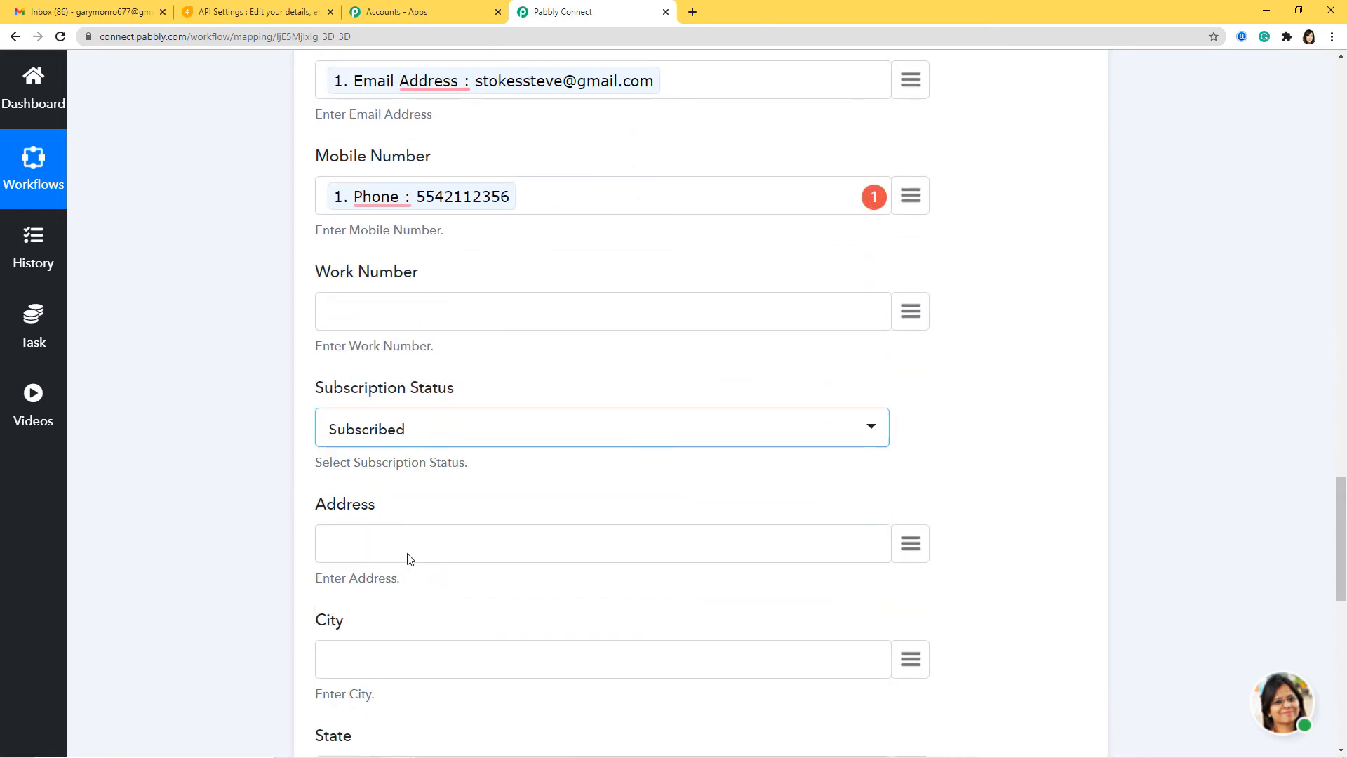
Map the sheet's Address, City, State and Postal Code into the matching lead fields.
left_click(921, 549)
type("add")
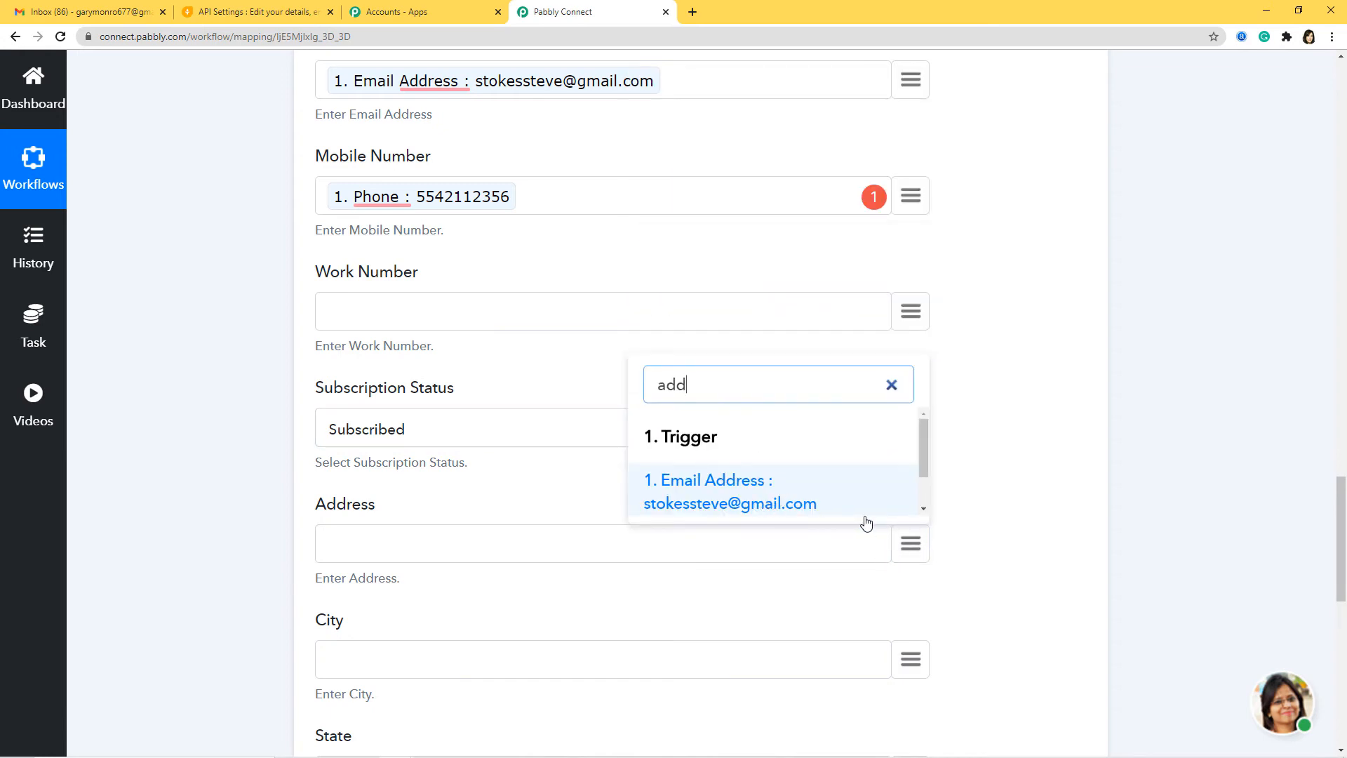
key("BackSpace")
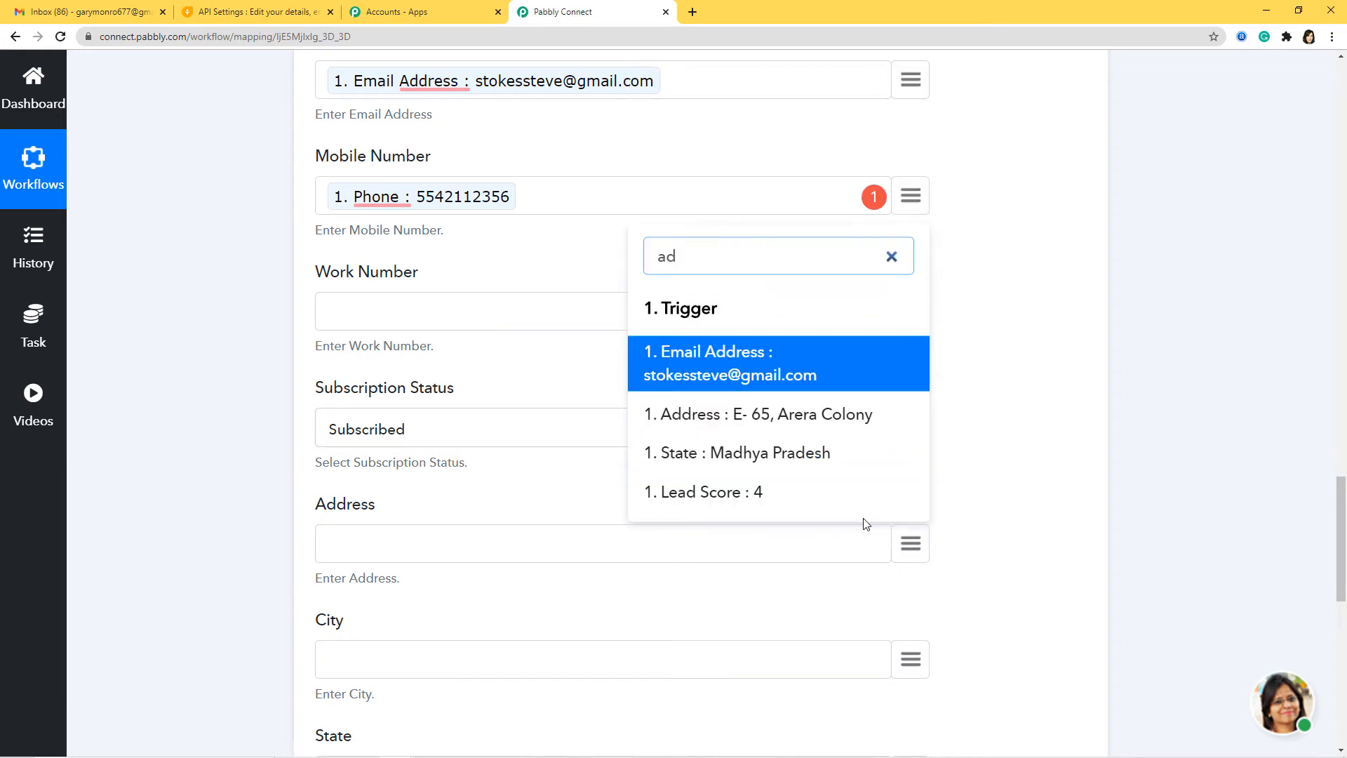
left_click(875, 421)
left_click(912, 658)
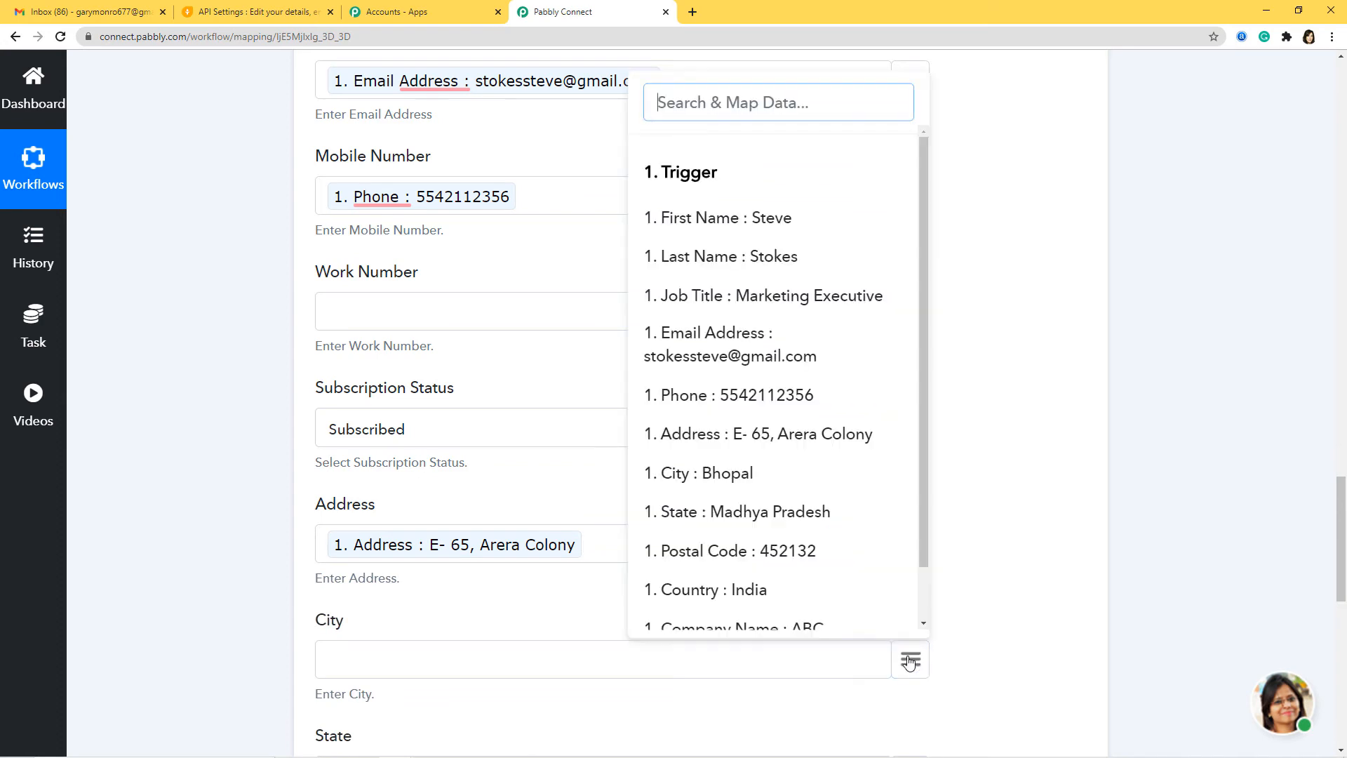
type("cit")
left_click(792, 613)
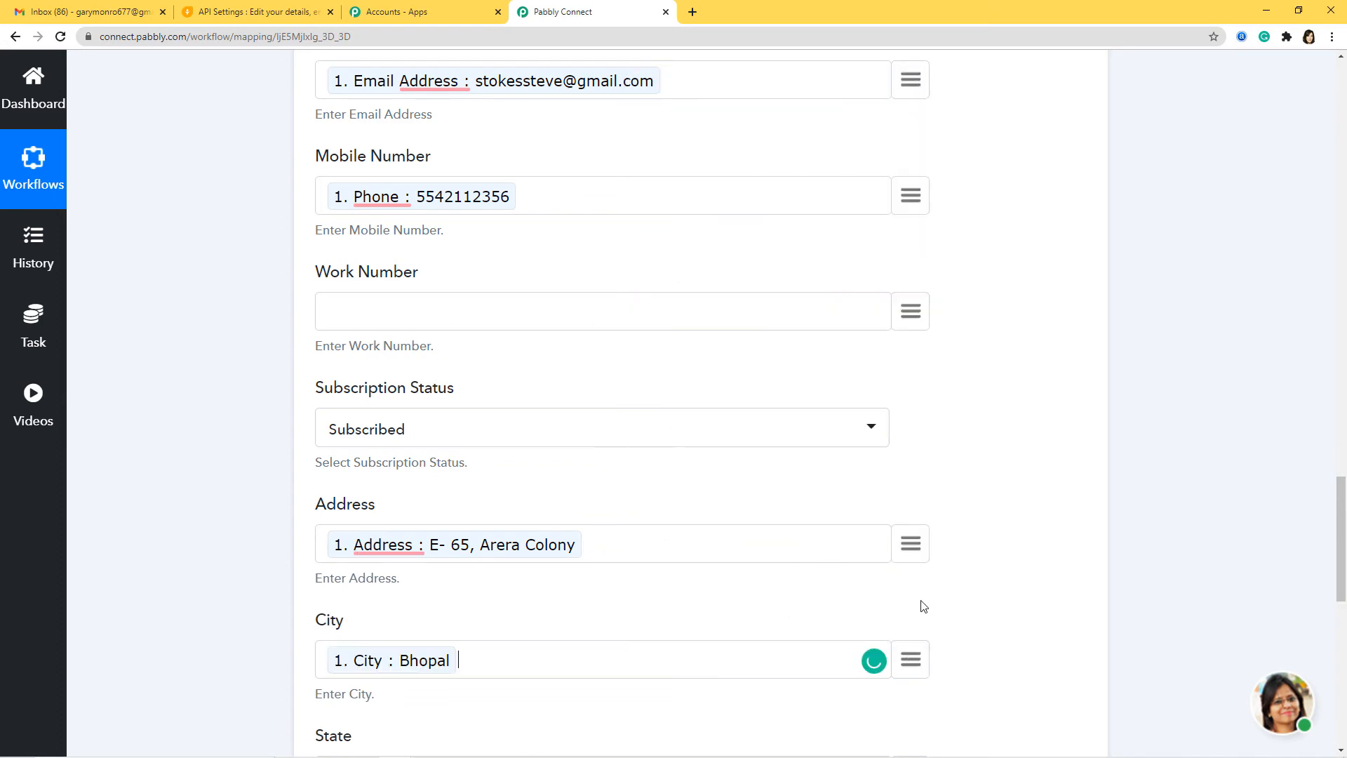
scroll(922, 603, "down", 3)
left_click(910, 581)
type("st")
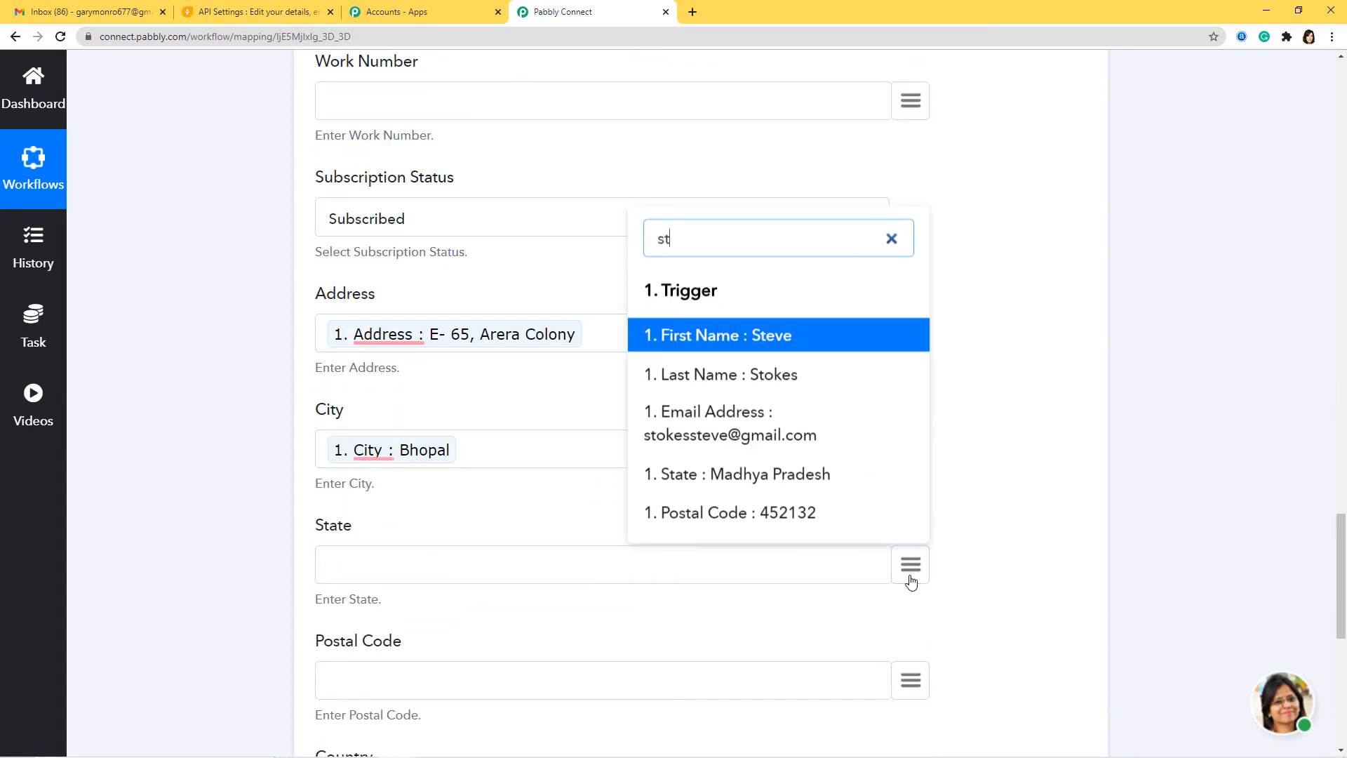
left_click(798, 472)
left_click(911, 677)
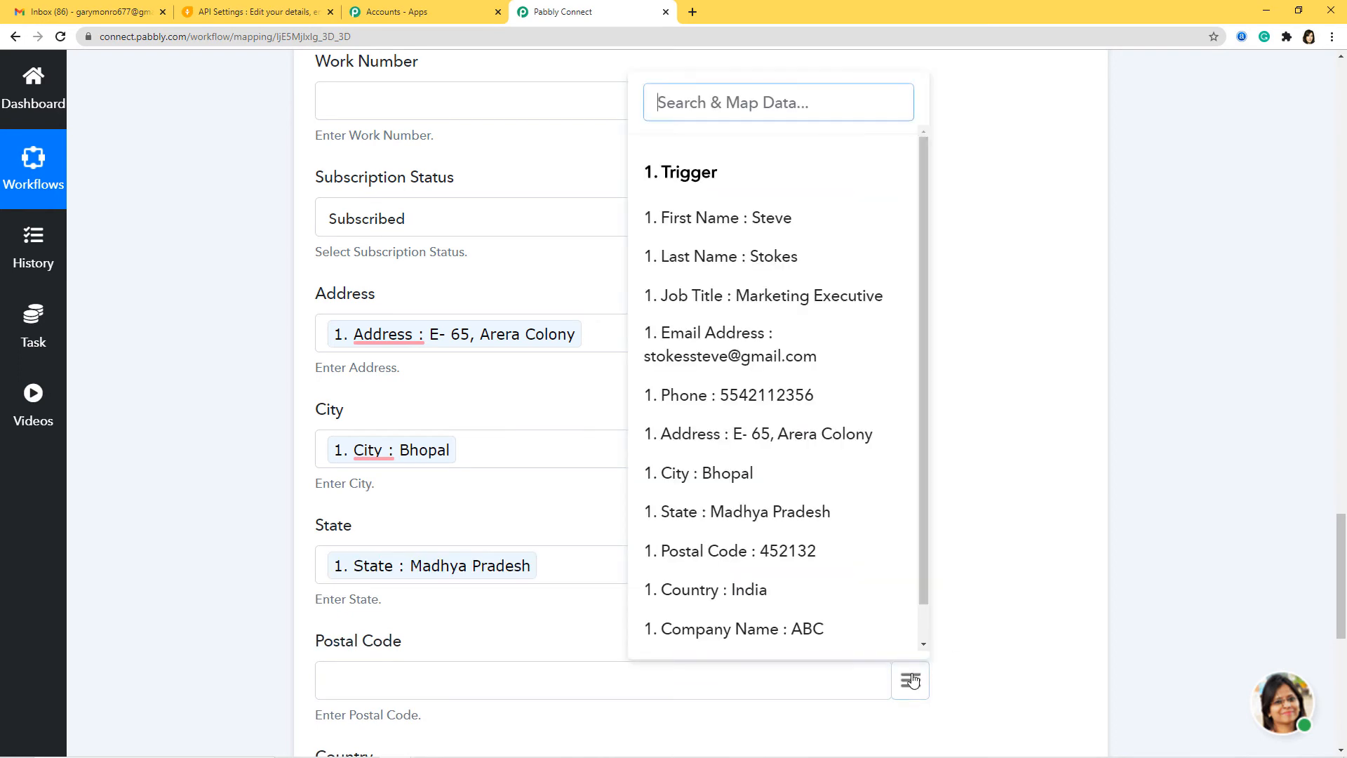
left_click(814, 549)
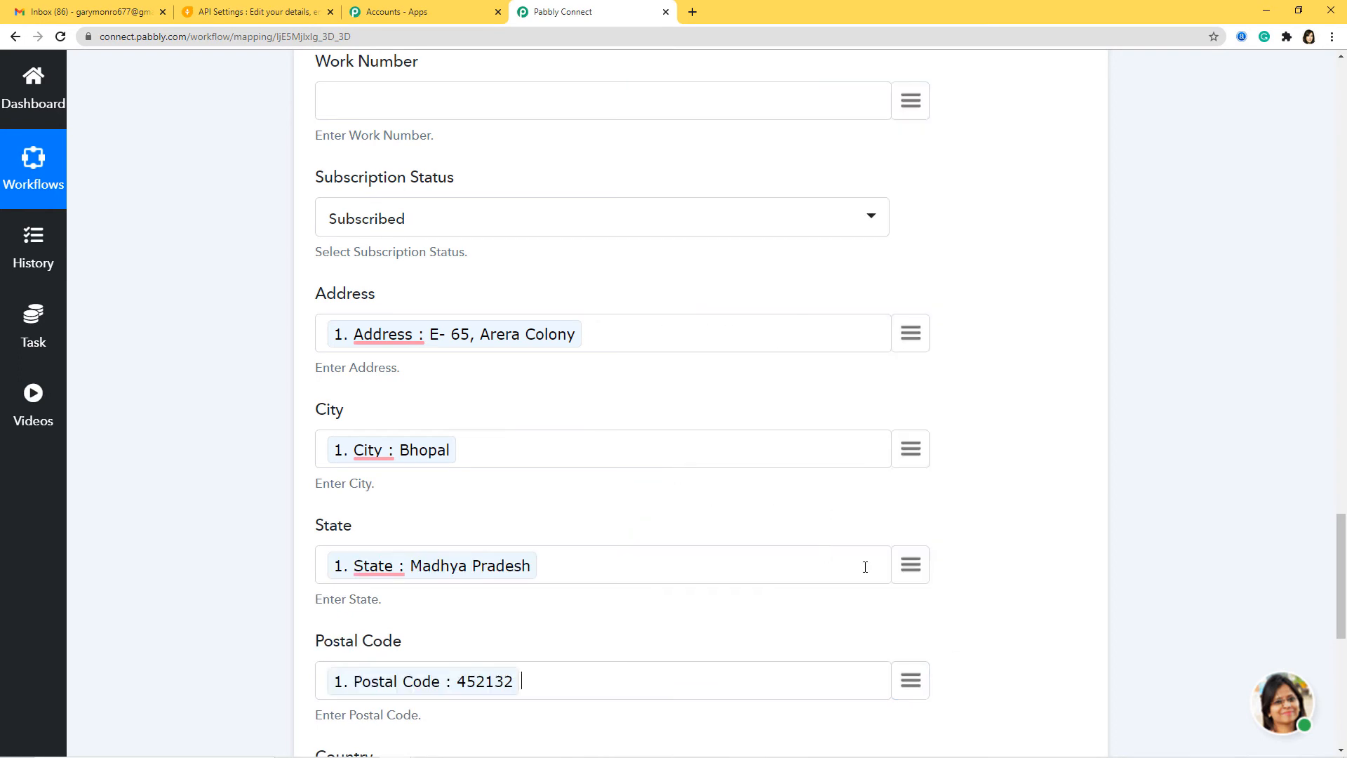
Map the sheet's Country, Company Name and Lead Score into the matching lead fields.
scroll(866, 566, "down", 3)
left_click(906, 584)
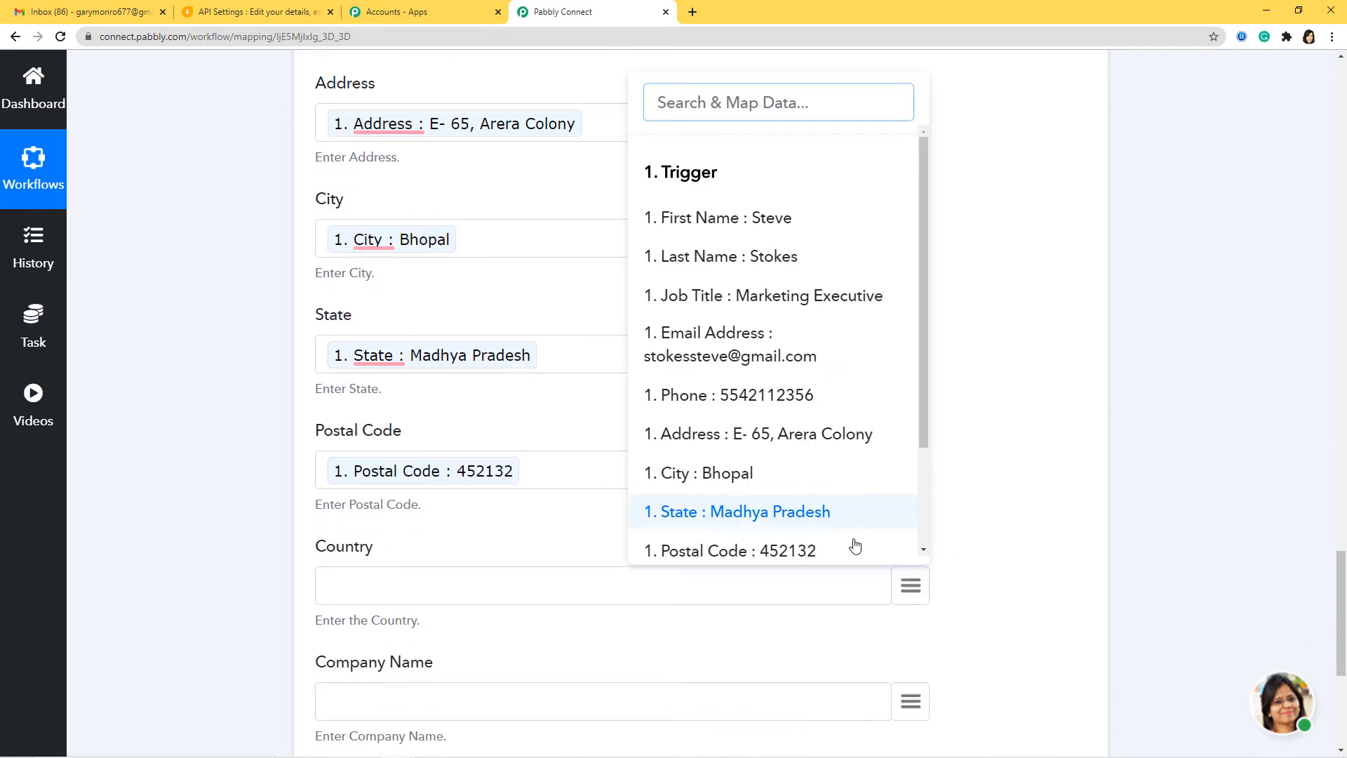
type("co")
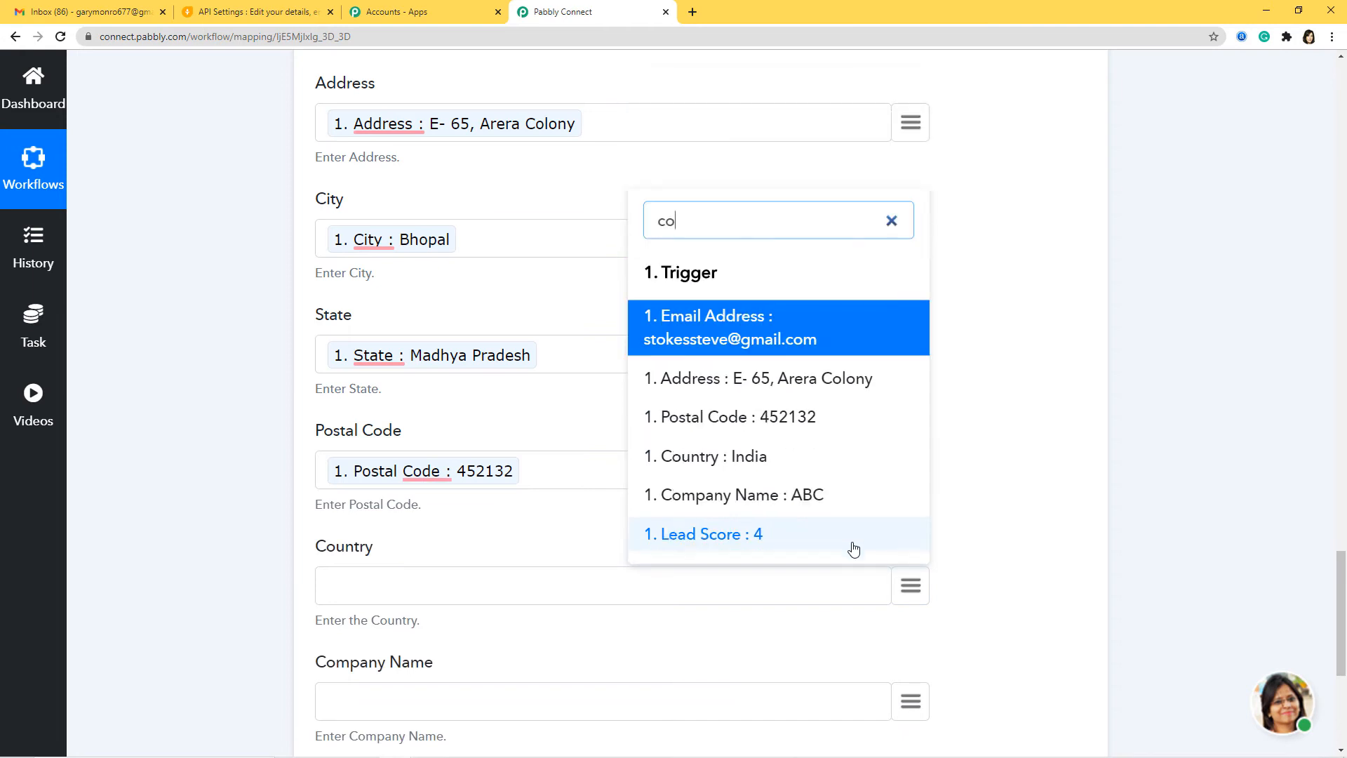
left_click(803, 471)
left_click(916, 711)
type("co")
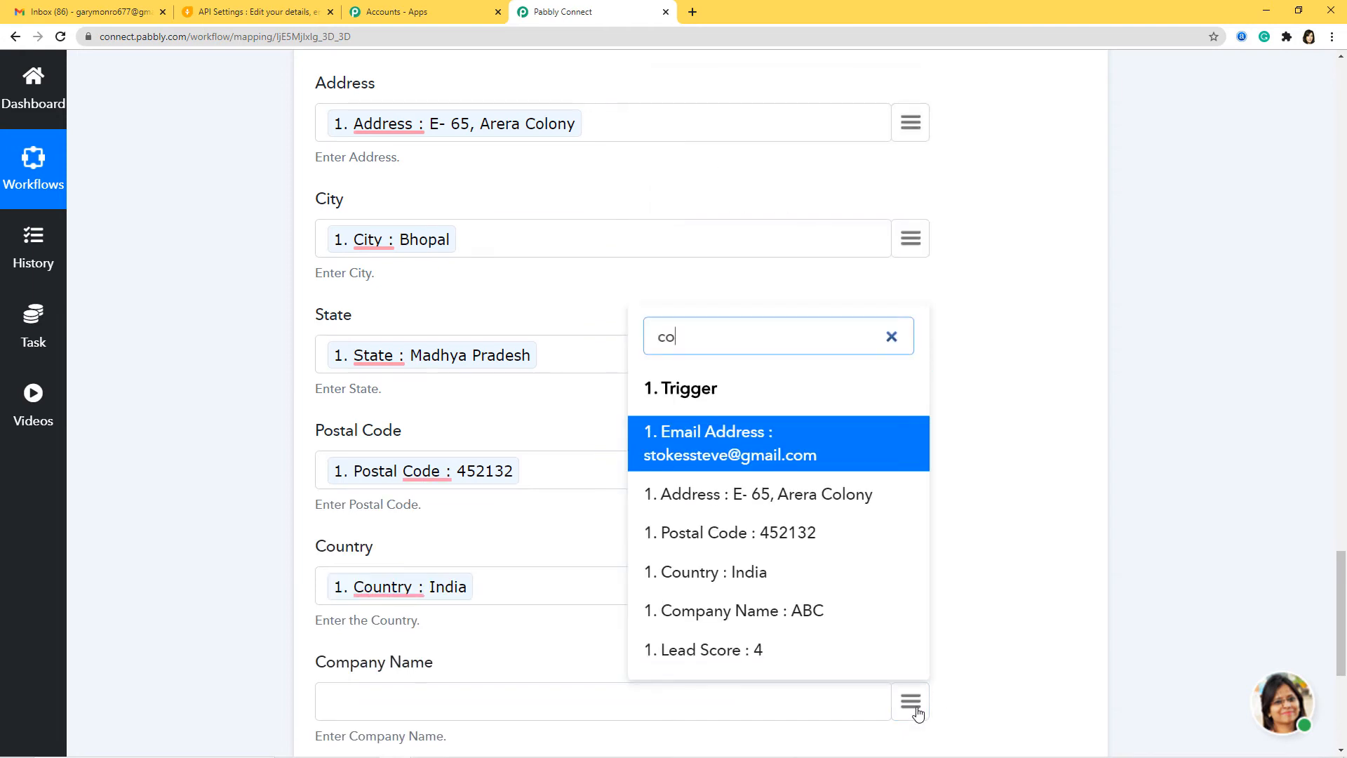
left_click(864, 613)
scroll(960, 620, "down", 2)
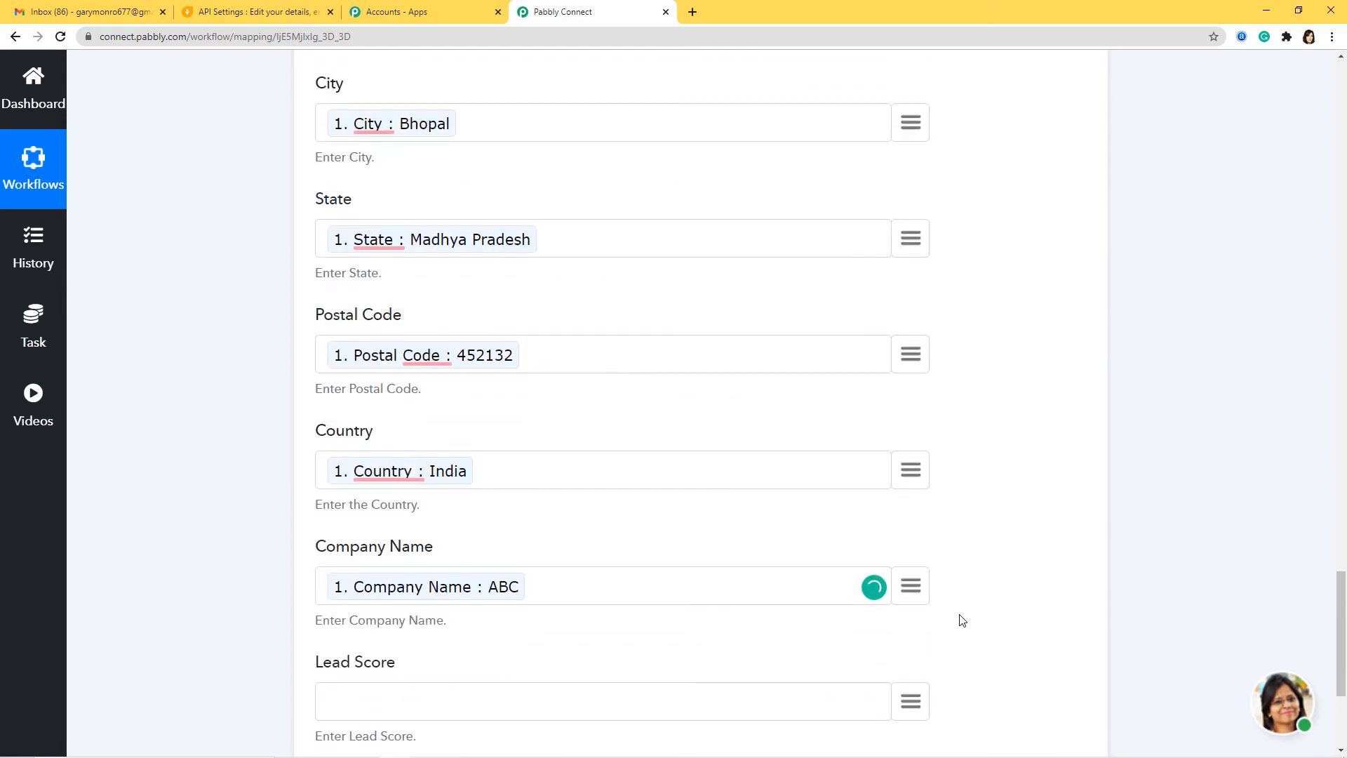
left_click(910, 677)
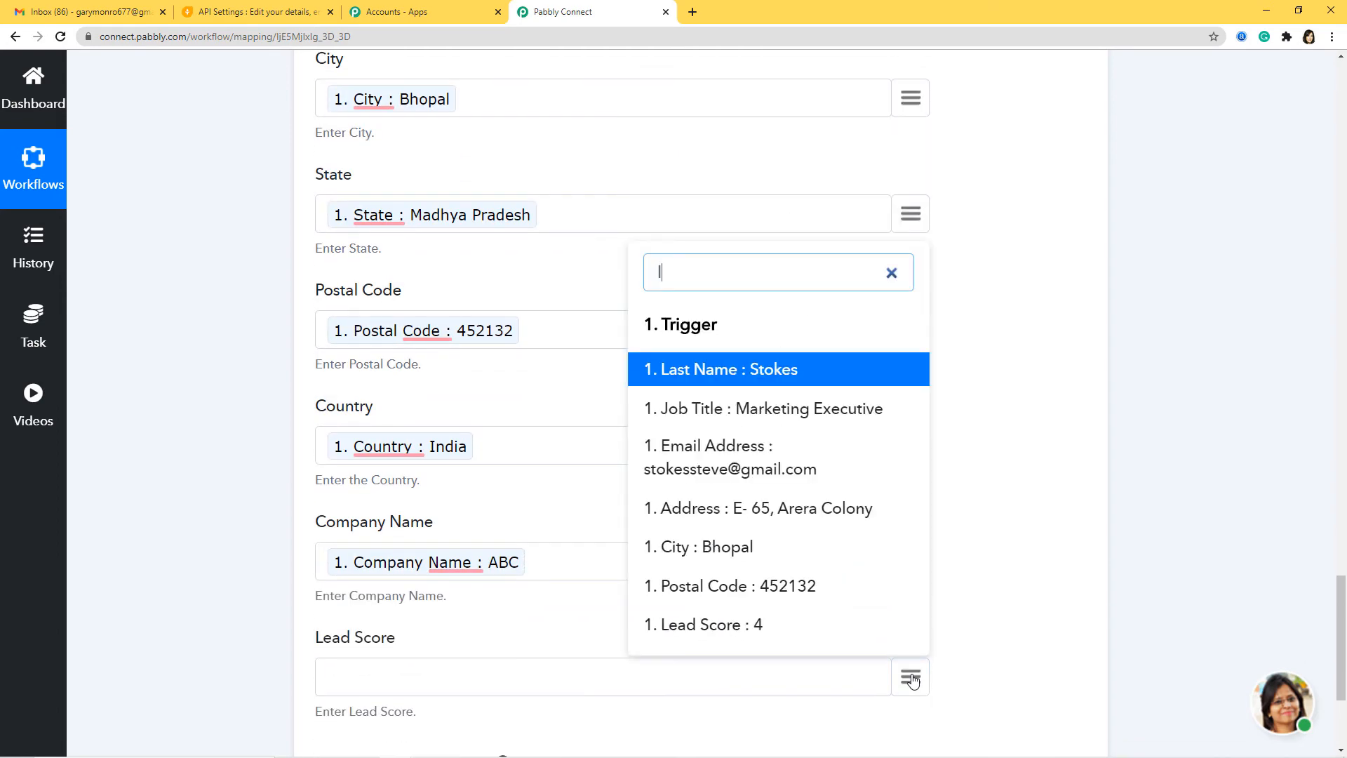
type("le")
left_click(776, 624)
scroll(1044, 614, "down", 4)
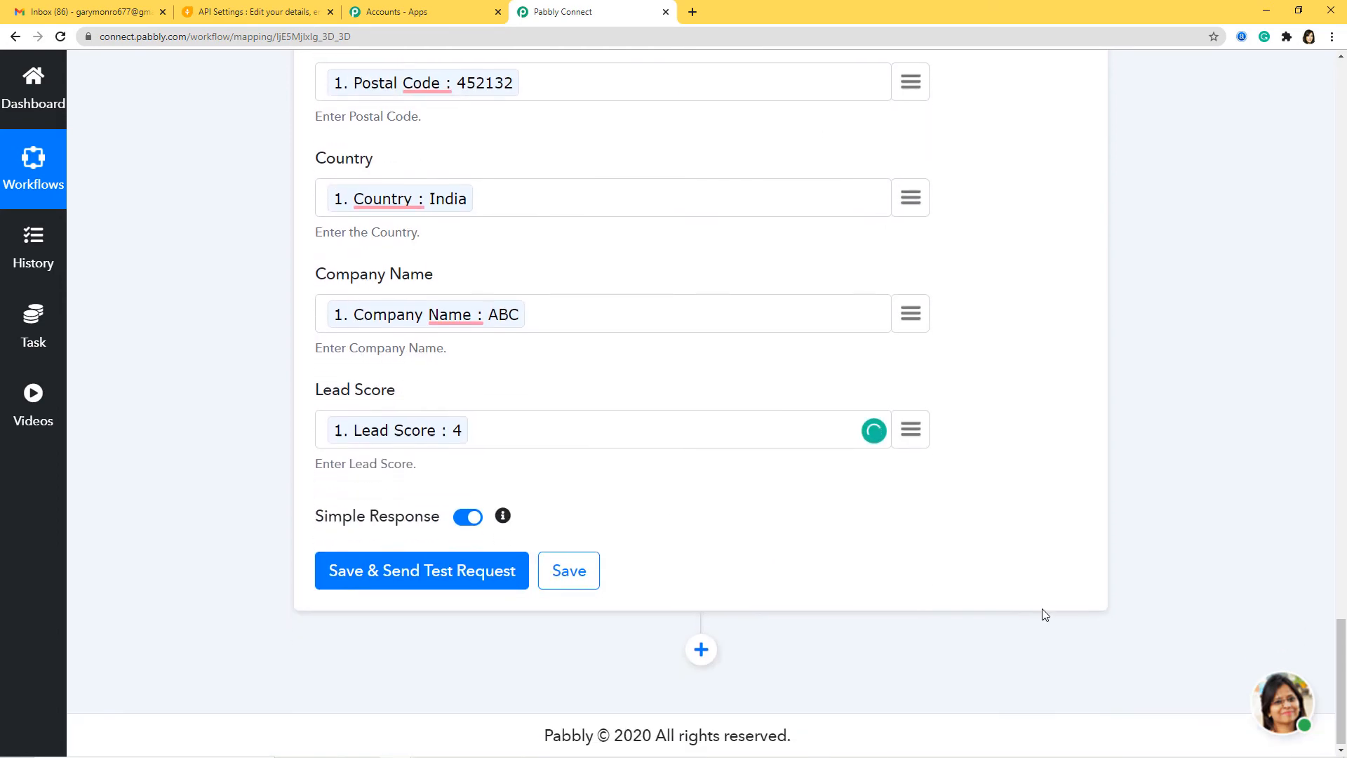
Send a Create Lead test request, review the returned lead details, and save the step.
left_click(440, 578)
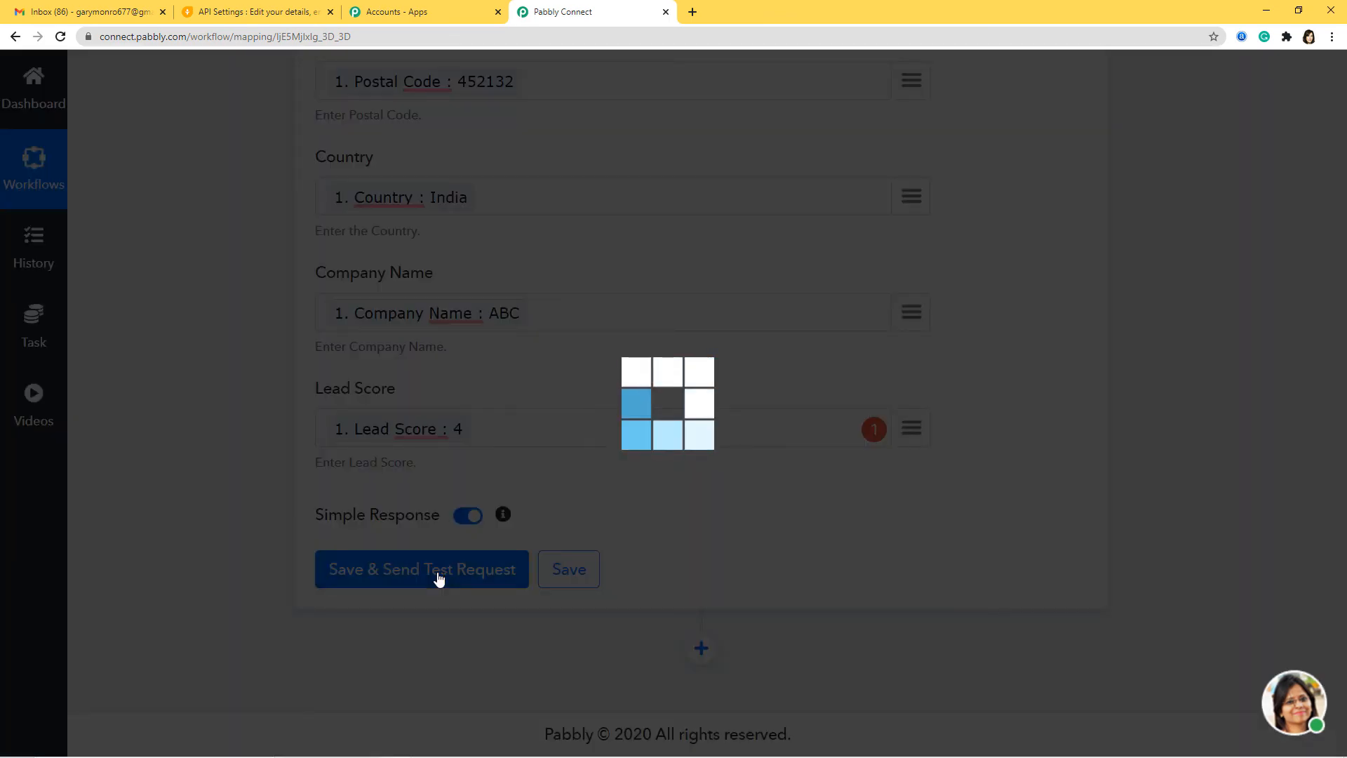
scroll(1096, 610, "down", 5)
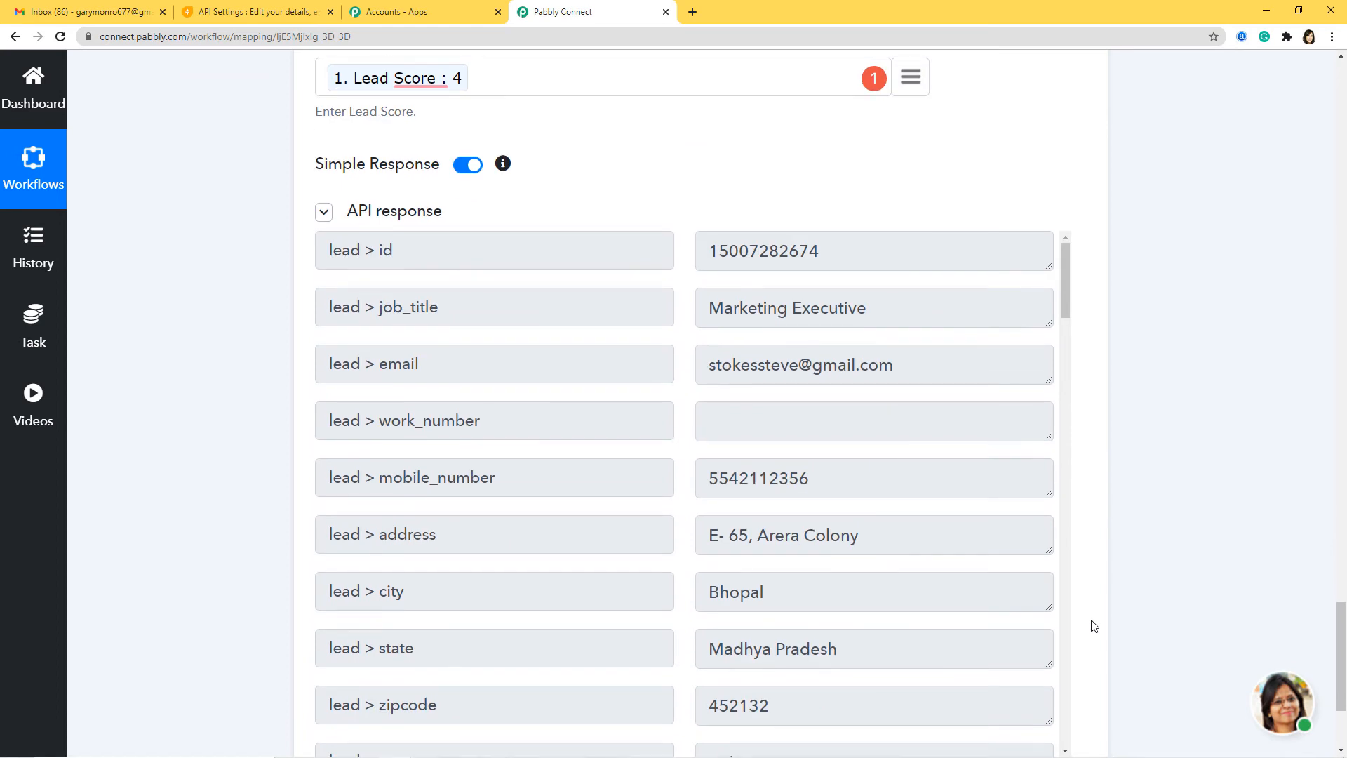
scroll(1094, 624, "down", 3)
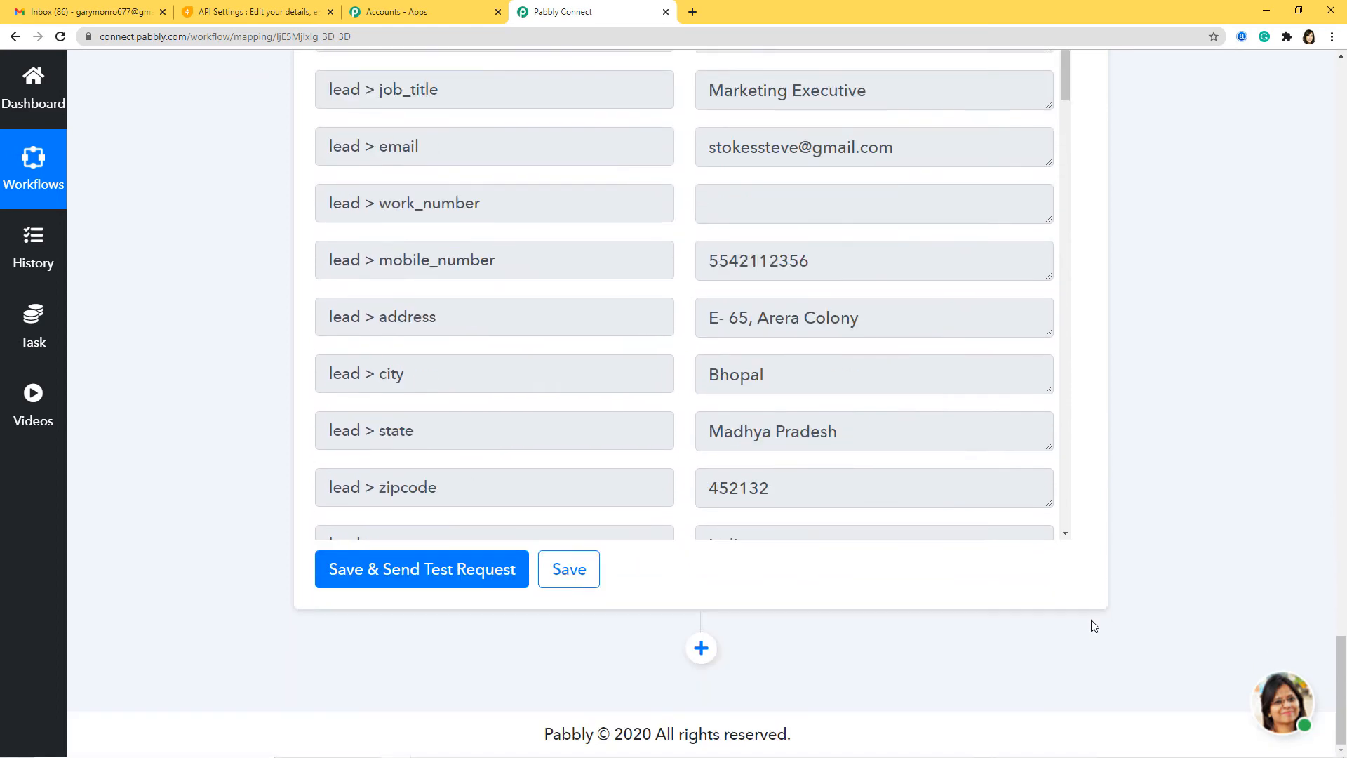
left_click(570, 578)
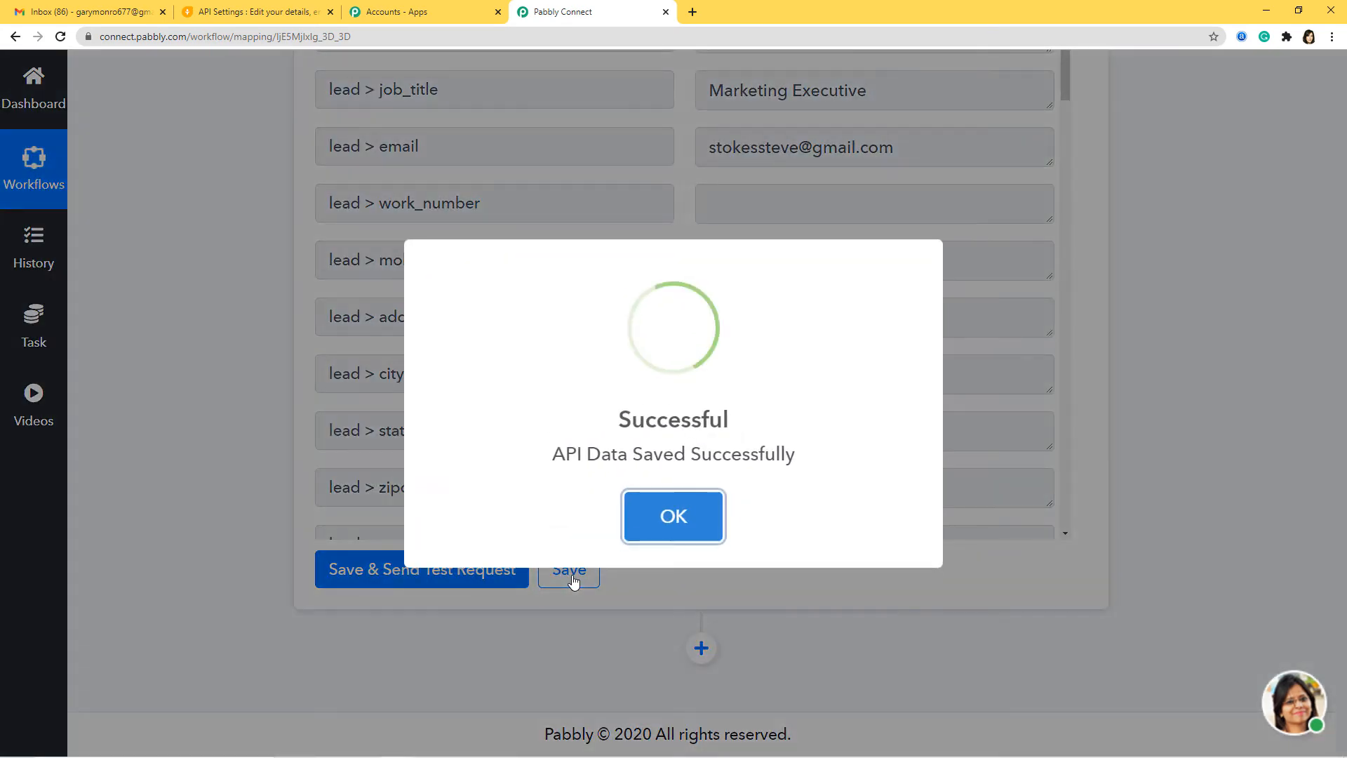
left_click(667, 522)
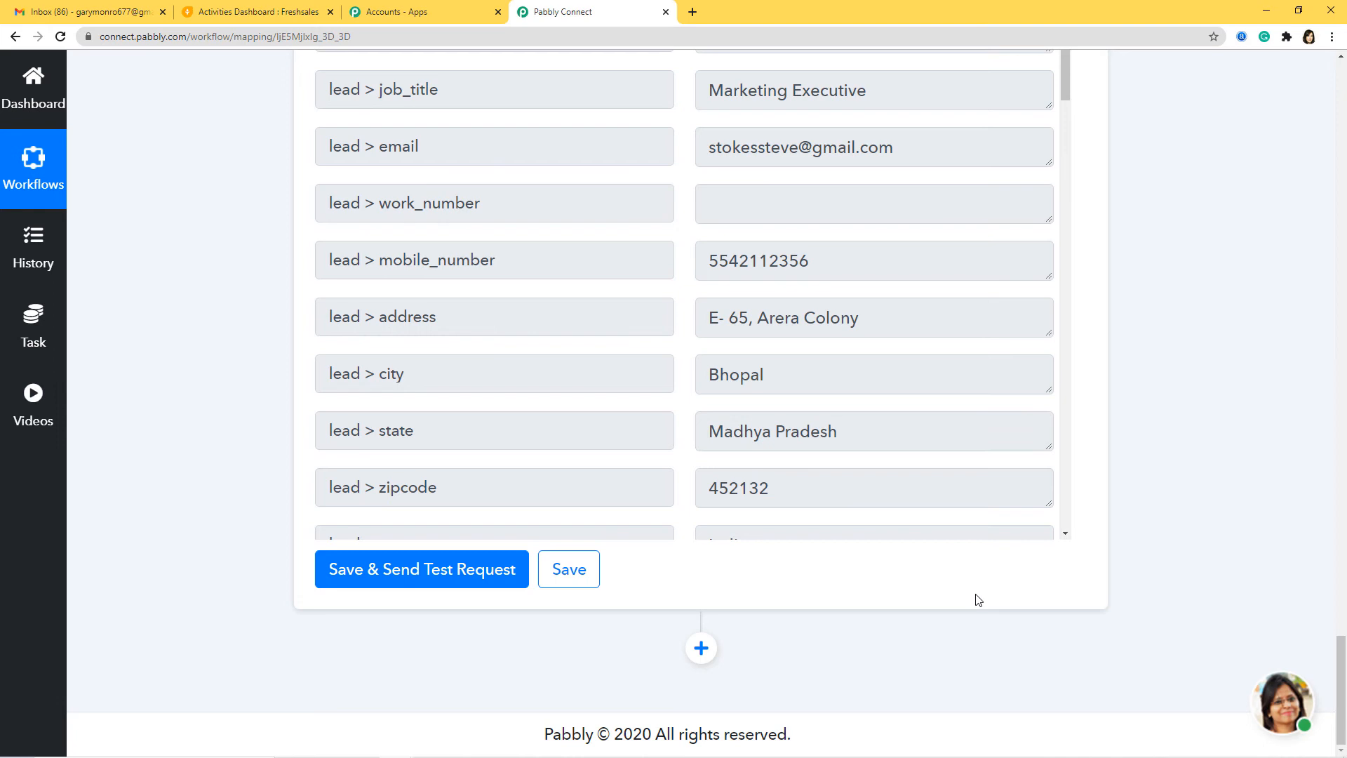
Check the Freshsales Leads list for the new sheet lead, then bring Google Sheets forward.
left_click(219, 18)
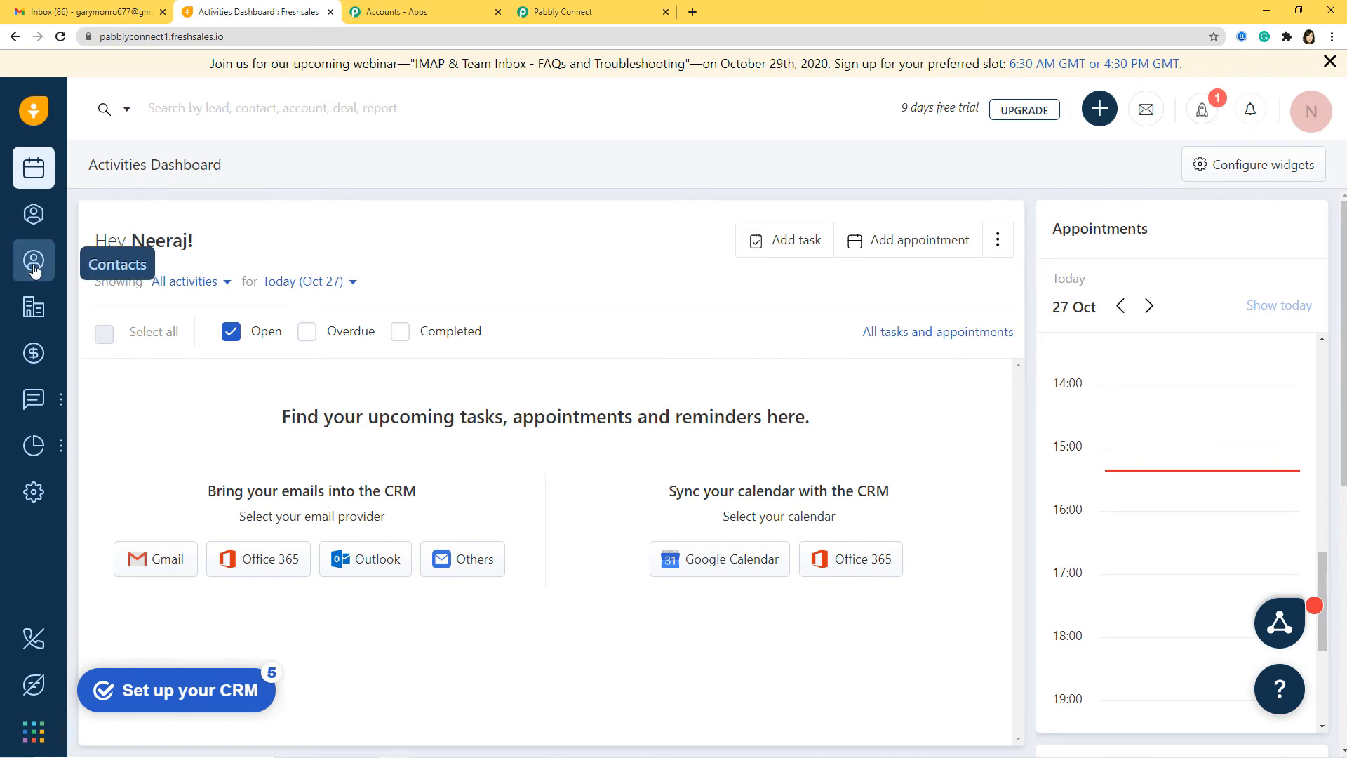
left_click(28, 233)
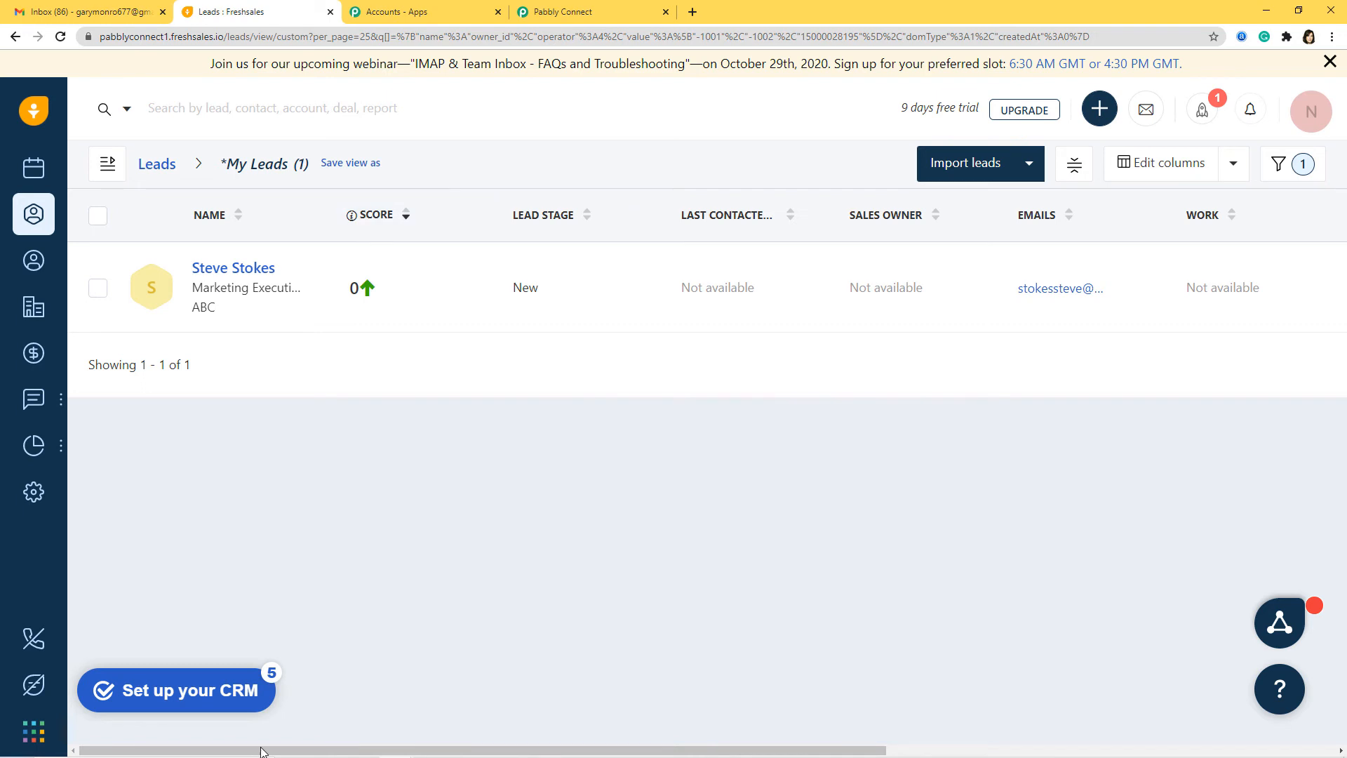
mouse_move(337, 754)
mouse_move(396, 744)
left_click(472, 694)
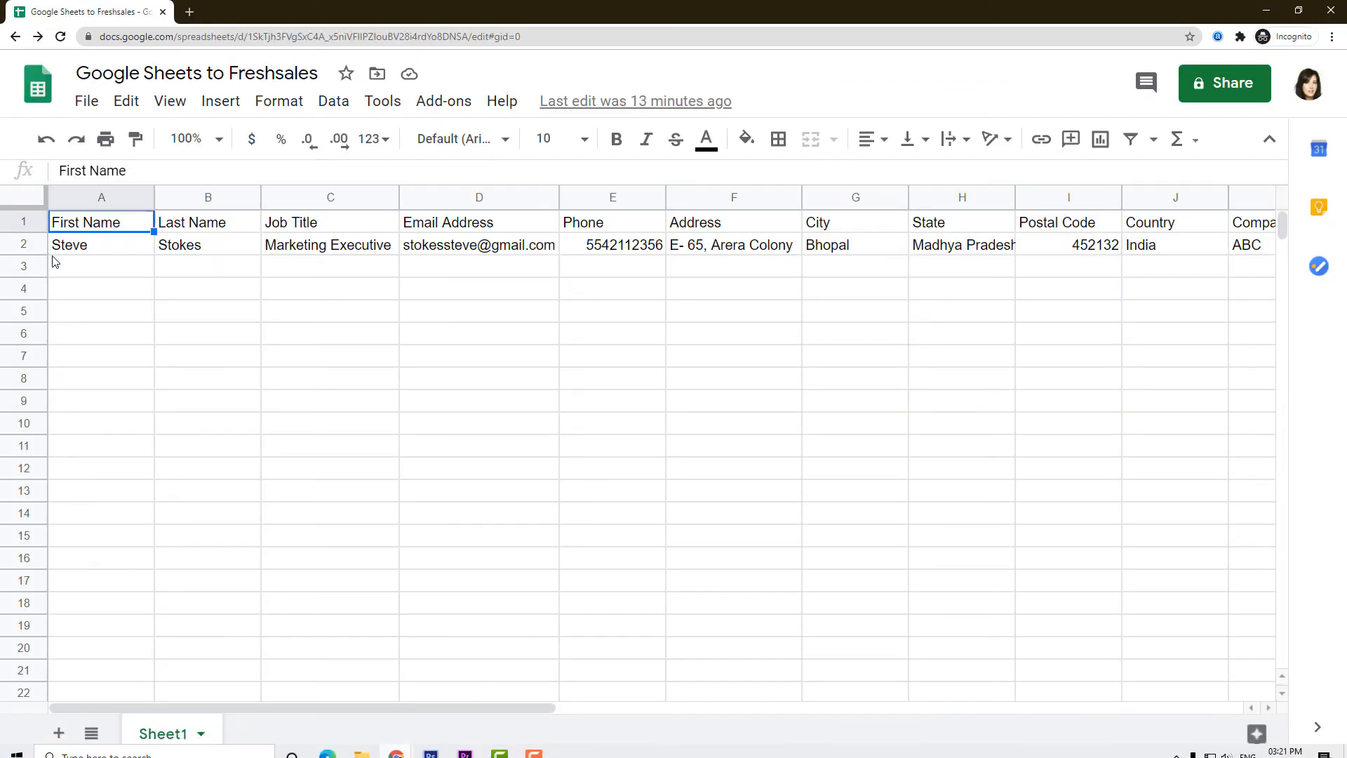
Enter the second lead's name, job title Sales Executive, e-mail and phone in row 3.
left_click(79, 272)
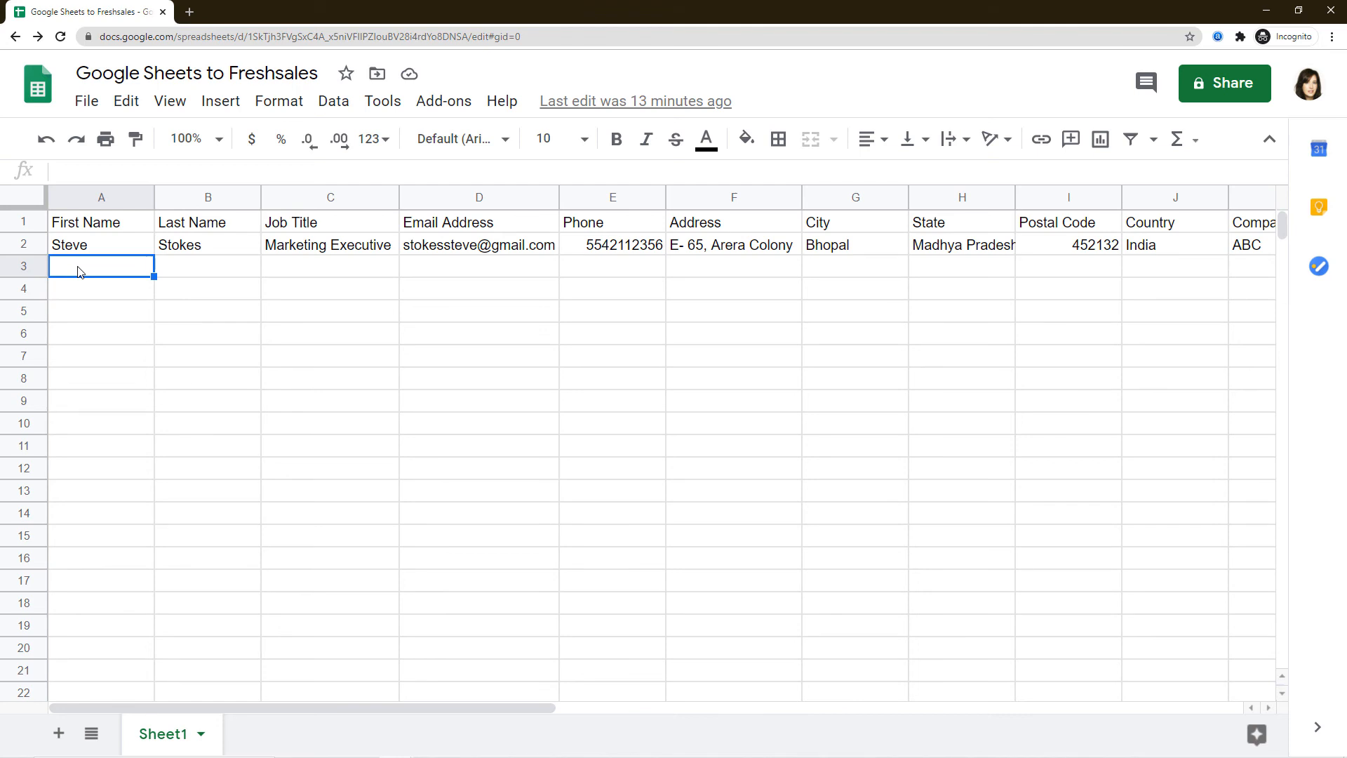
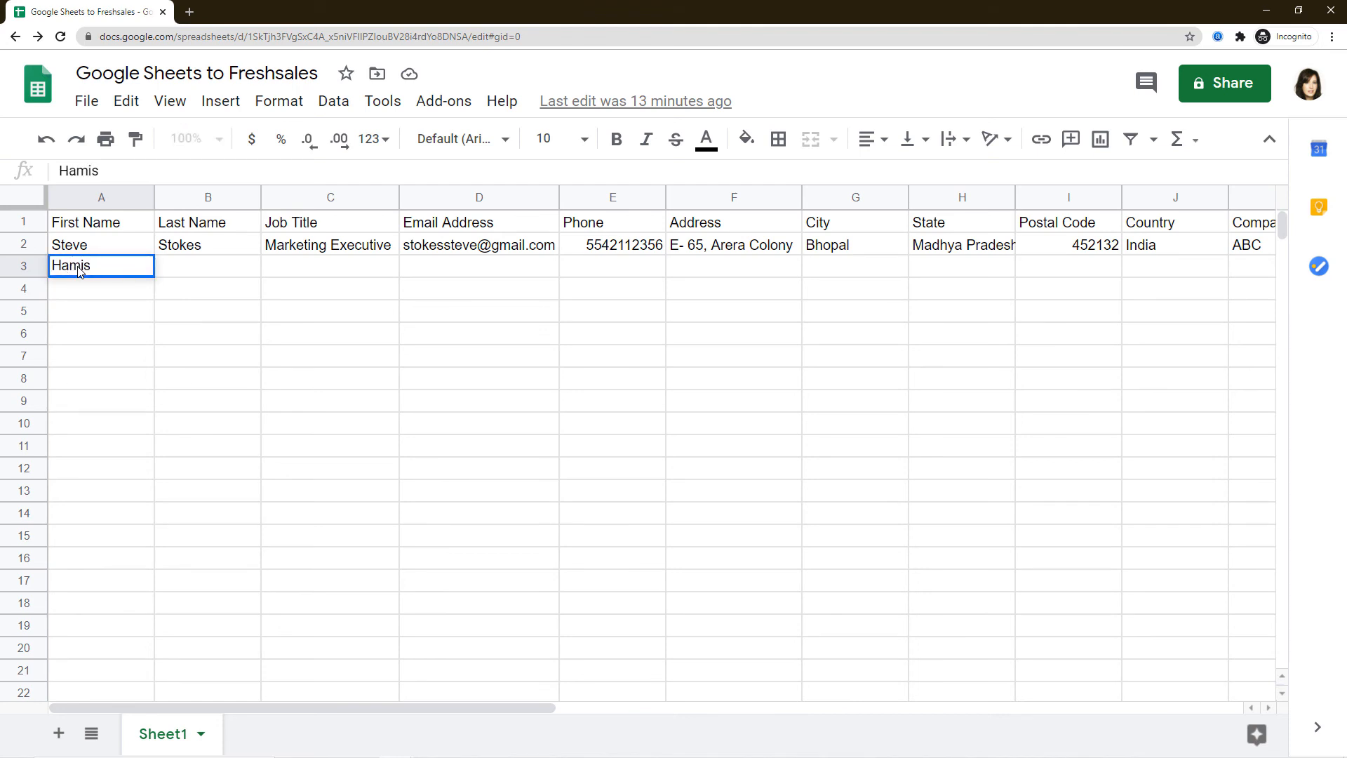
key("Tab")
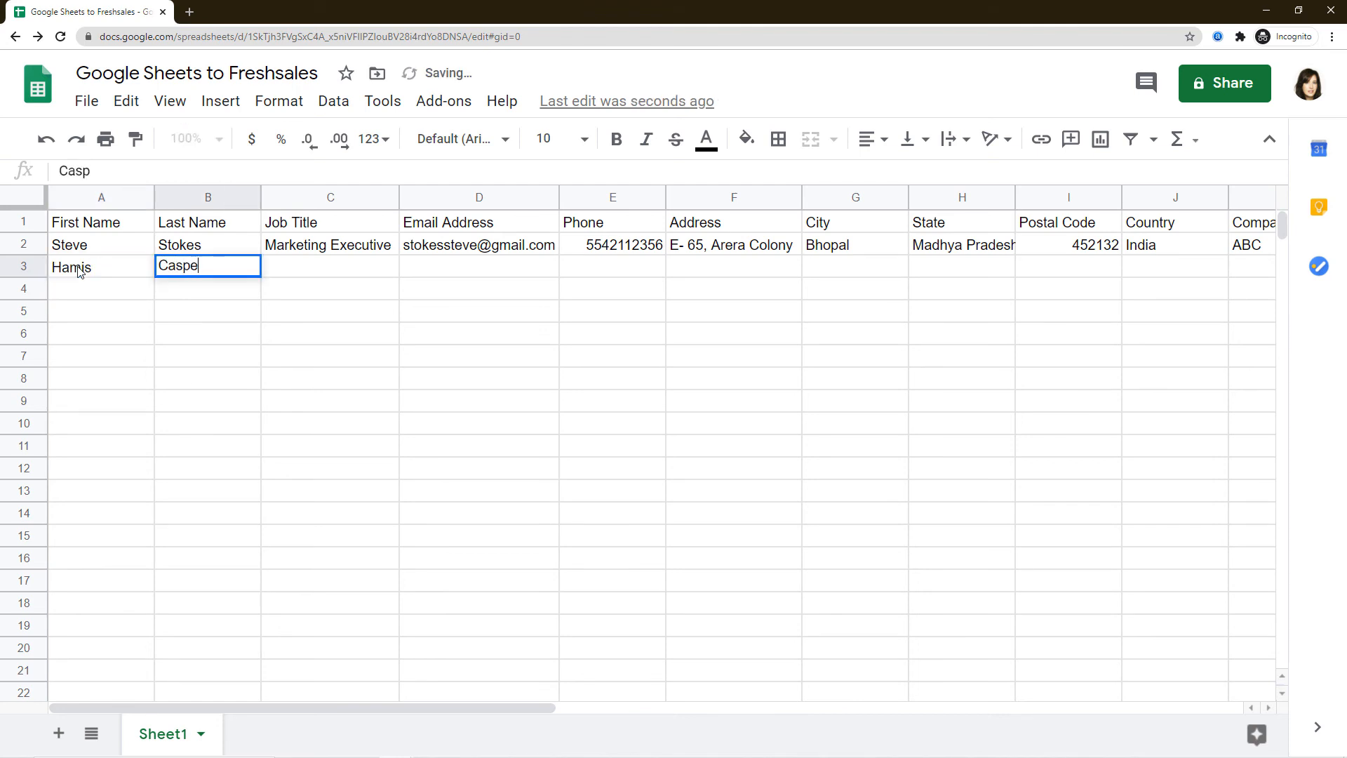
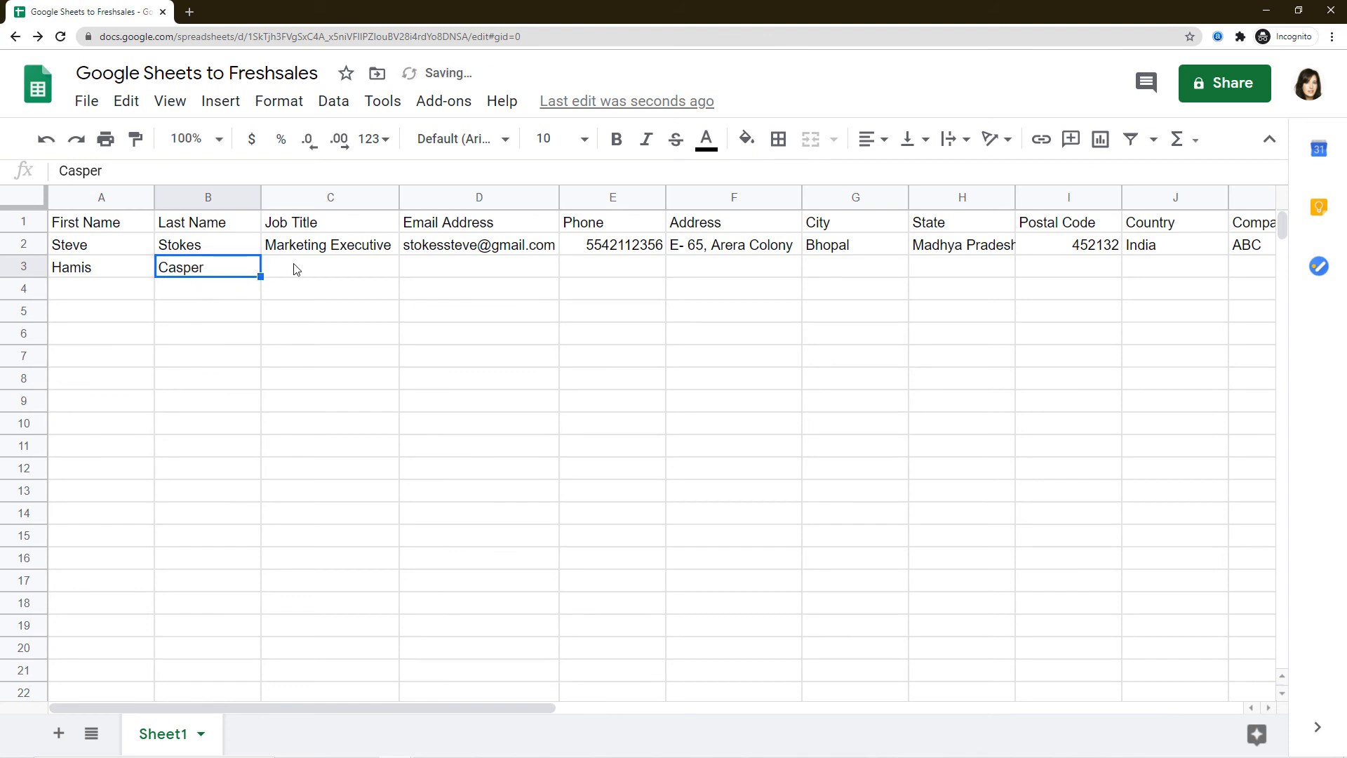
left_click(318, 272)
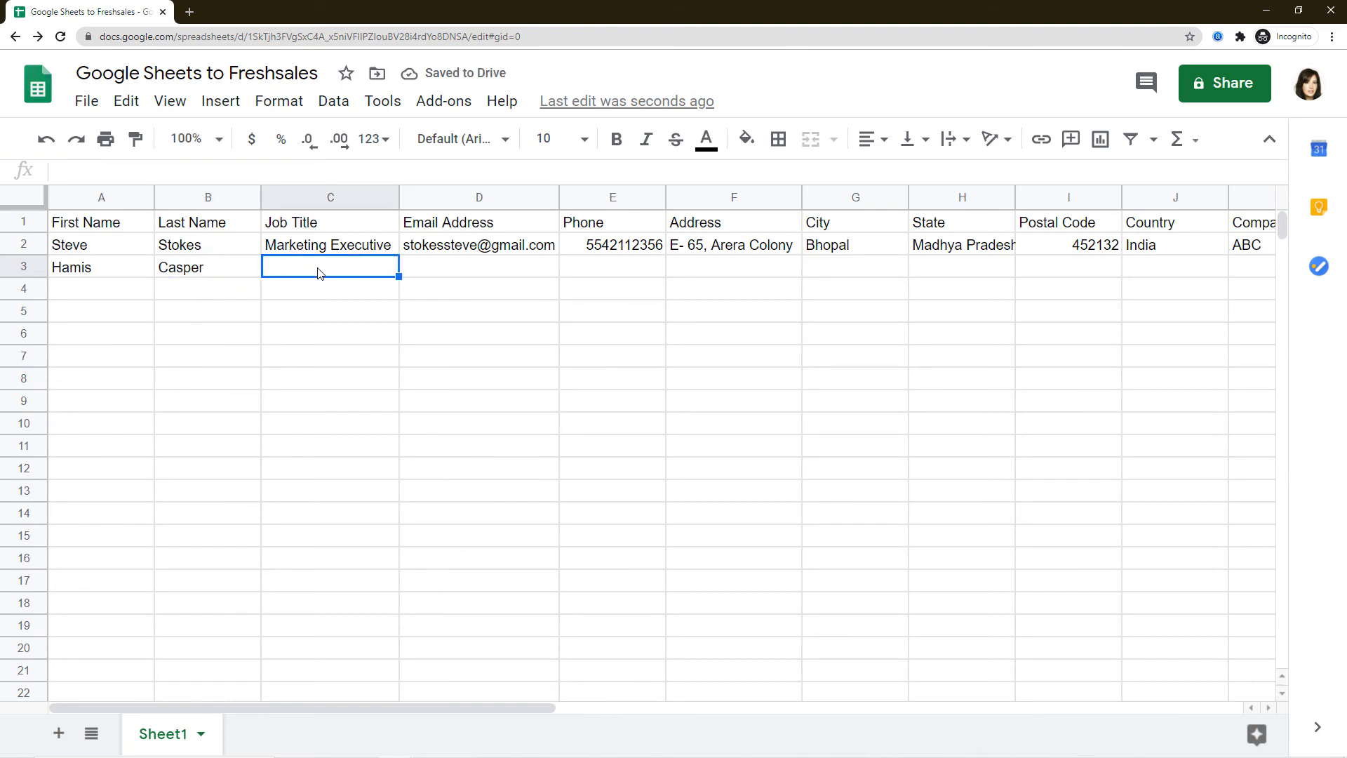
type("Sales Exe")
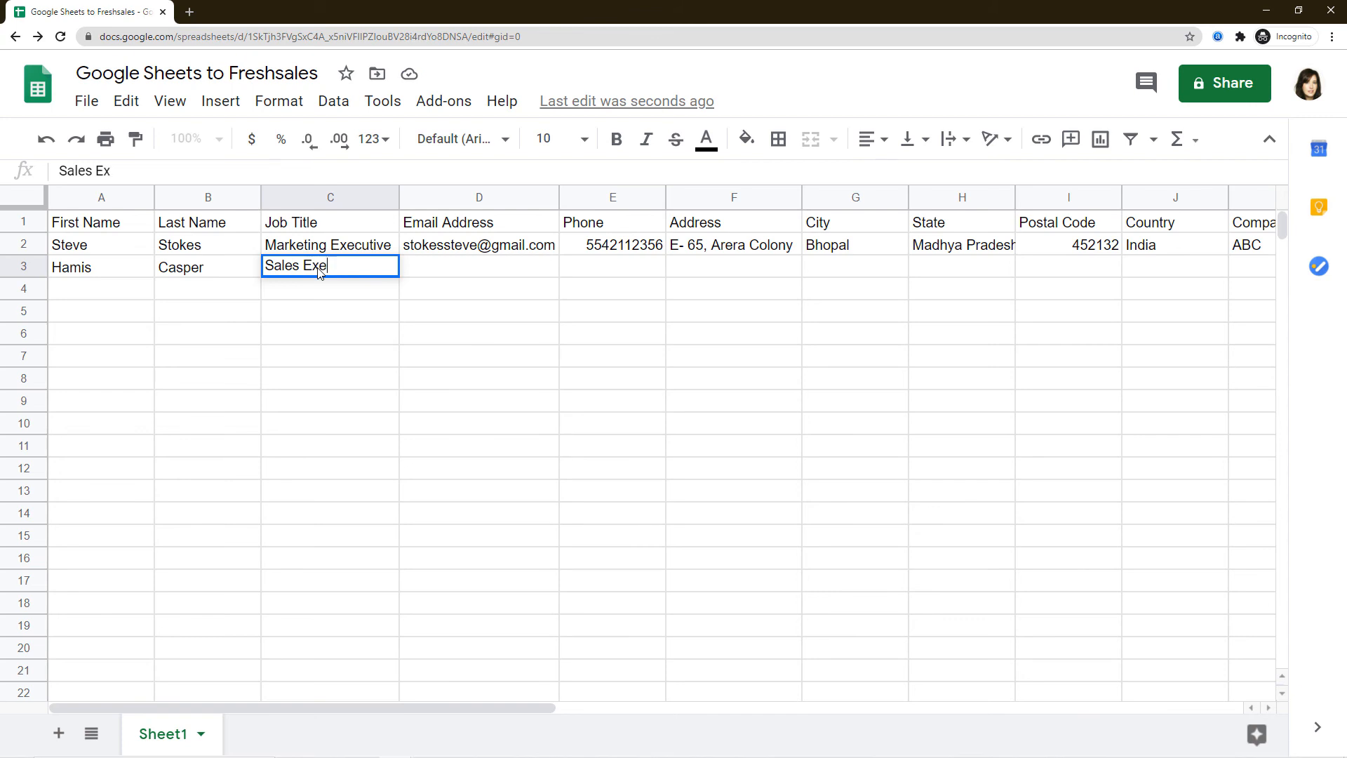
type("cutive")
key("Tab")
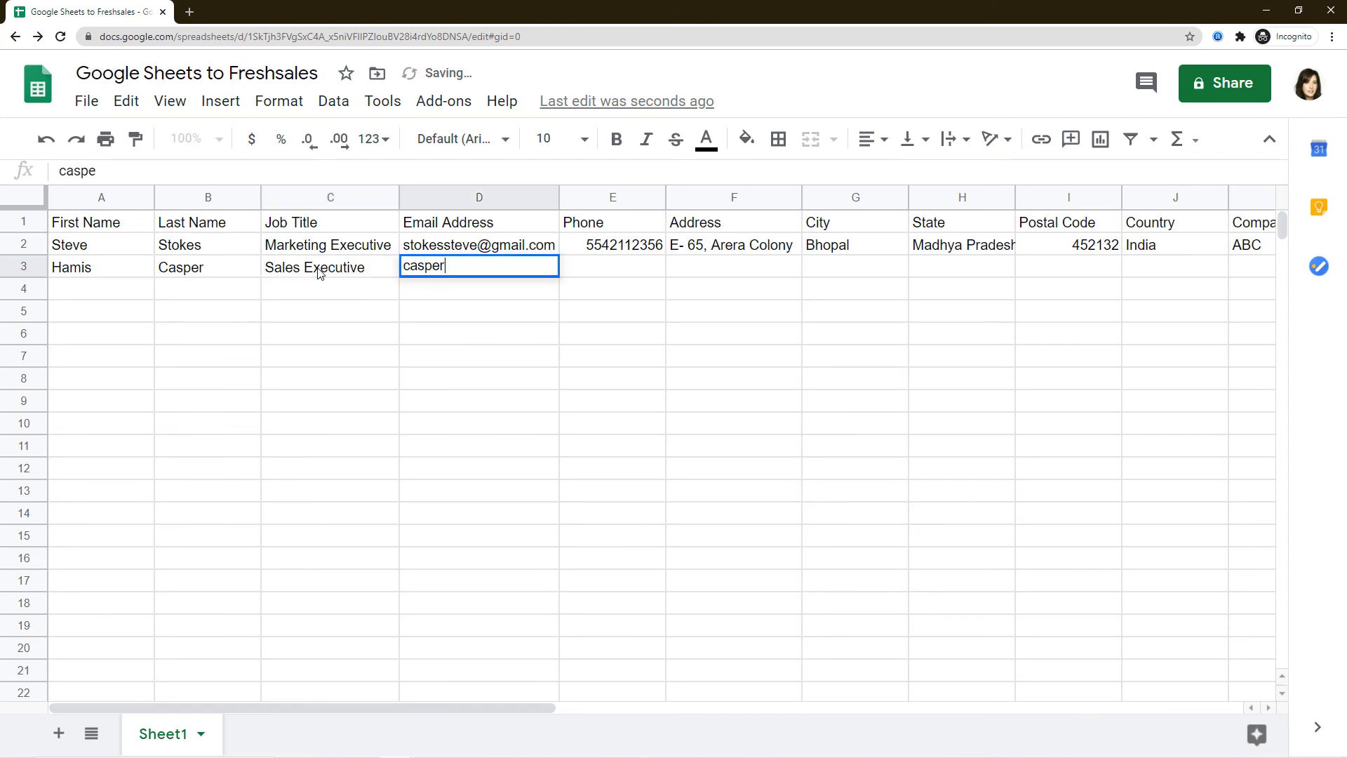
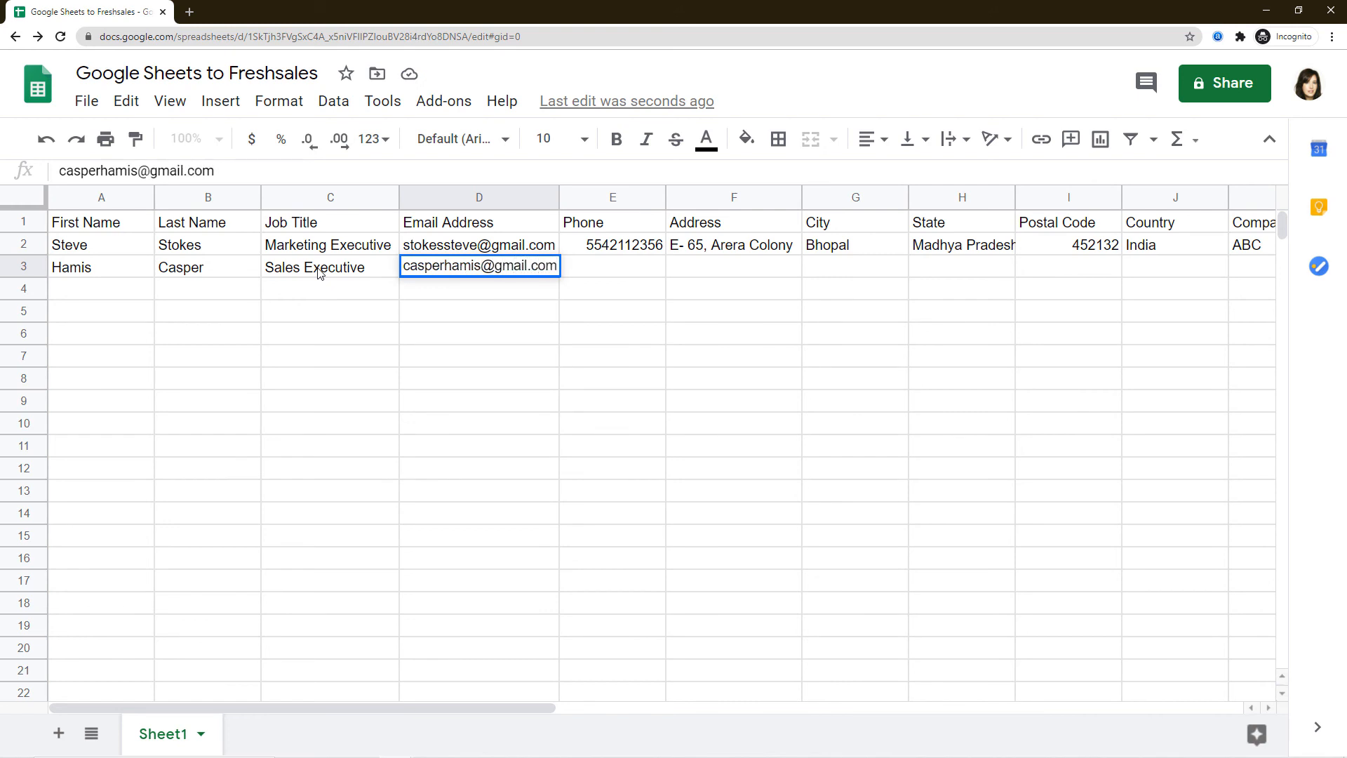
key("Tab")
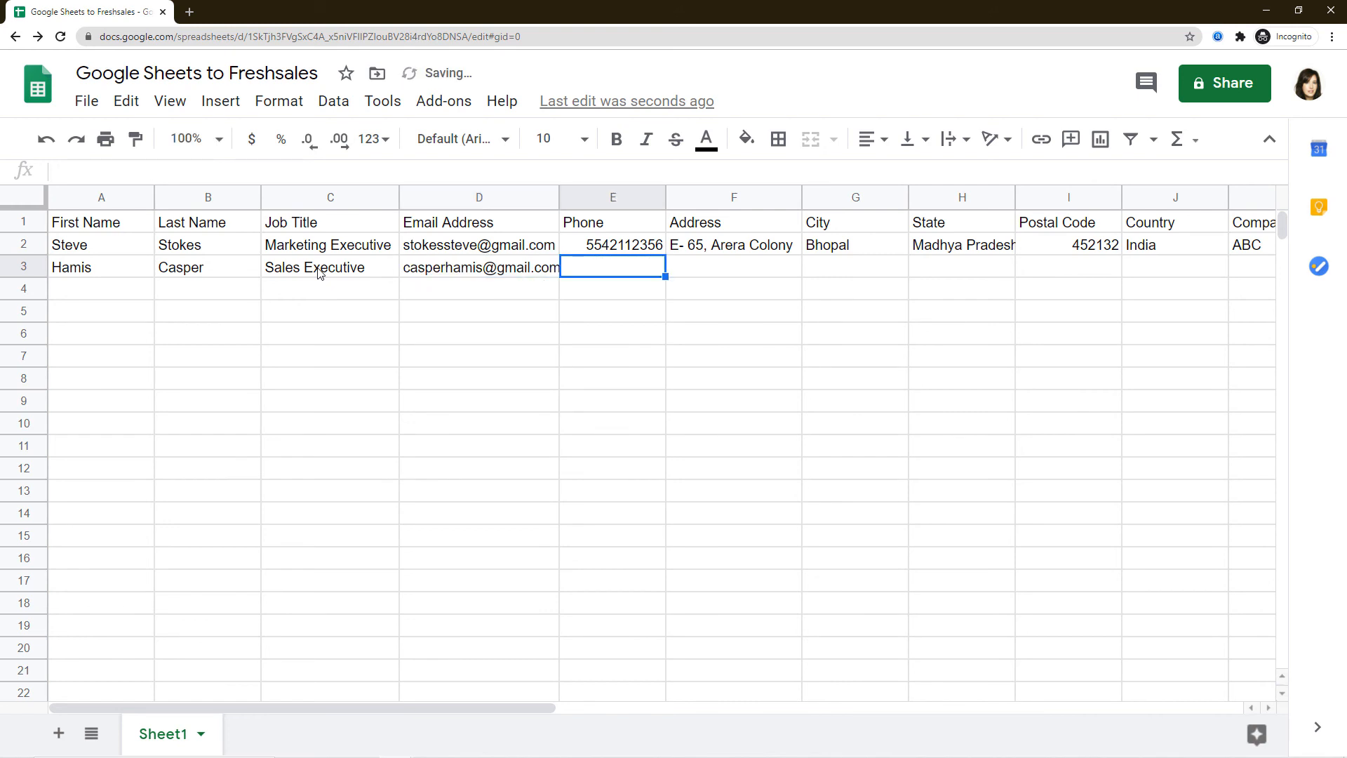
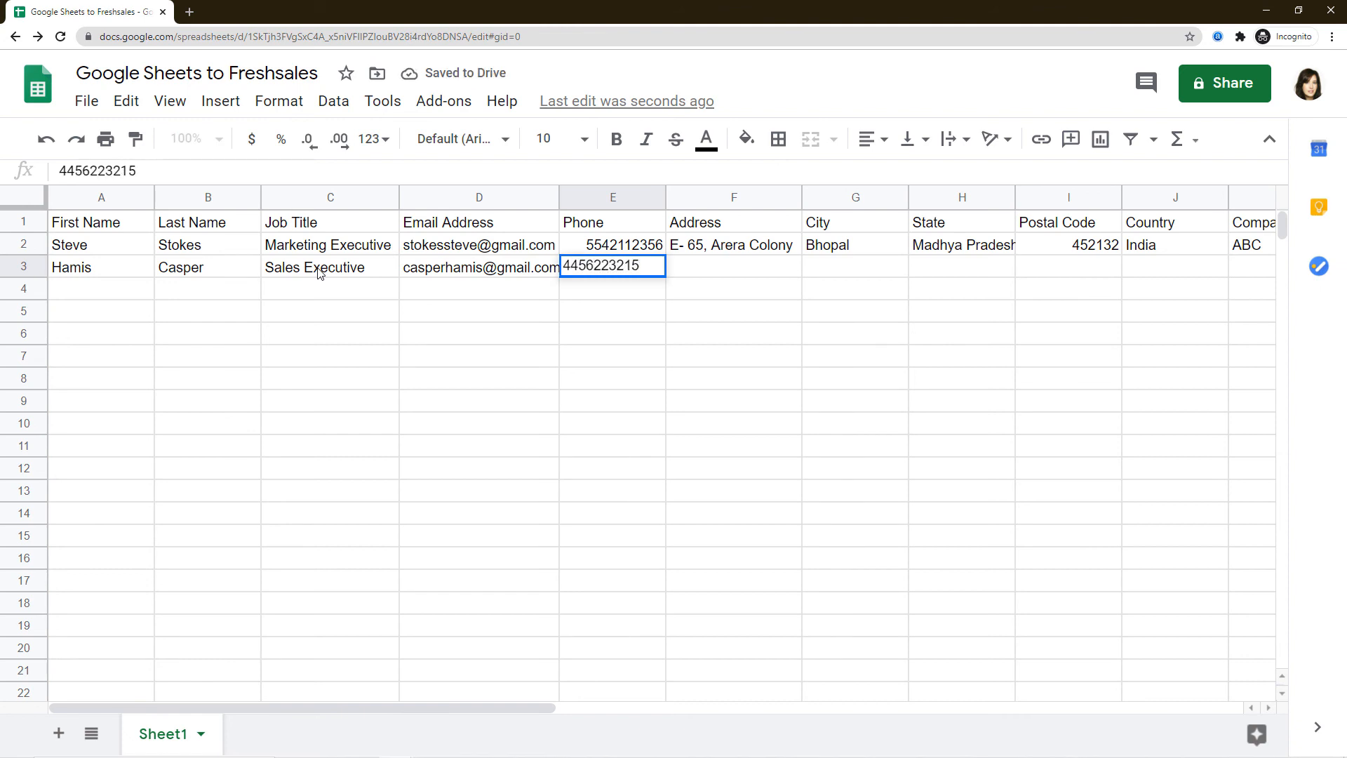
key("Tab")
Fill row 3's address, city, state, postal code, country India, company XYZ and lead score 9, then reload.
type("A")
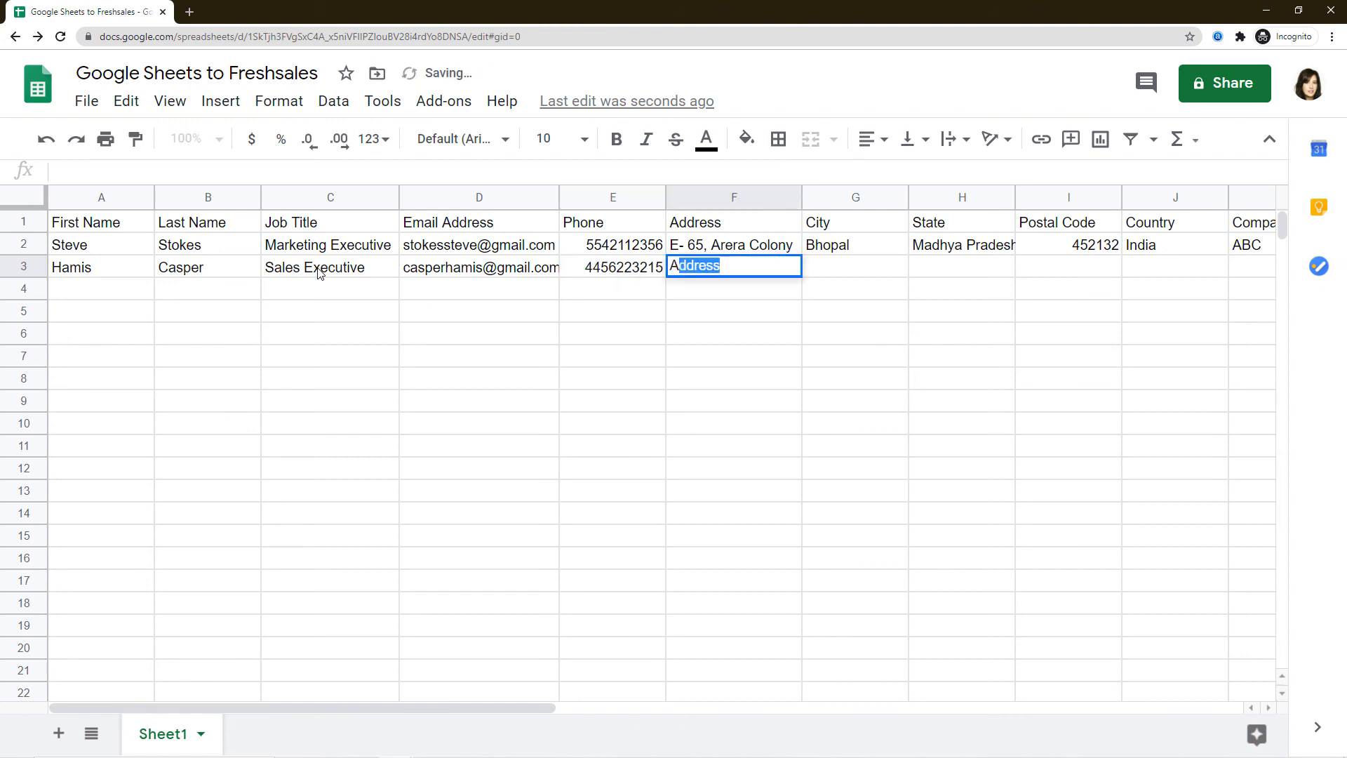
type("akri")
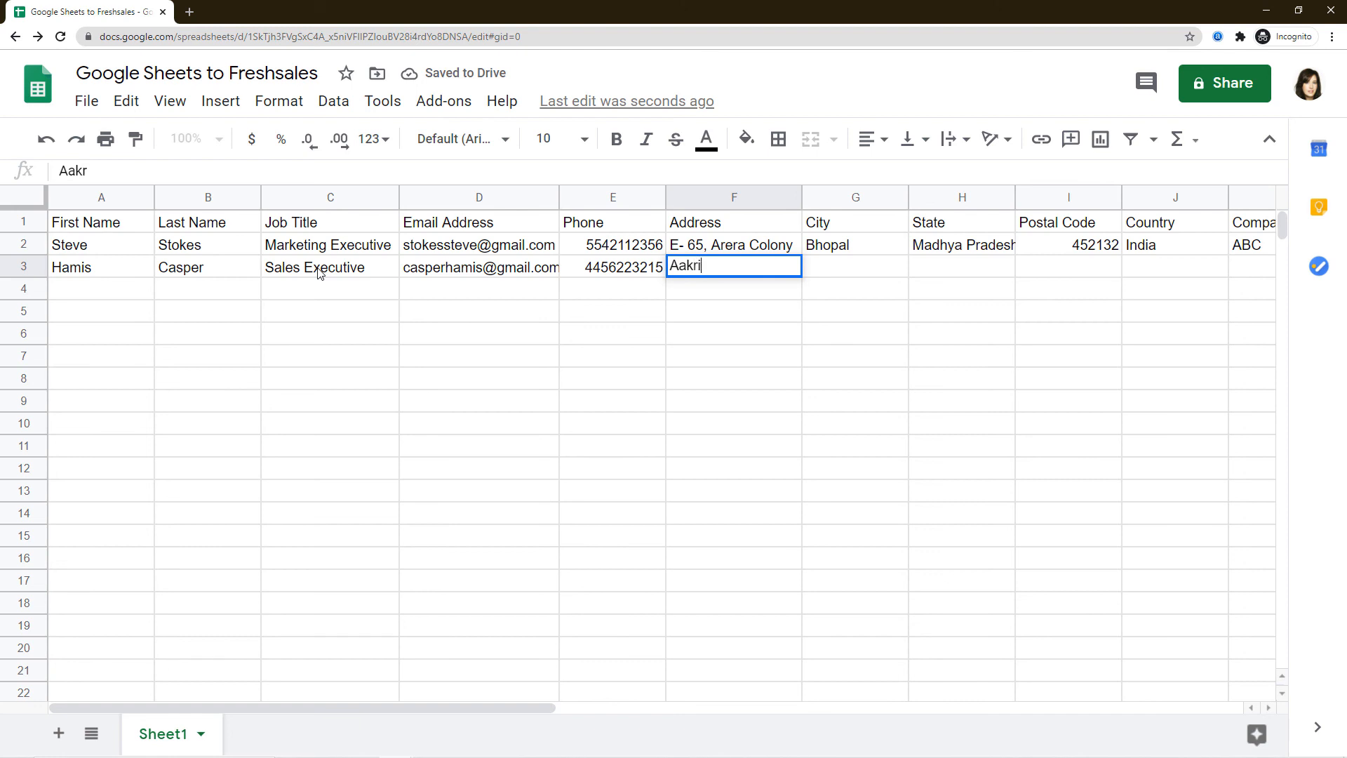
type("ti city")
key("Tab")
key("ctrl+d")
key("Tab")
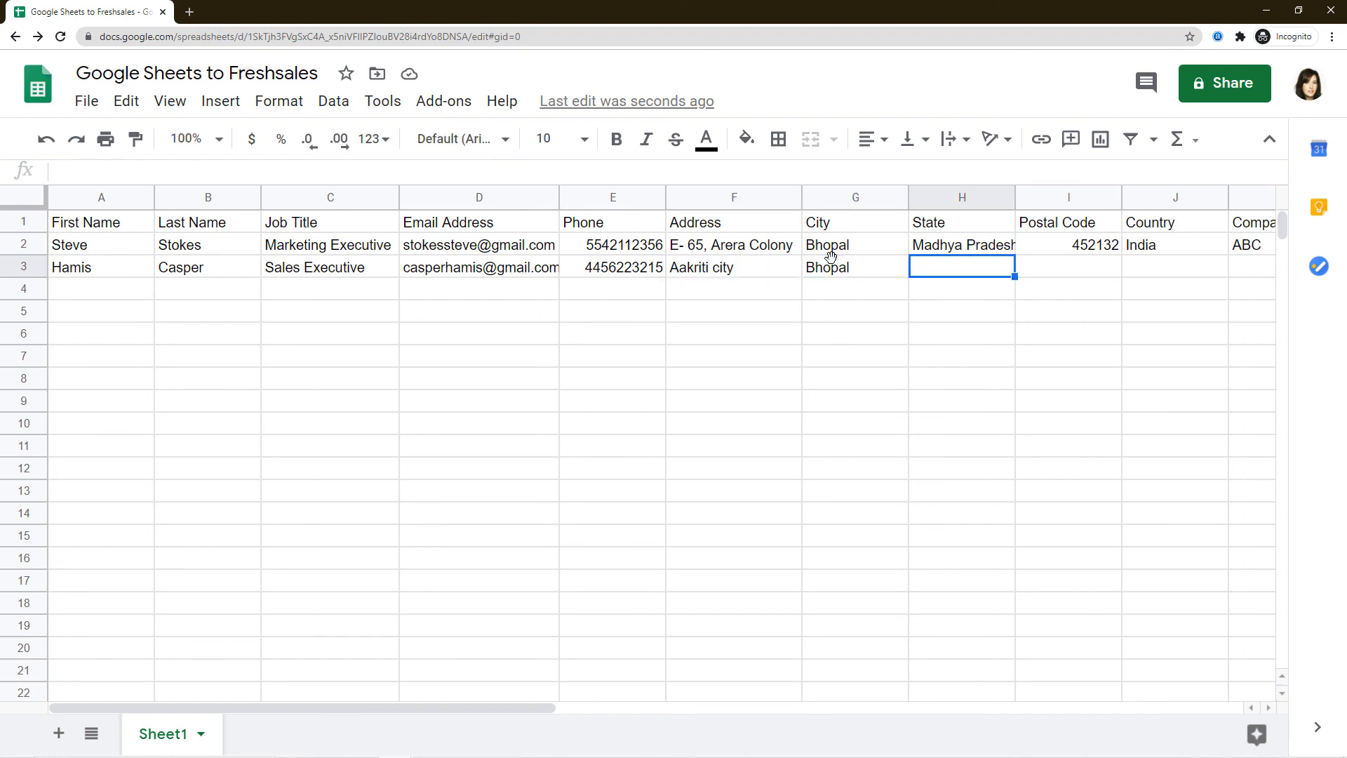
type("Mad")
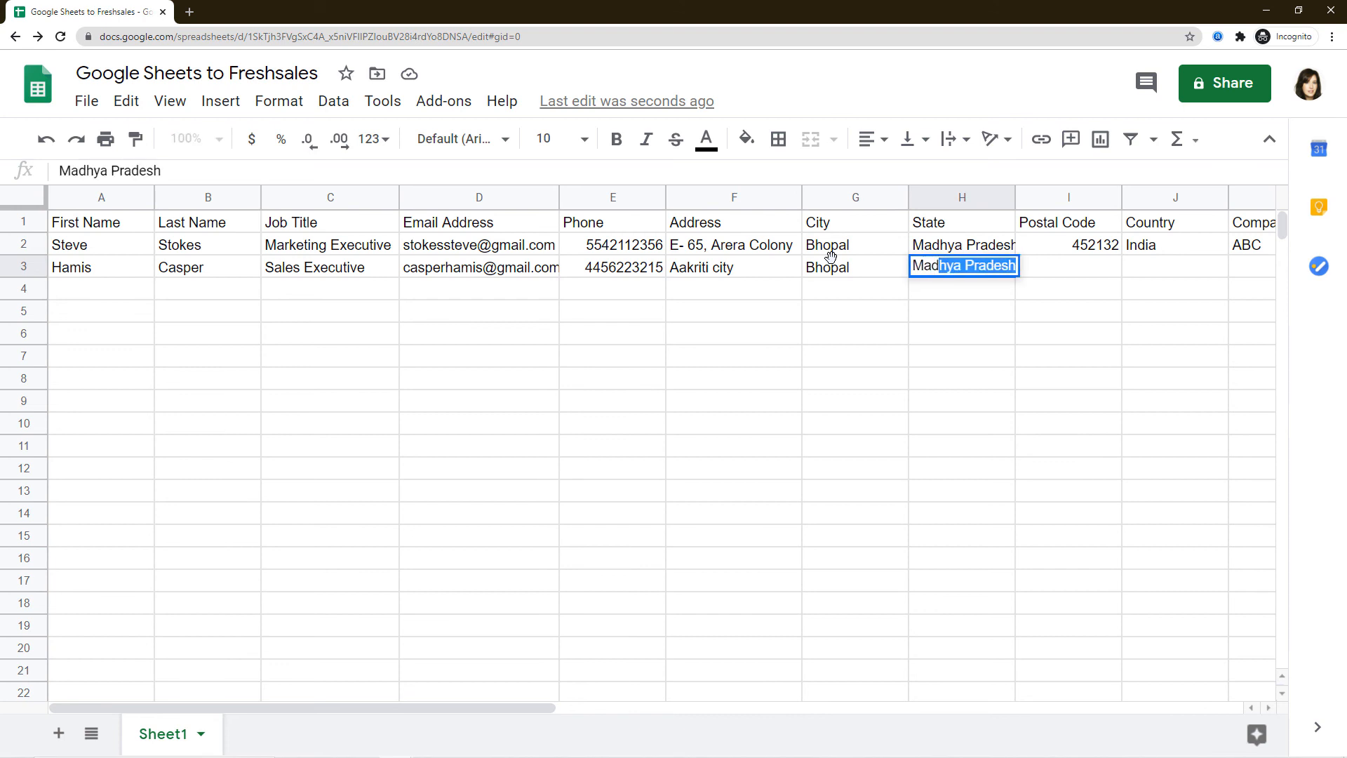
type("hya Pradesh")
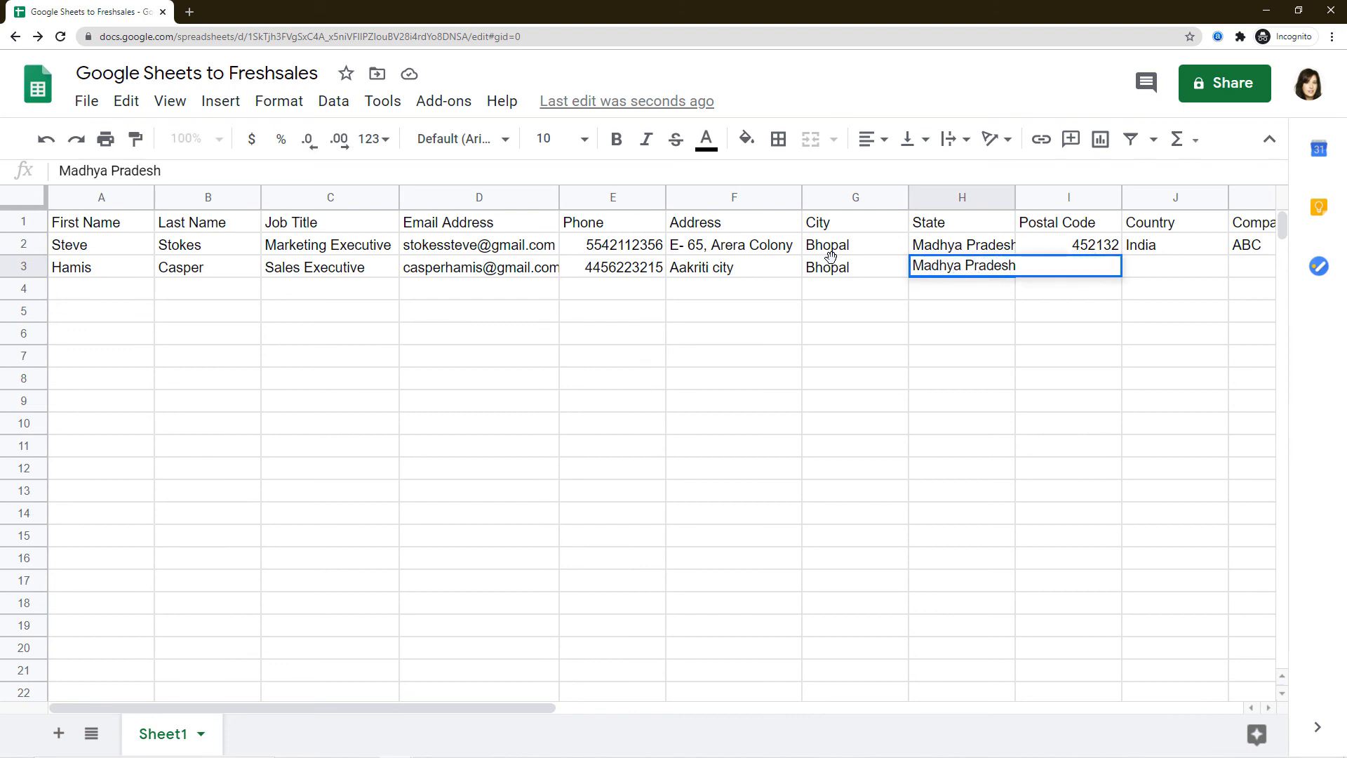
key("Tab")
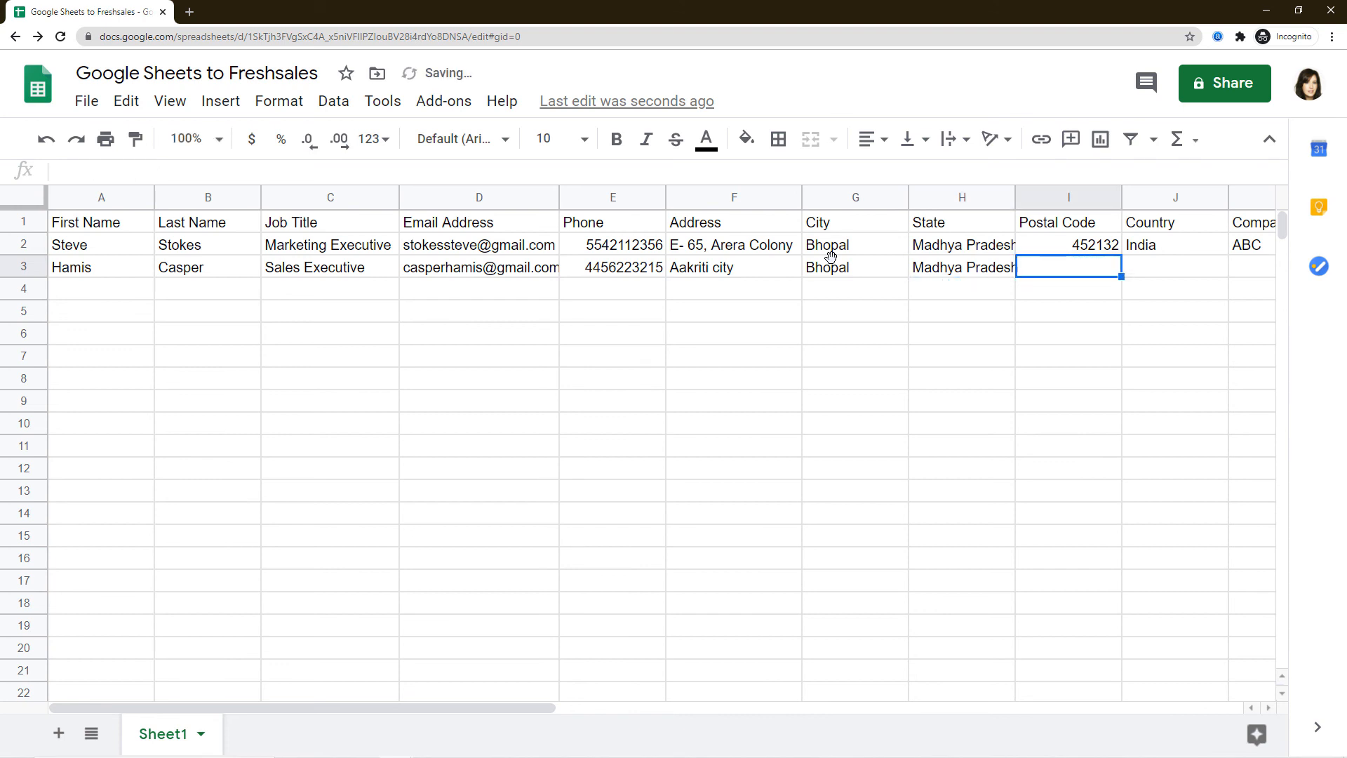
type("456262")
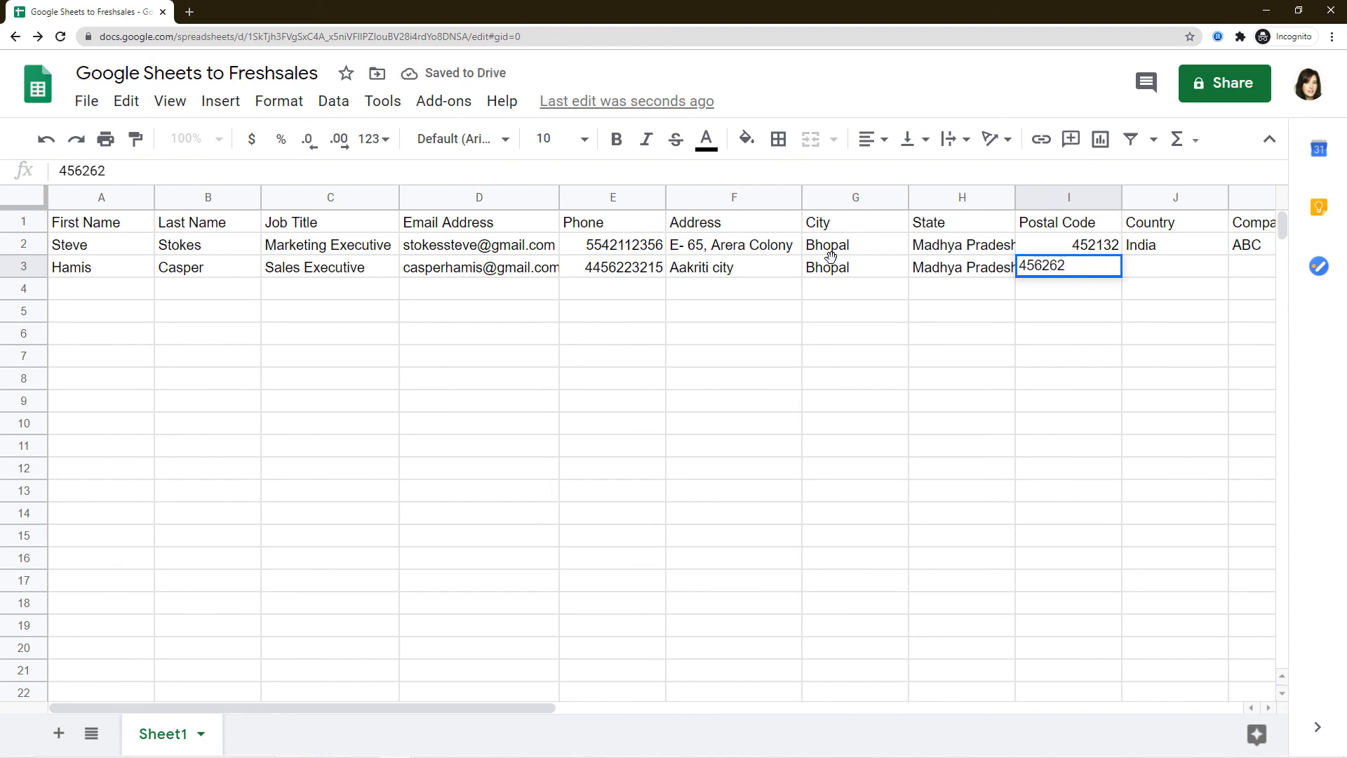
key("Tab")
type("India")
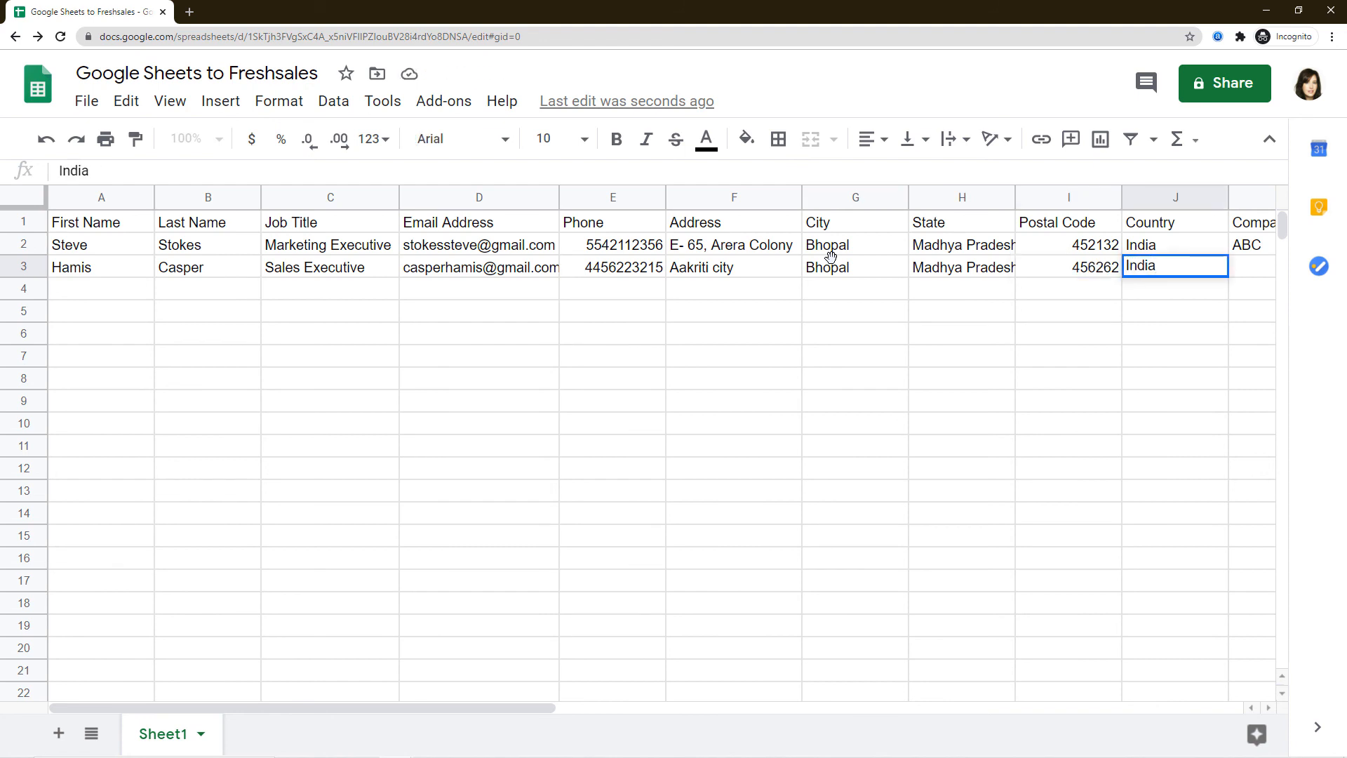
key("Tab")
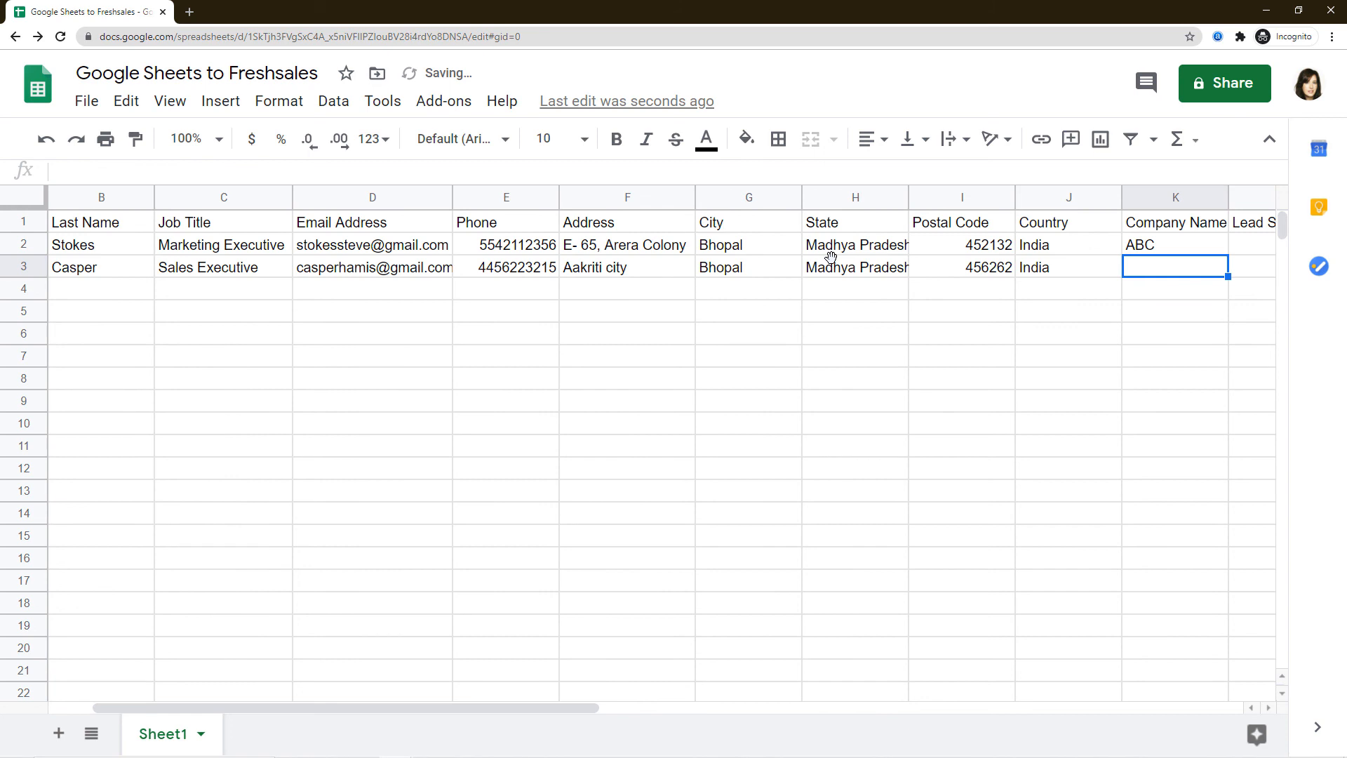
type("XYZ")
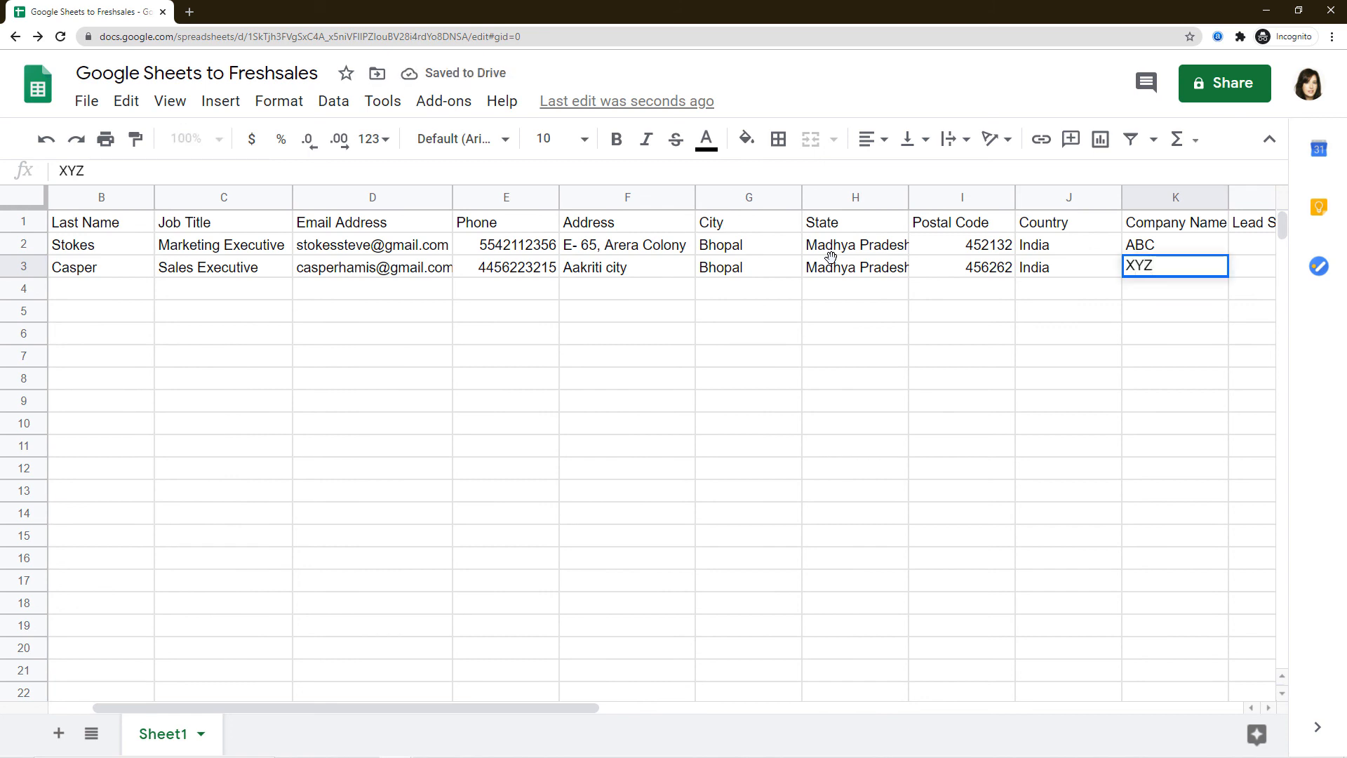
key("Tab")
type("9")
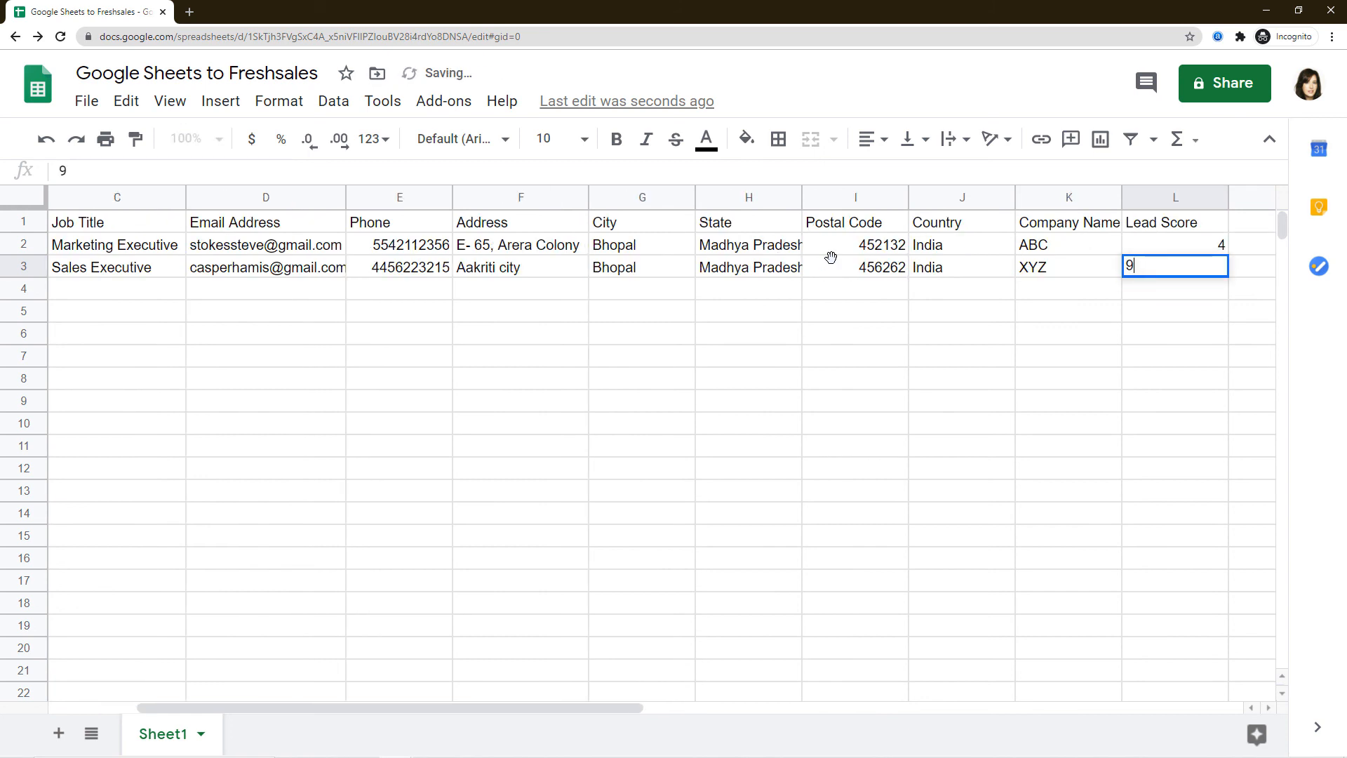
left_click(649, 363)
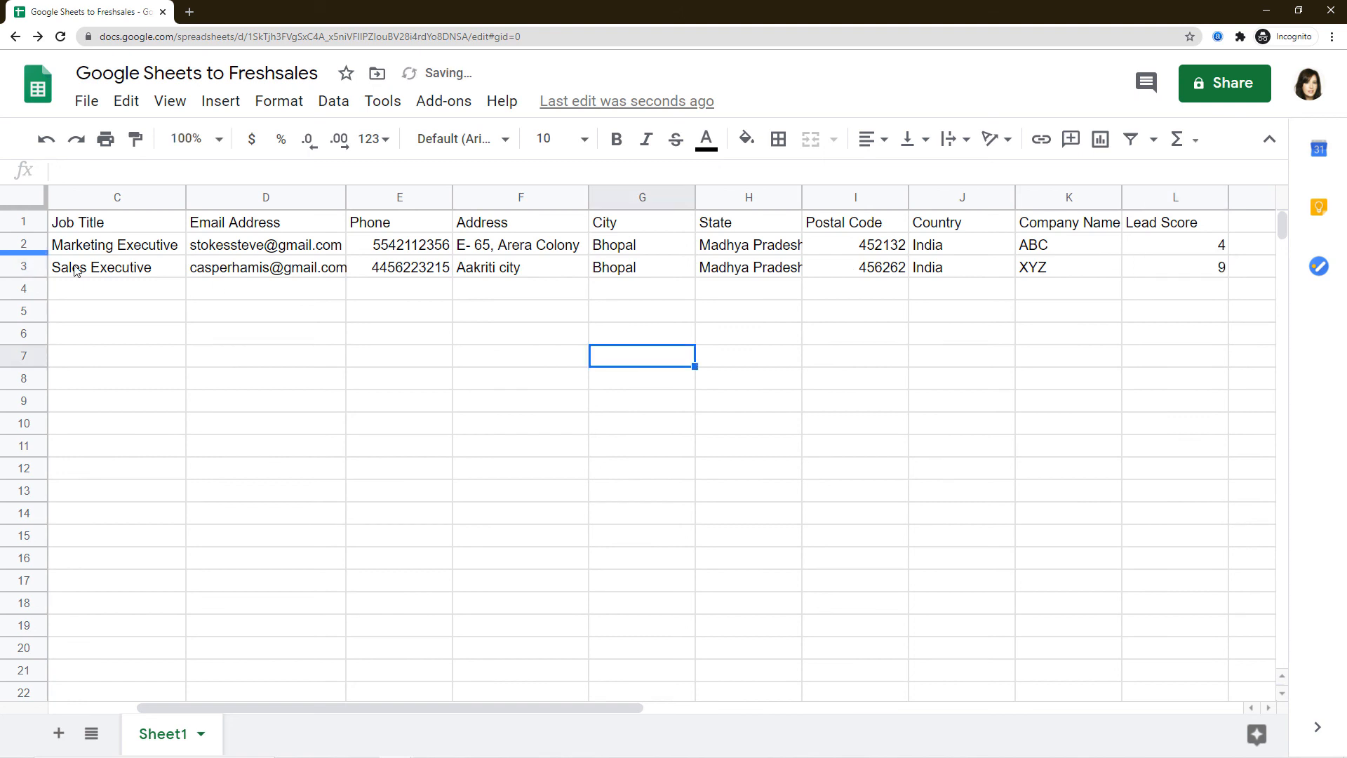
left_click_drag(409, 714, 277, 719)
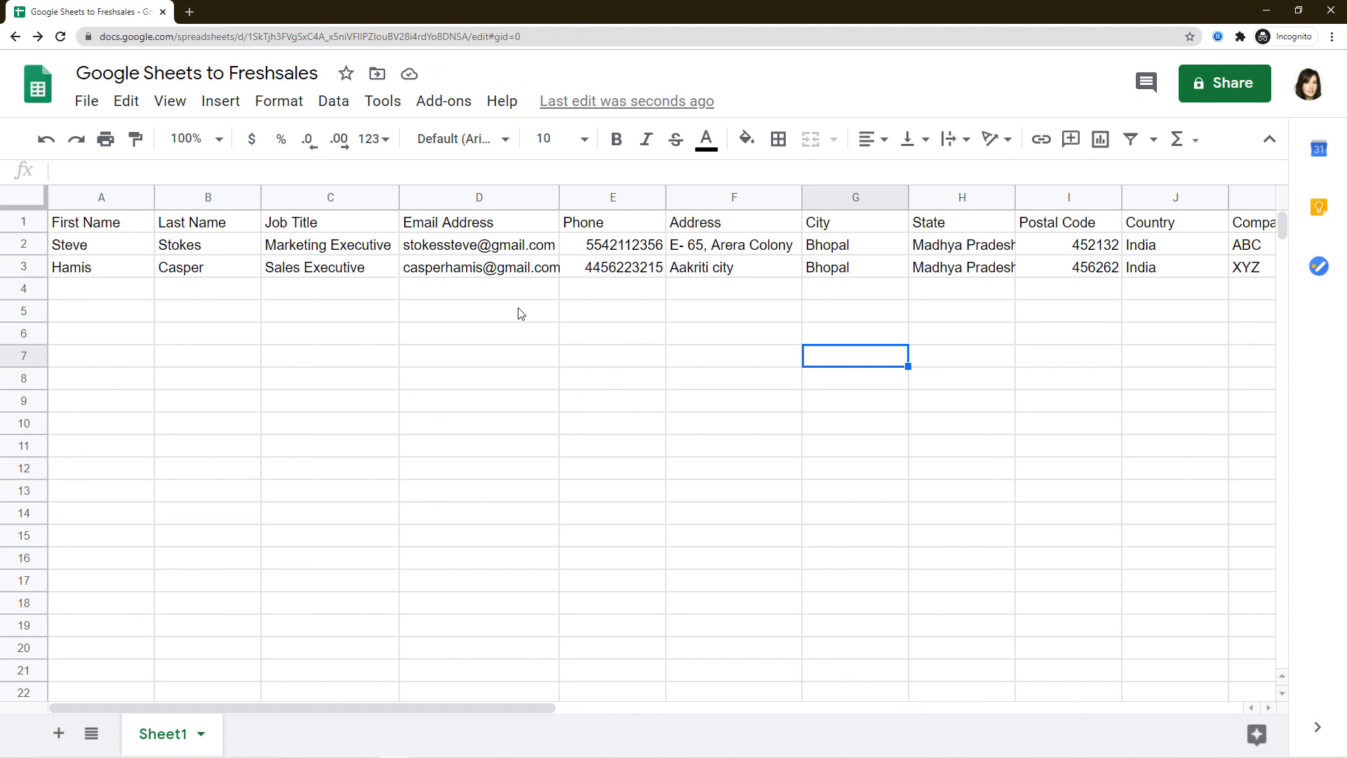
left_click(61, 38)
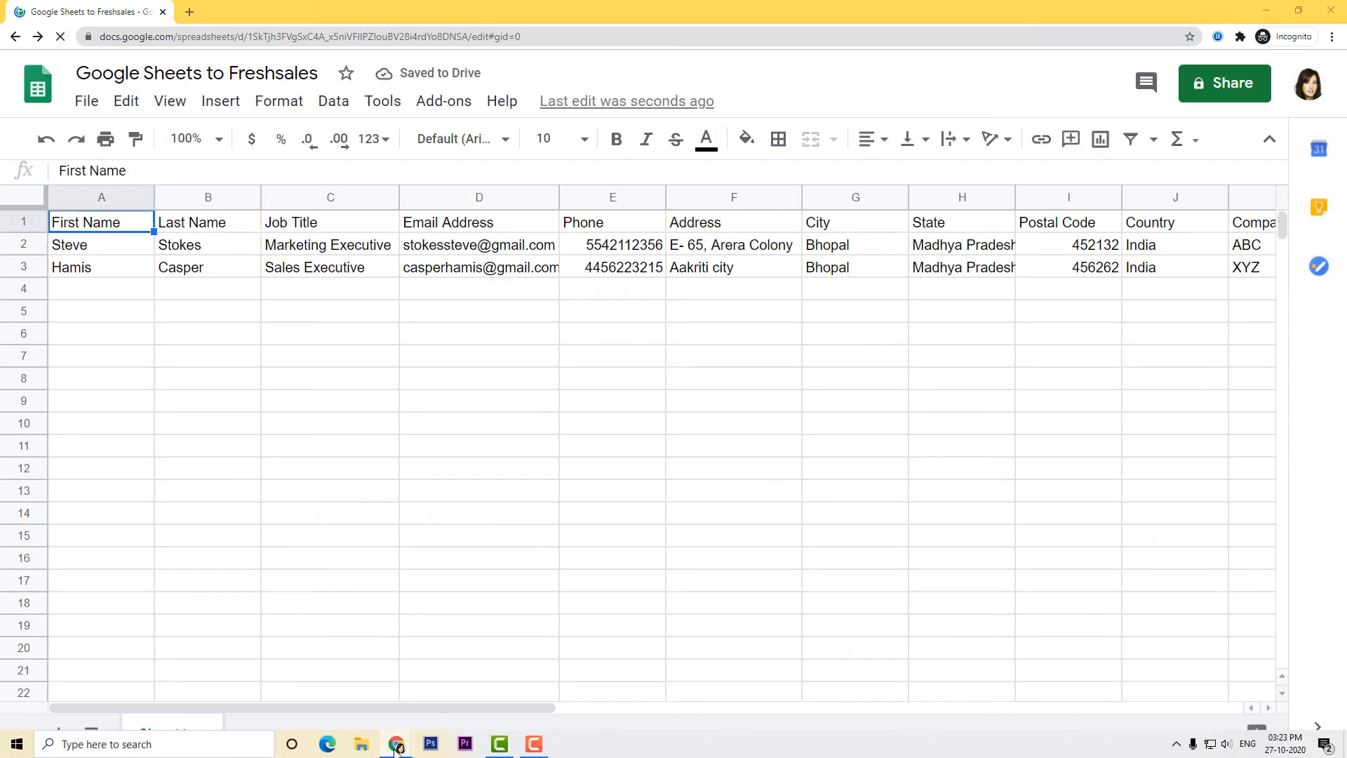
Reload the Freshsales Leads list to confirm the second lead from company XYZ appears.
mouse_move(395, 744)
left_click(349, 711)
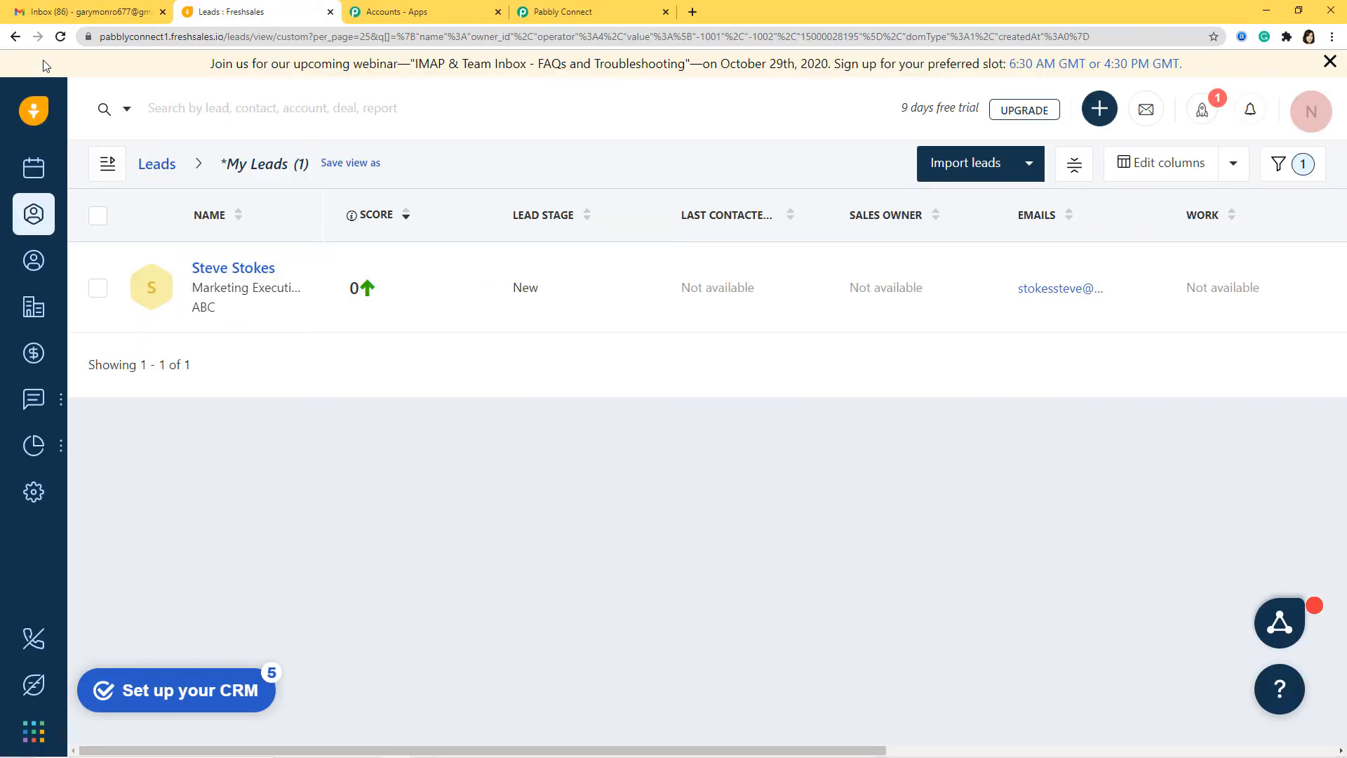
left_click(60, 39)
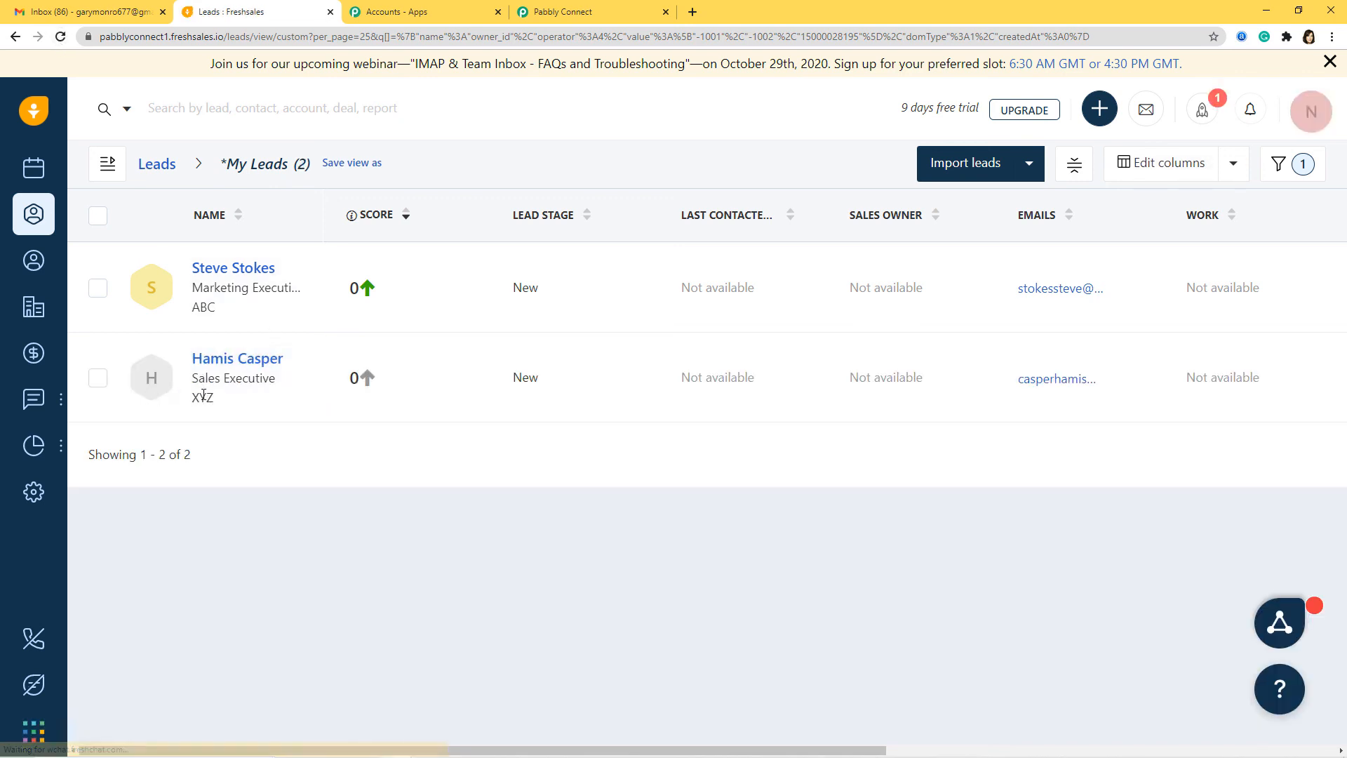
mouse_move(34, 398)
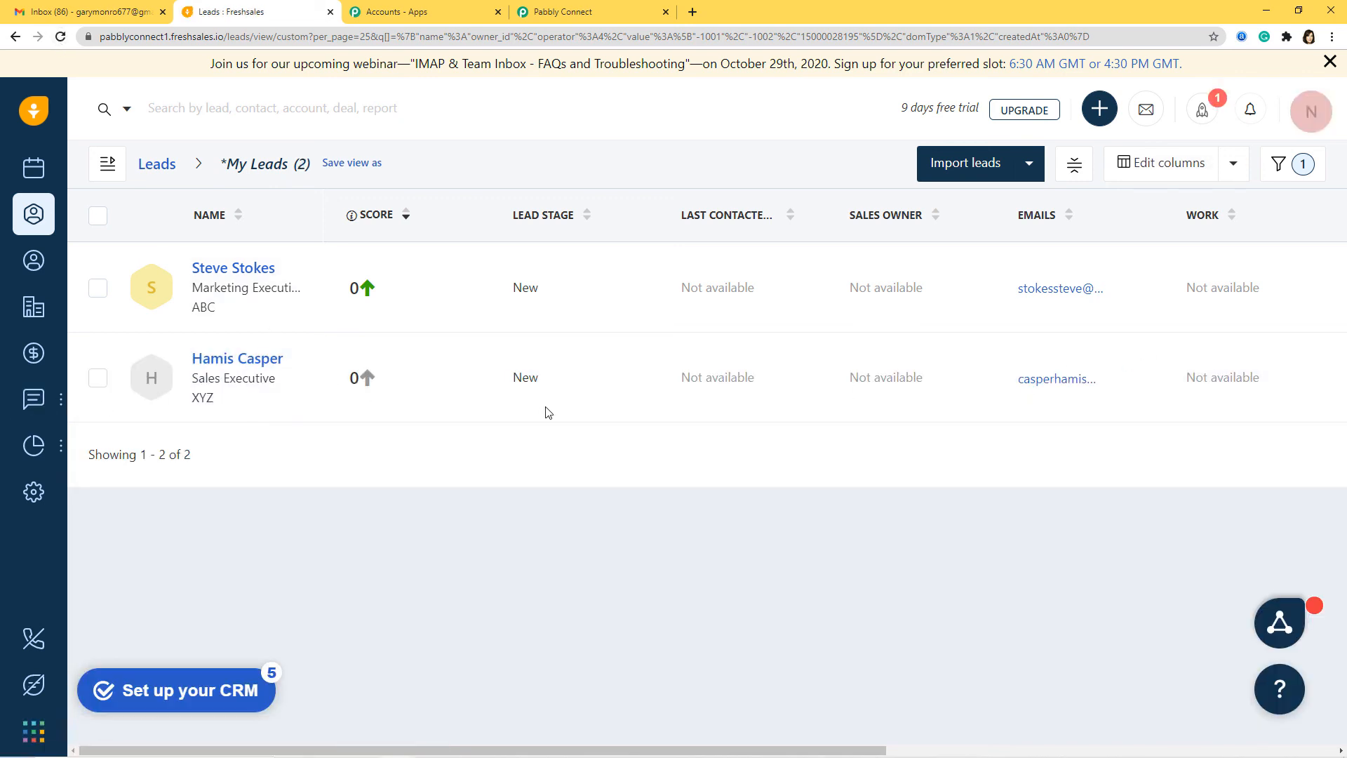